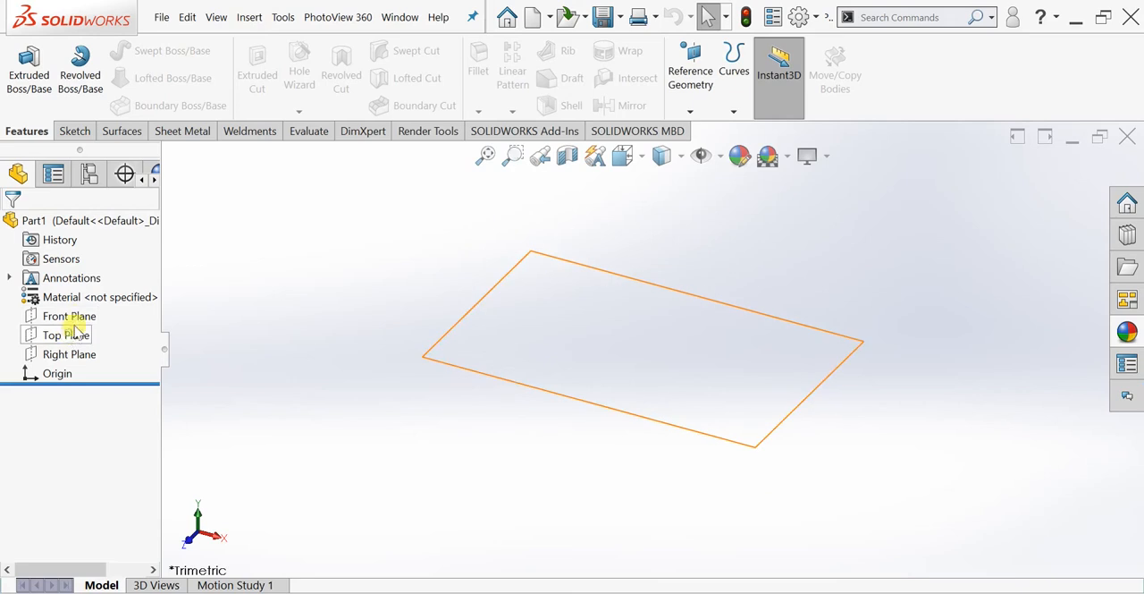
- Sketch a center rectangle on the Top Plane, centered on the origin, about 309 mm long and 16 mm high
{"action": "left_click", "coordinate": [81, 313]}
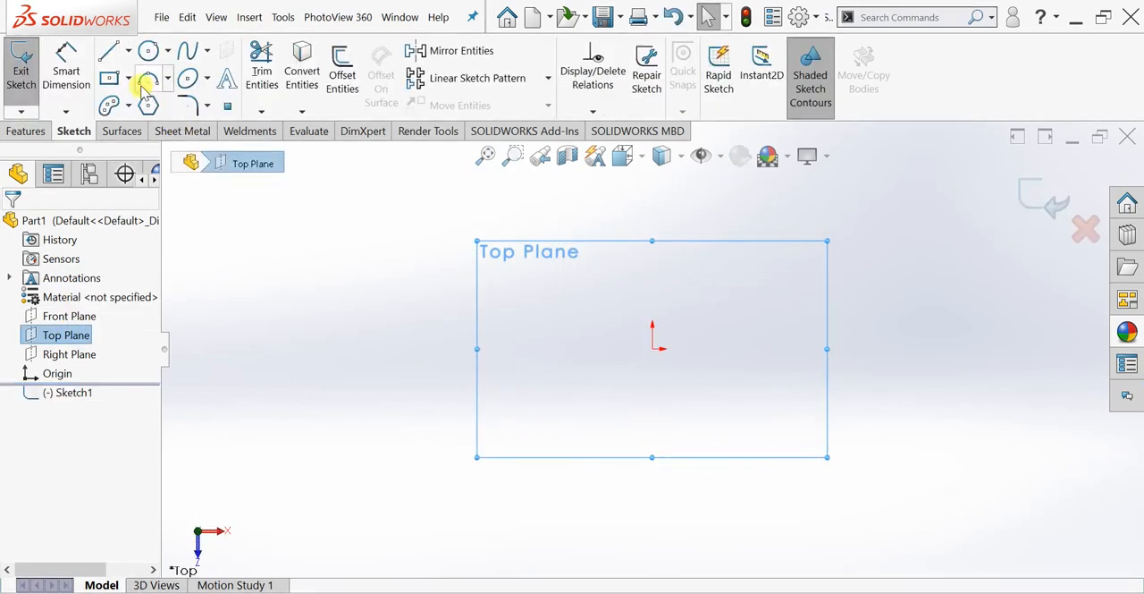
{"action": "left_click", "coordinate": [110, 79]}
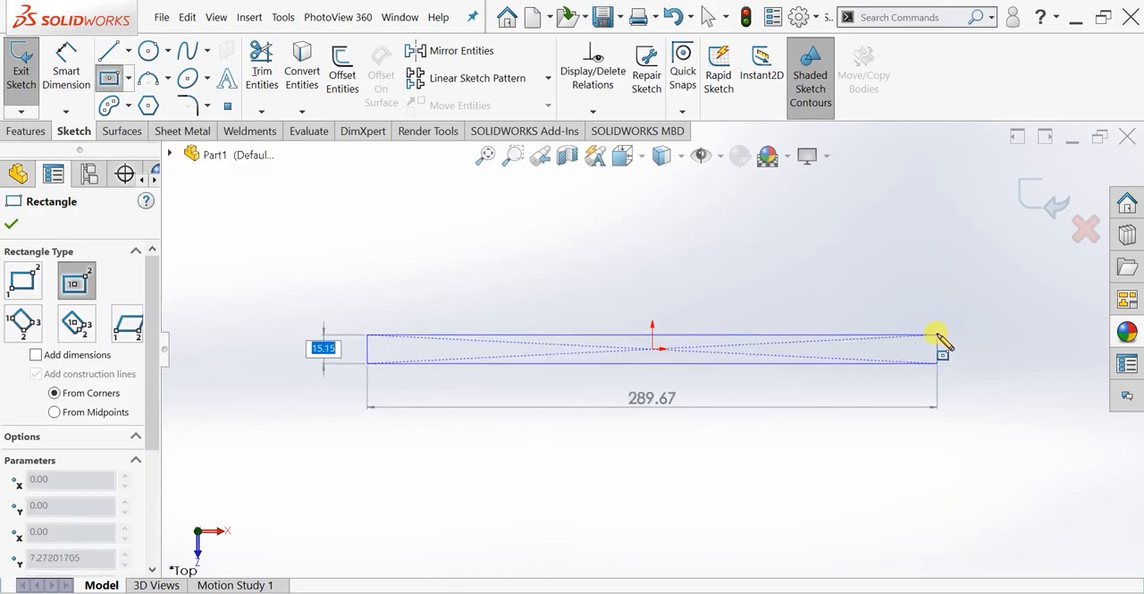
{"action": "left_click", "coordinate": [957, 335]}
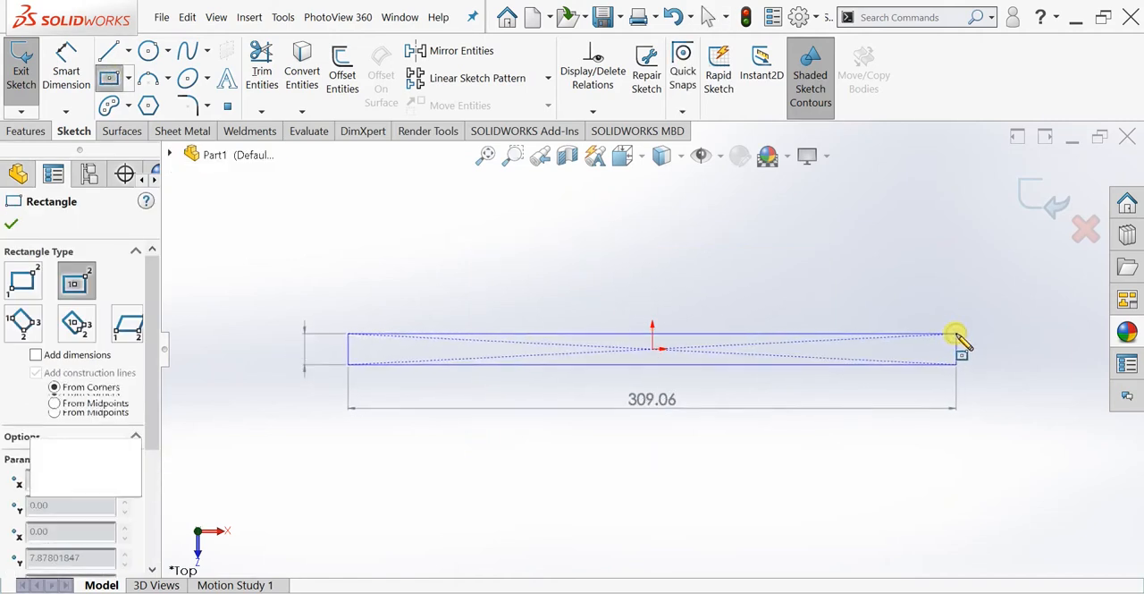
- Dimension the rectangle's long horizontal edge to 150 mm
{"action": "left_click", "coordinate": [66, 58]}
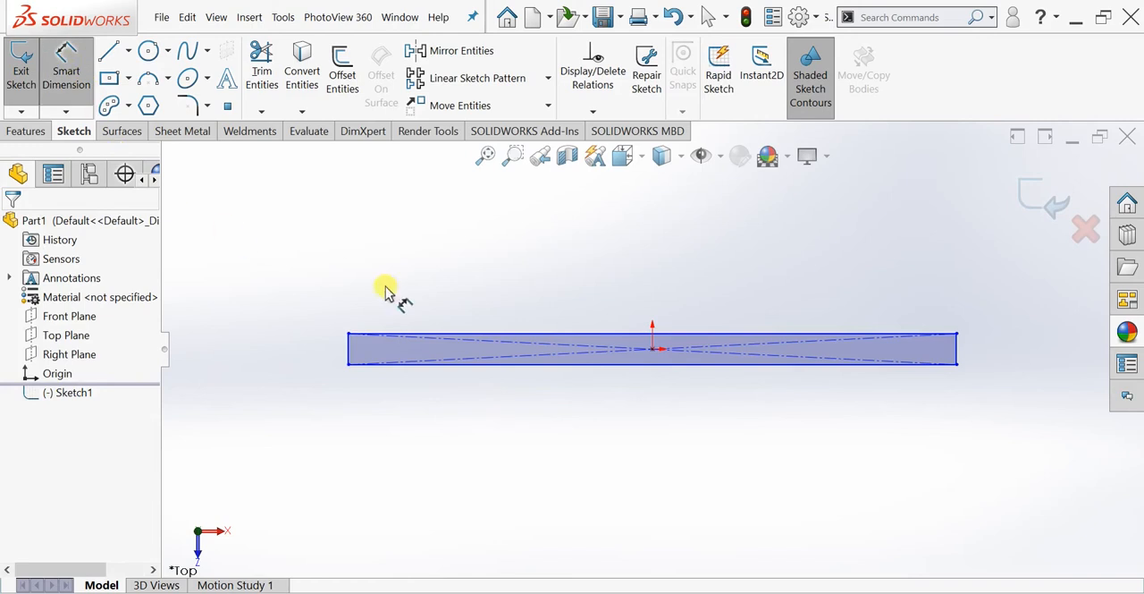
{"action": "left_click", "coordinate": [595, 334]}
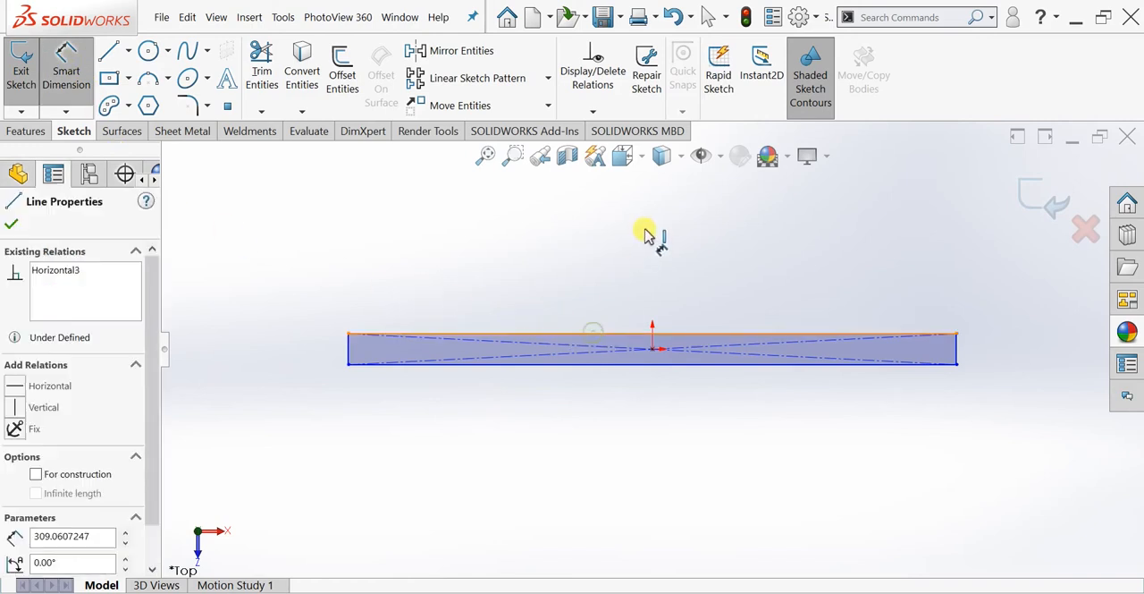
{"action": "left_click", "coordinate": [661, 255]}
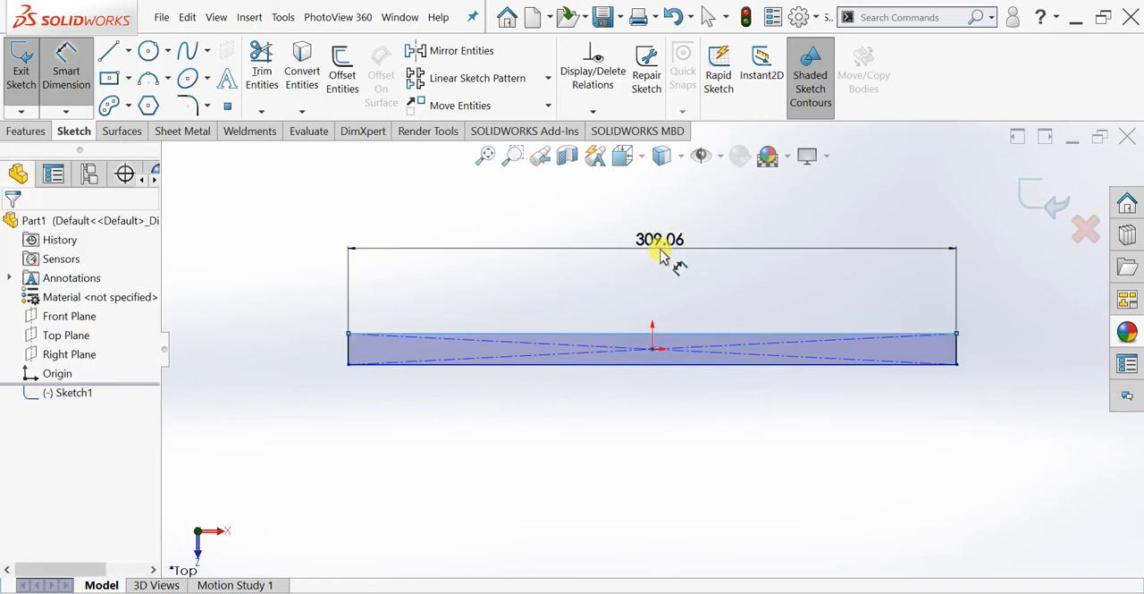
{"action": "type", "text": "150"}
{"action": "key", "text": "Return"}
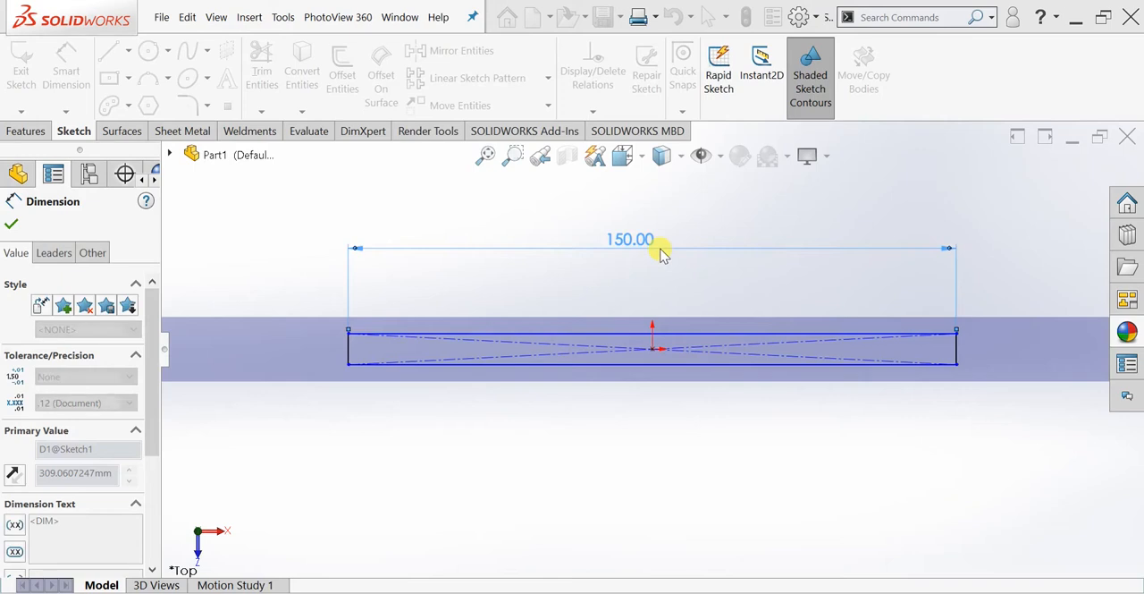
- Dimension the rectangle's short vertical edge to 7 mm and finish dimensioning
{"action": "left_click", "coordinate": [349, 350]}
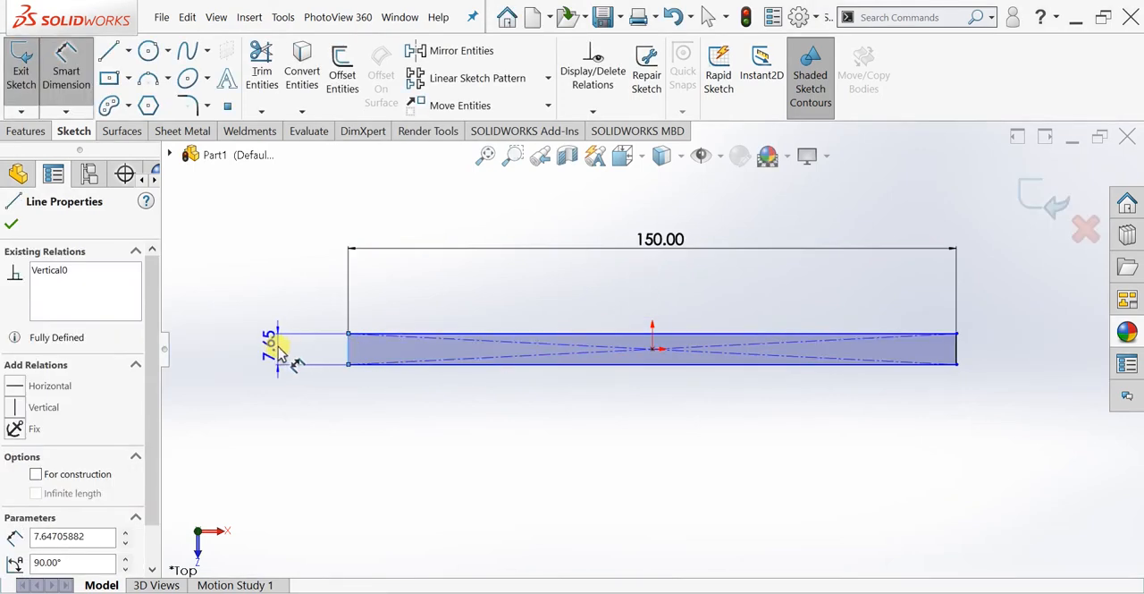
{"action": "left_click", "coordinate": [279, 349]}
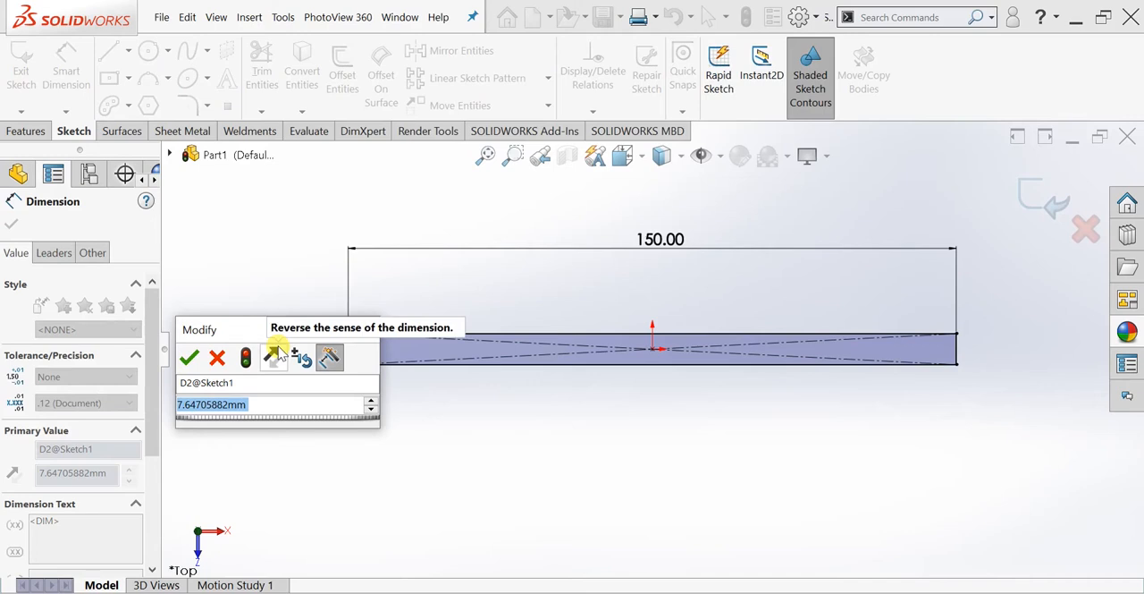
{"action": "type", "text": "7"}
{"action": "key", "text": "Return"}
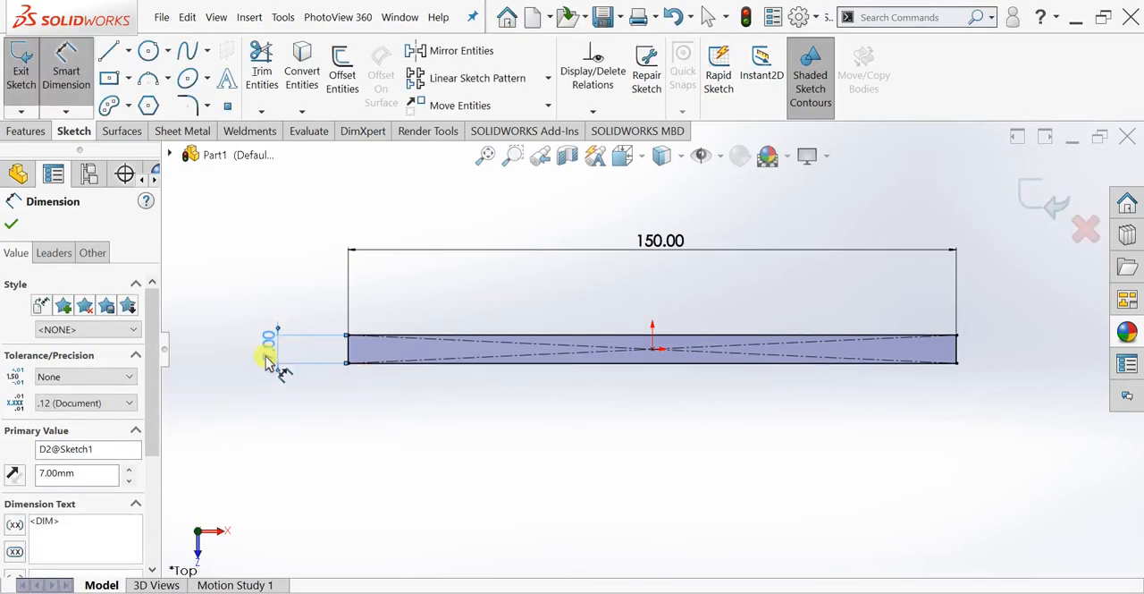
{"action": "left_click", "coordinate": [10, 223]}
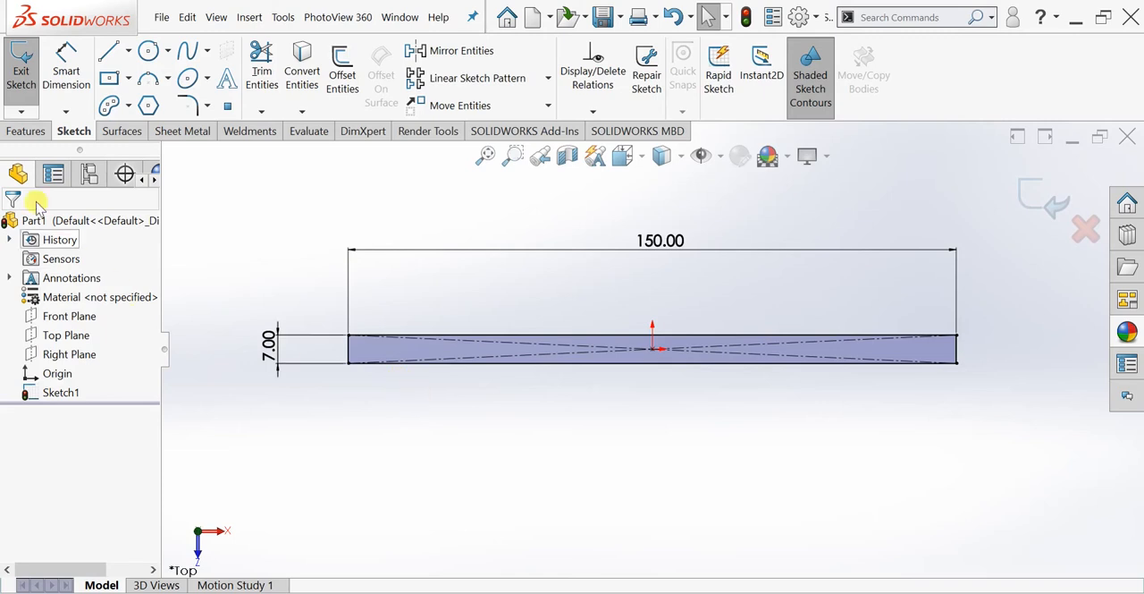
- Extrude the rectangle 5 mm with the Mid Plane end condition to form a bar
{"action": "left_click", "coordinate": [25, 131]}
{"action": "left_click", "coordinate": [36, 115]}
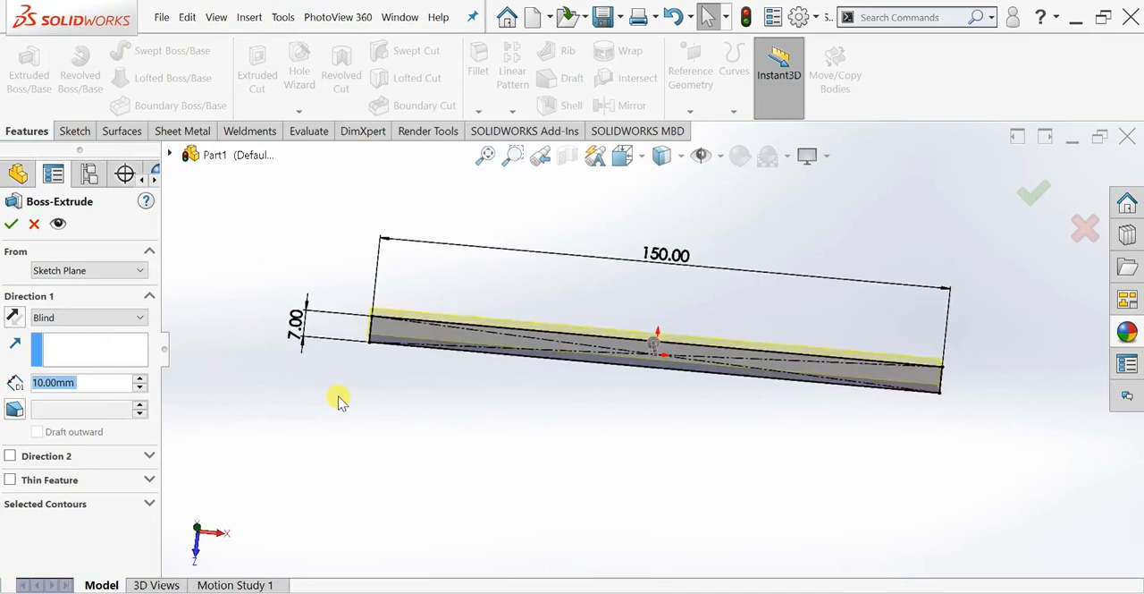
{"action": "type", "text": "5"}
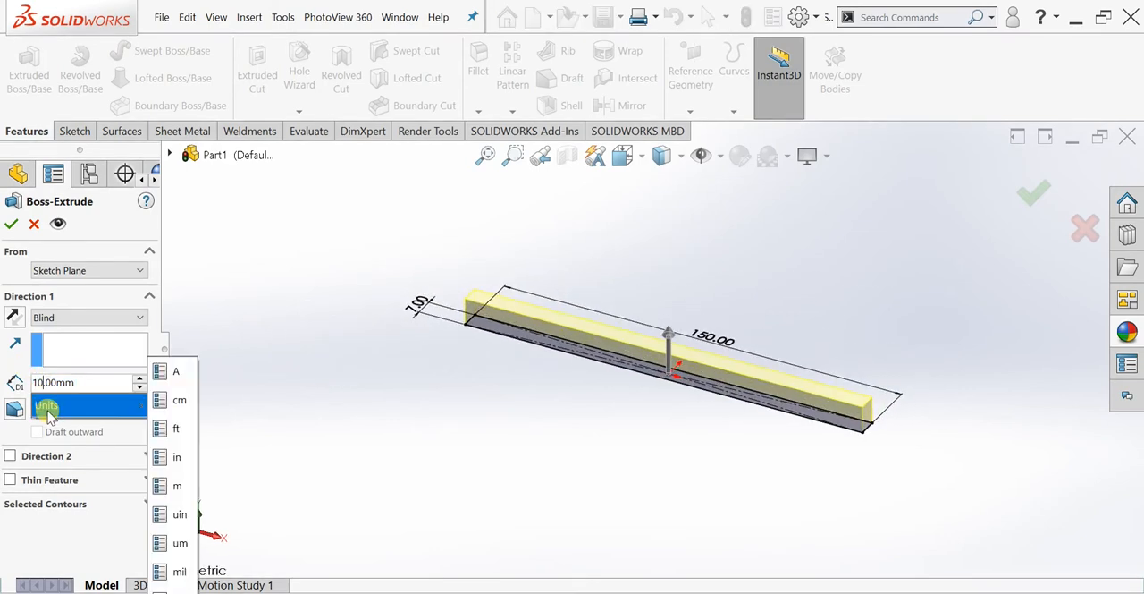
{"action": "key", "text": "Return"}
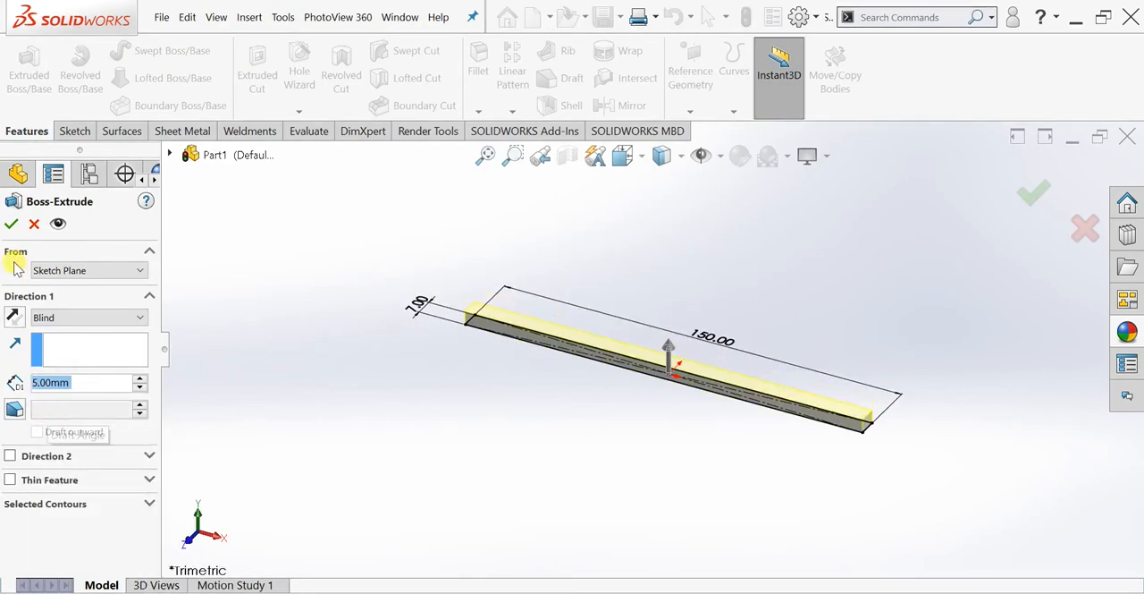
{"action": "left_click", "coordinate": [64, 318]}
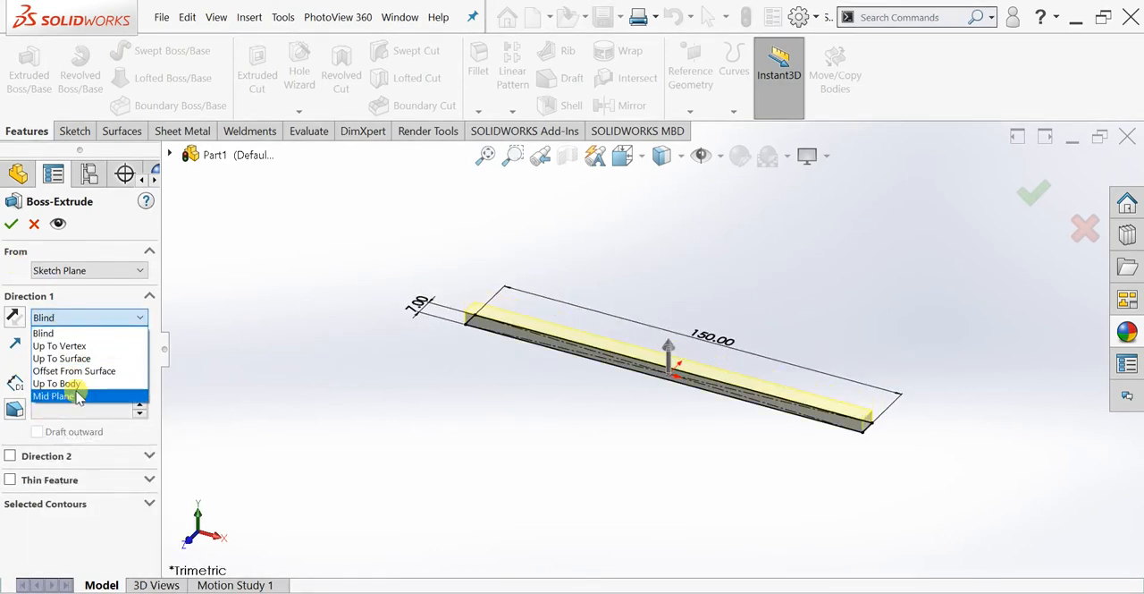
{"action": "left_click", "coordinate": [79, 395]}
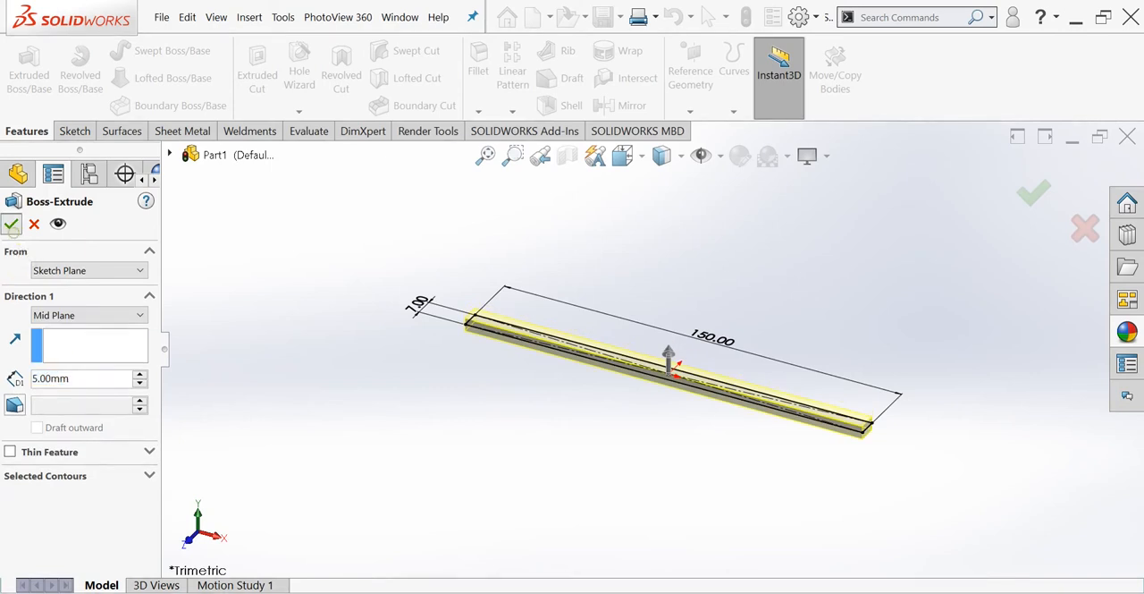
{"action": "left_click", "coordinate": [11, 225]}
{"action": "left_click", "coordinate": [769, 170]}
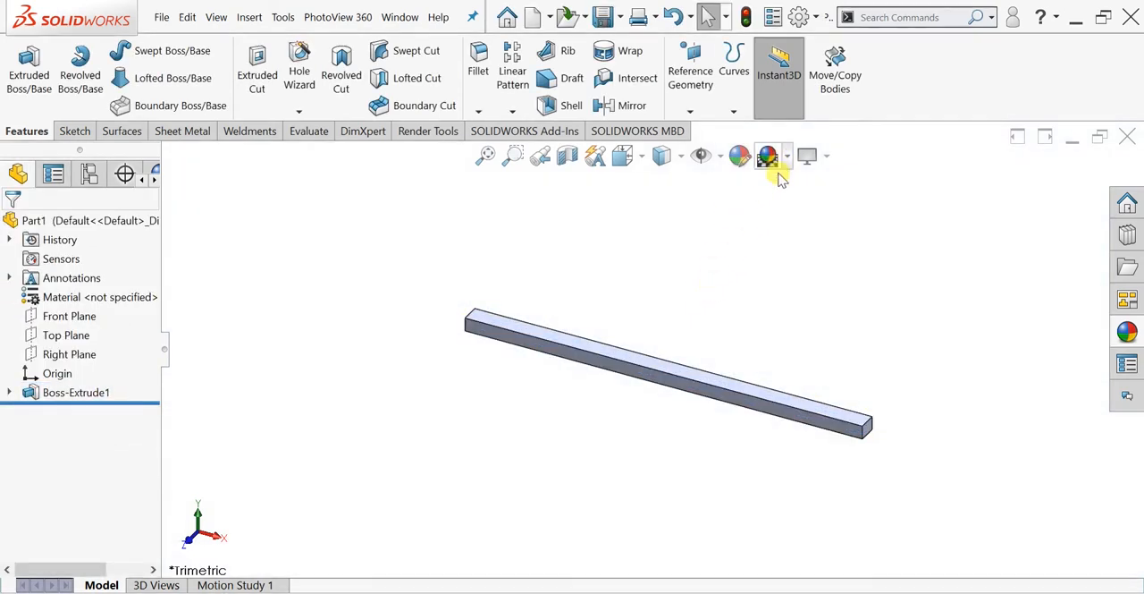
- Start a sketch on the bar's long front face and orient the model to the Front view
{"action": "scroll", "coordinate": [623, 380], "scroll_direction": "down", "scroll_amount": 1}
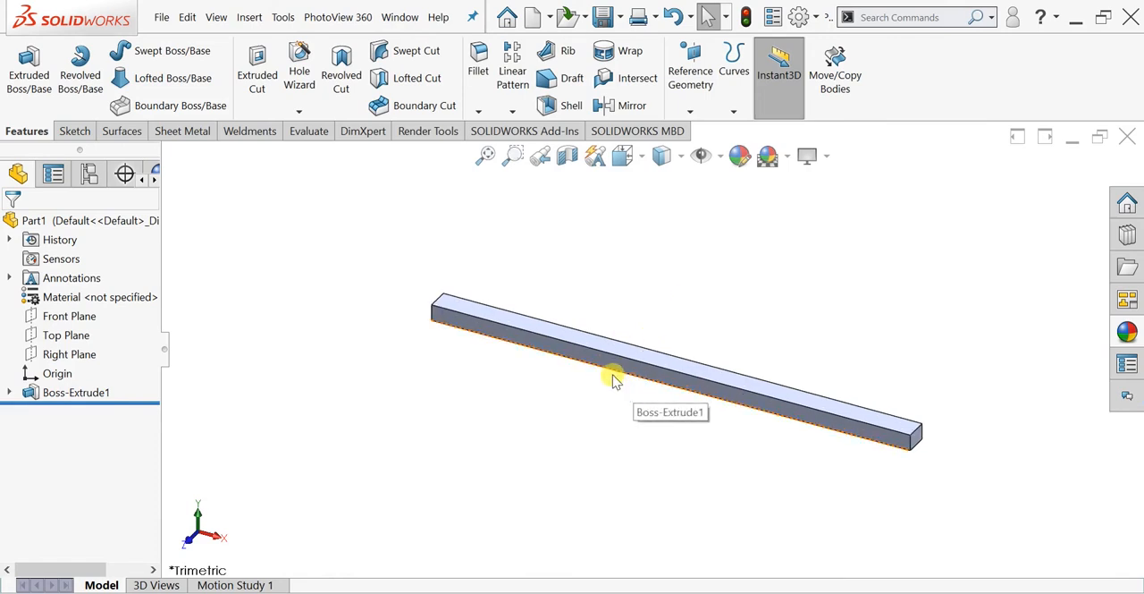
{"action": "scroll", "coordinate": [590, 353], "scroll_direction": "down", "scroll_amount": 3}
{"action": "left_click", "coordinate": [559, 333]}
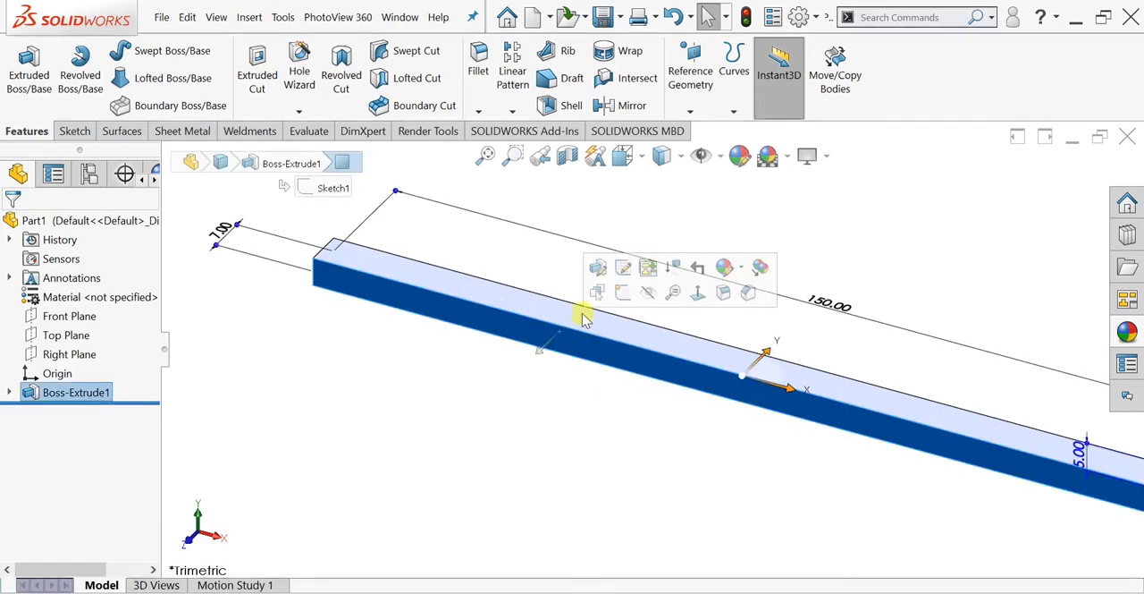
{"action": "left_click", "coordinate": [625, 291]}
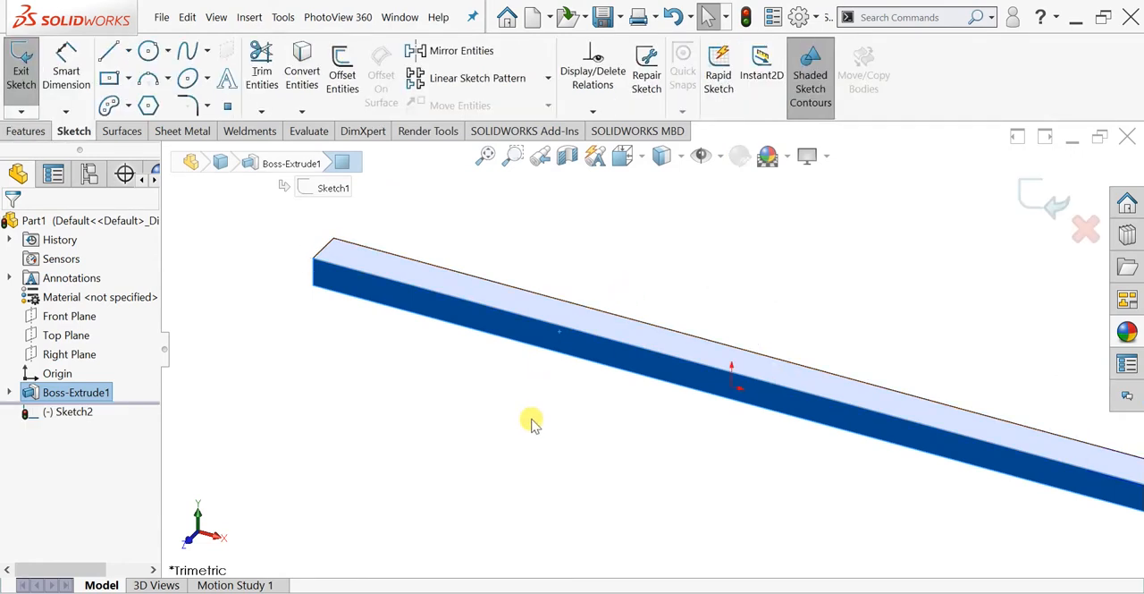
{"action": "key", "text": "space"}
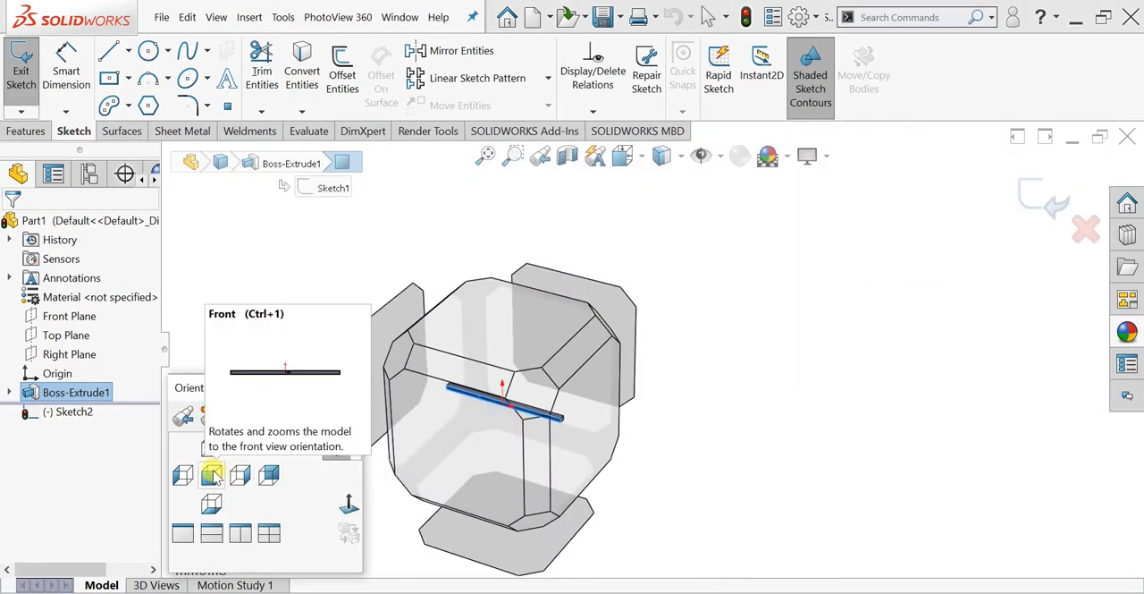
{"action": "left_click", "coordinate": [212, 476]}
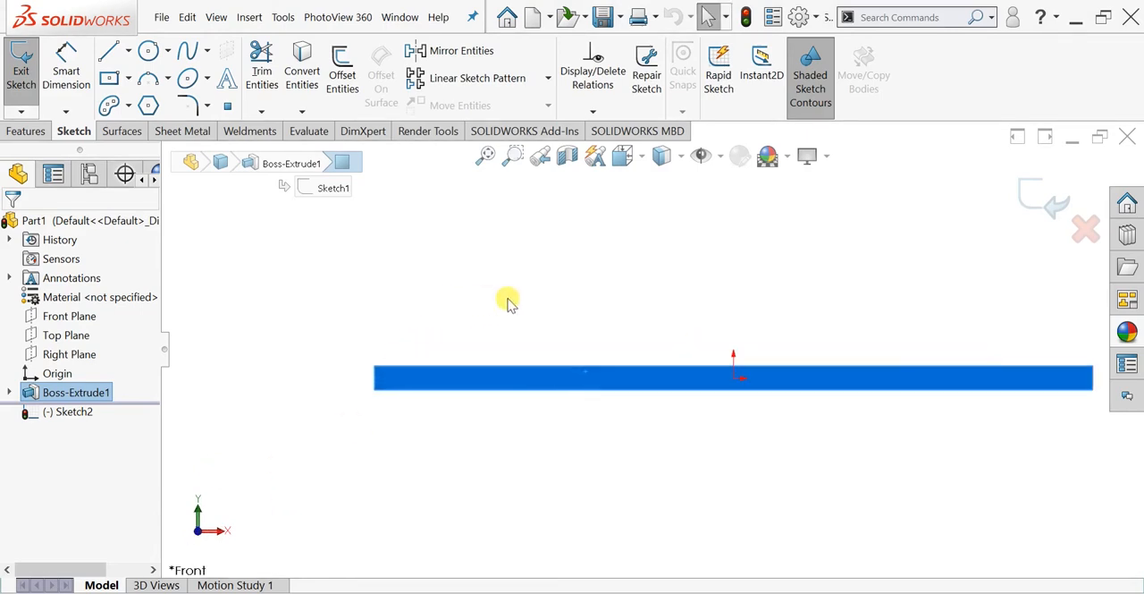
- Sketch a corner rectangle about 5.2 mm wide across the full height of the bar's face at its left end
{"action": "scroll", "coordinate": [507, 302], "scroll_direction": "down", "scroll_amount": 1}
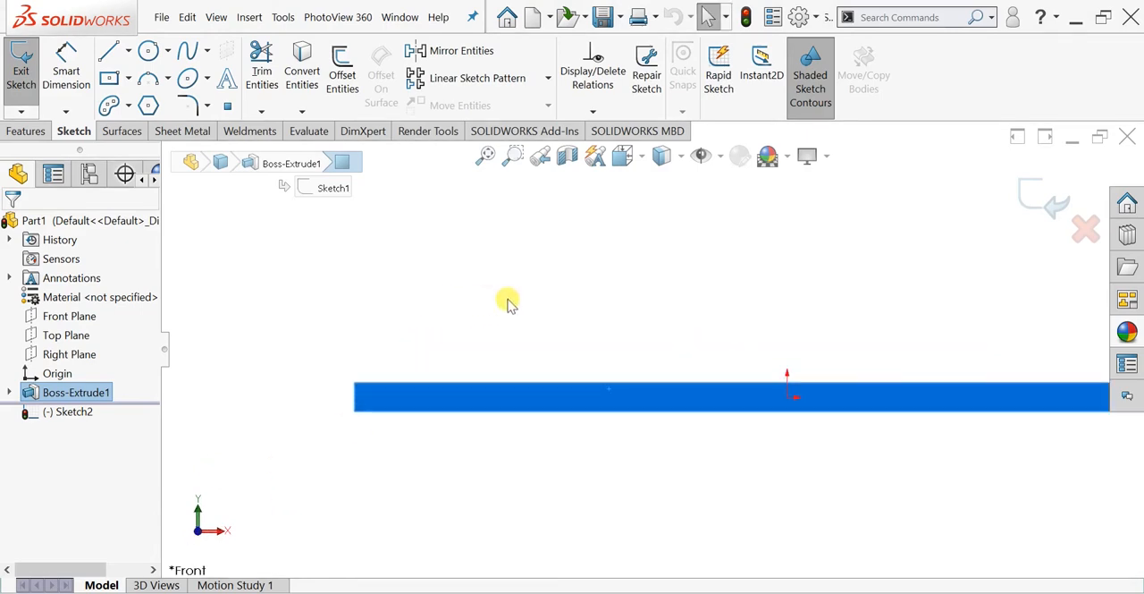
{"action": "left_click", "coordinate": [128, 78]}
{"action": "left_click", "coordinate": [143, 96]}
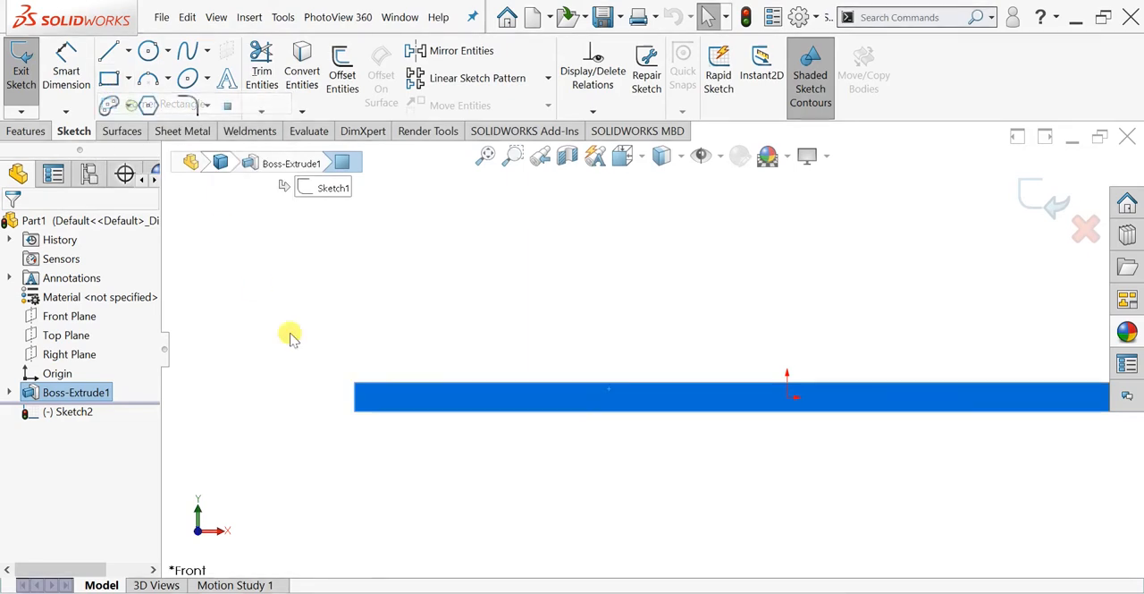
{"action": "left_click", "coordinate": [355, 385]}
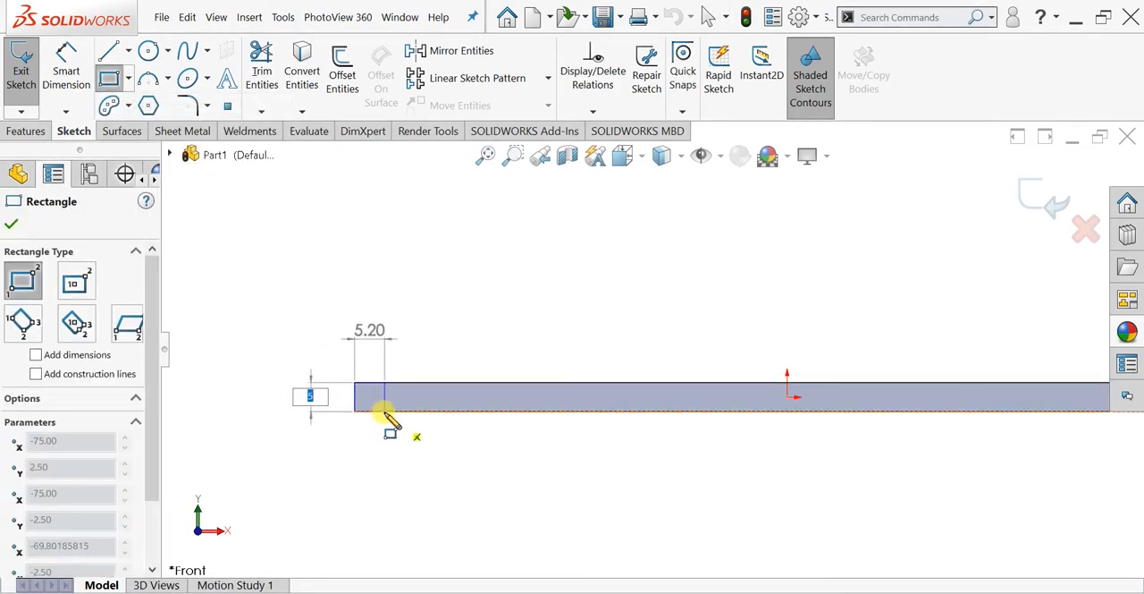
{"action": "left_click", "coordinate": [384, 410]}
{"action": "key", "text": "Escape"}
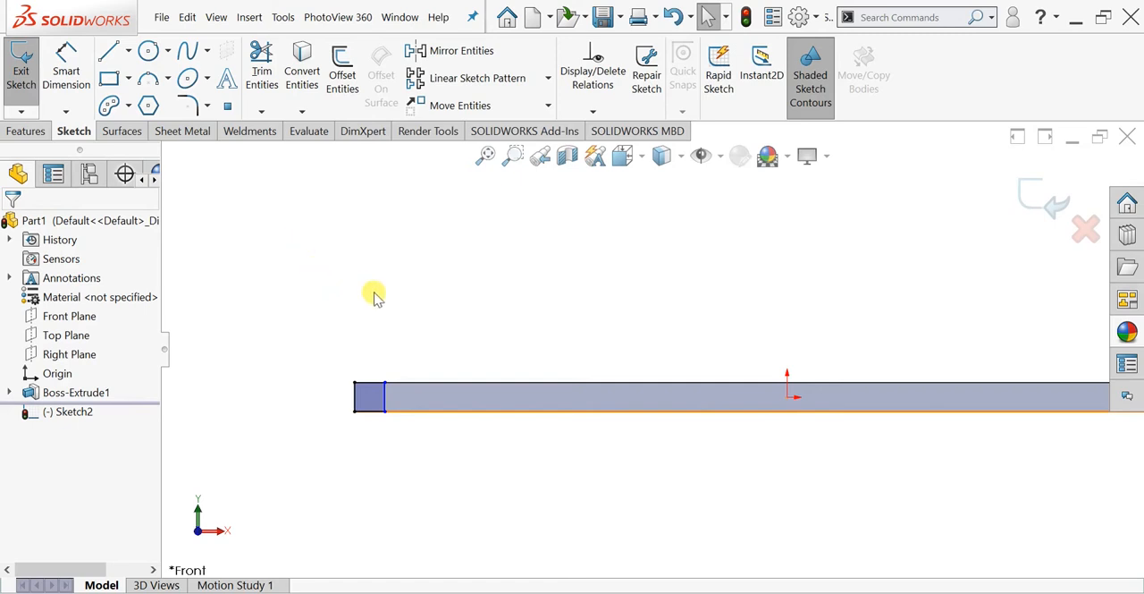
- Dimension the left edge of the small rectangle and keep it as a driven dimension
{"action": "mouse_move", "coordinate": [433, 327]}
{"action": "right_mouse_down"}
{"action": "mouse_move", "coordinate": [438, 311]}
{"action": "mouse_move", "coordinate": [424, 313]}
{"action": "mouse_move", "coordinate": [438, 315]}
{"action": "mouse_move", "coordinate": [440, 333]}
{"action": "right_mouse_up"}
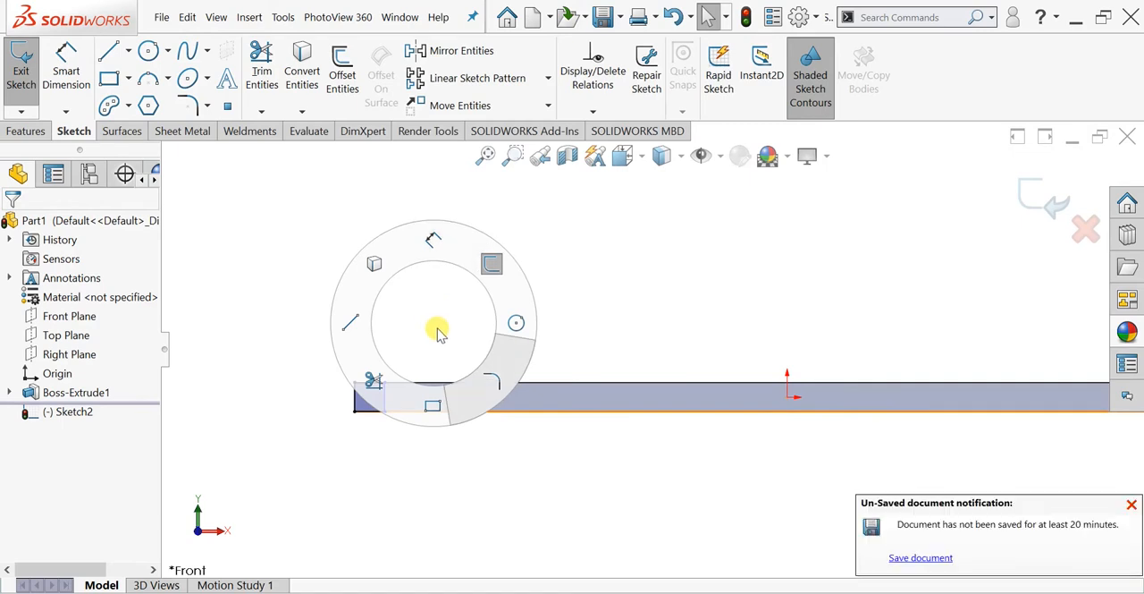
{"action": "mouse_move", "coordinate": [440, 332]}
{"action": "right_mouse_down"}
{"action": "mouse_move", "coordinate": [423, 330]}
{"action": "mouse_move", "coordinate": [427, 296]}
{"action": "mouse_move", "coordinate": [447, 299]}
{"action": "mouse_move", "coordinate": [419, 304]}
{"action": "mouse_move", "coordinate": [431, 334]}
{"action": "mouse_move", "coordinate": [445, 304]}
{"action": "mouse_move", "coordinate": [426, 303]}
{"action": "mouse_move", "coordinate": [414, 328]}
{"action": "mouse_move", "coordinate": [447, 322]}
{"action": "mouse_move", "coordinate": [439, 312]}
{"action": "right_mouse_up"}
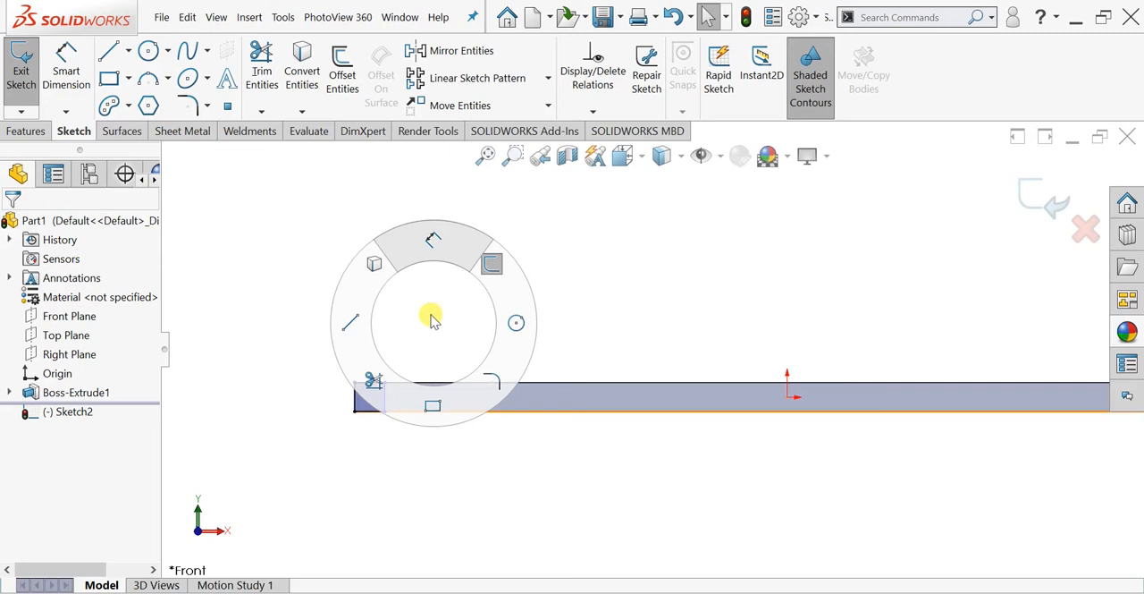
{"action": "right_click_drag", "start_coordinate": [431, 320], "coordinate": [427, 249]}
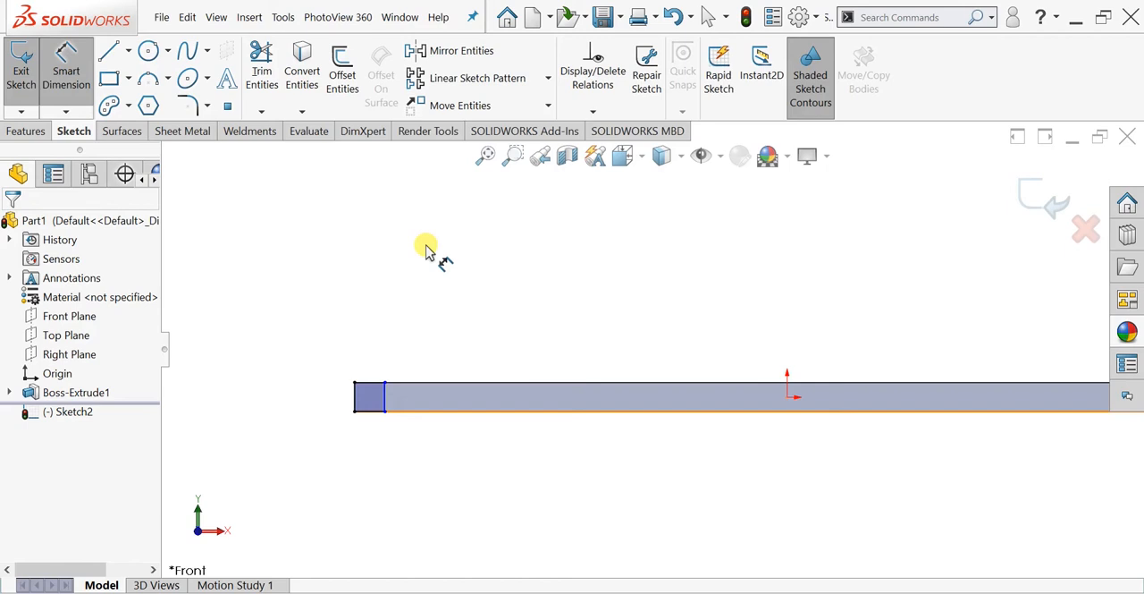
{"action": "left_click", "coordinate": [357, 396]}
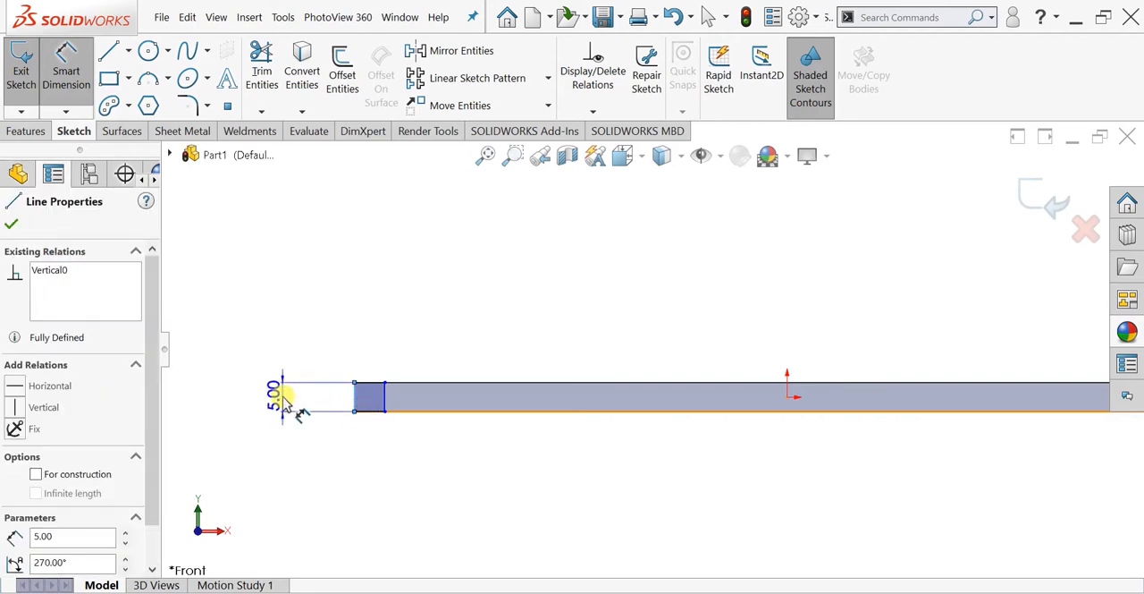
{"action": "left_click", "coordinate": [282, 397]}
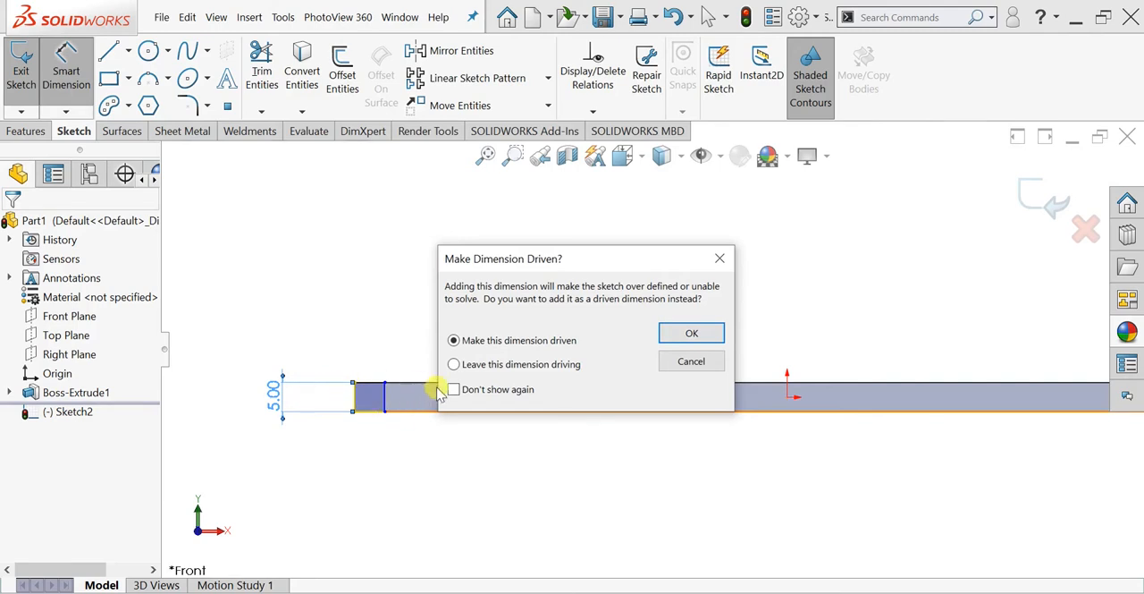
{"action": "left_click", "coordinate": [689, 332]}
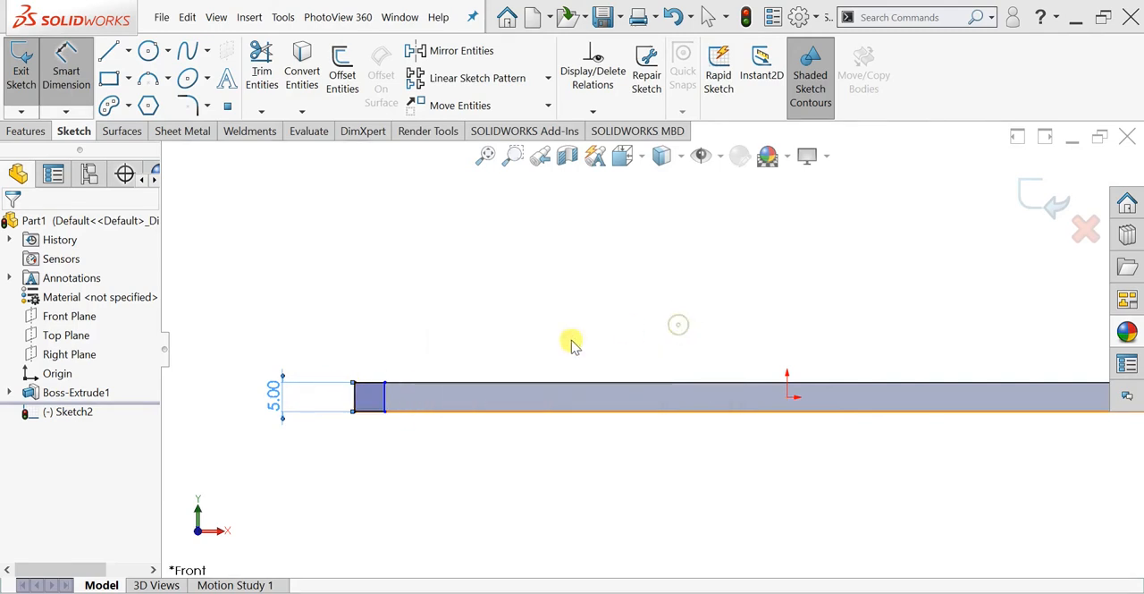
- Dimension the small rectangle's width to 4 mm and finish dimensioning
{"action": "left_click", "coordinate": [378, 385]}
{"action": "left_click", "coordinate": [369, 325]}
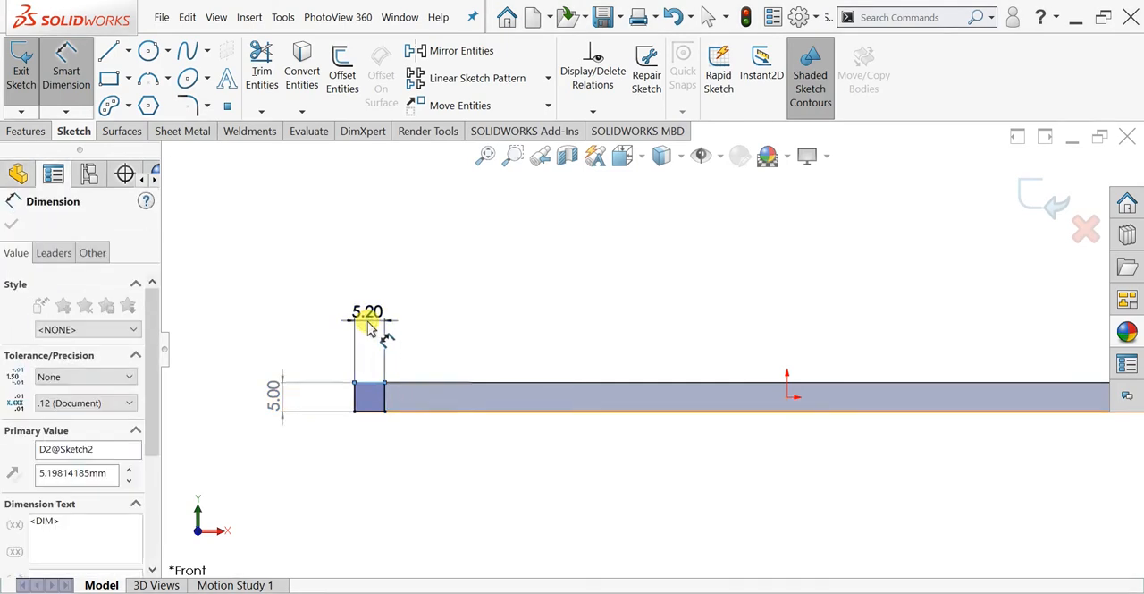
{"action": "type", "text": "4"}
{"action": "key", "text": "Return"}
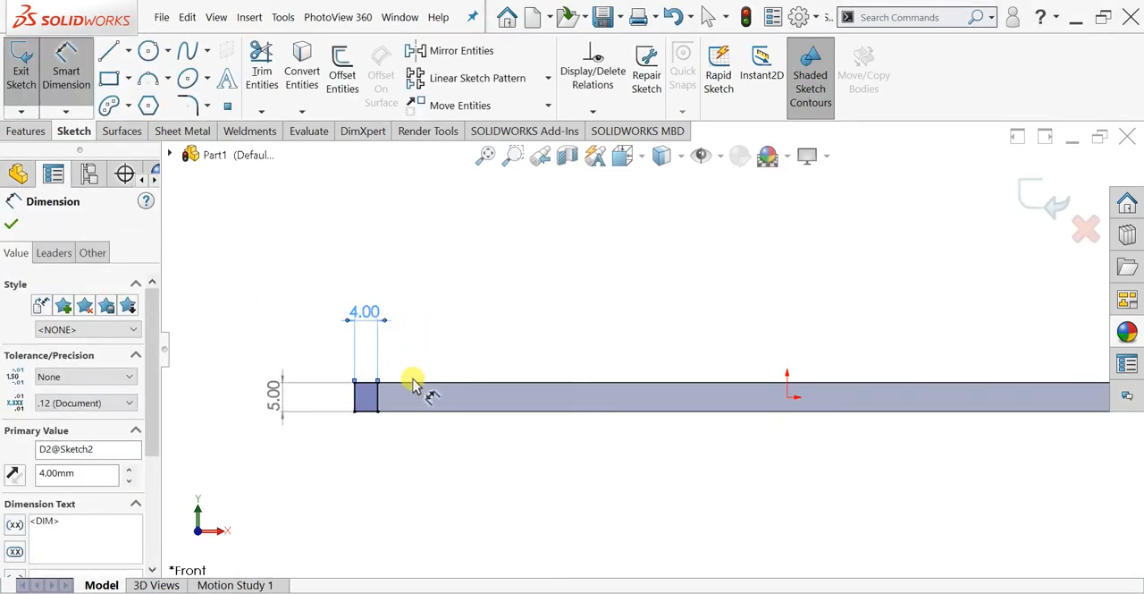
{"action": "left_click", "coordinate": [13, 229]}
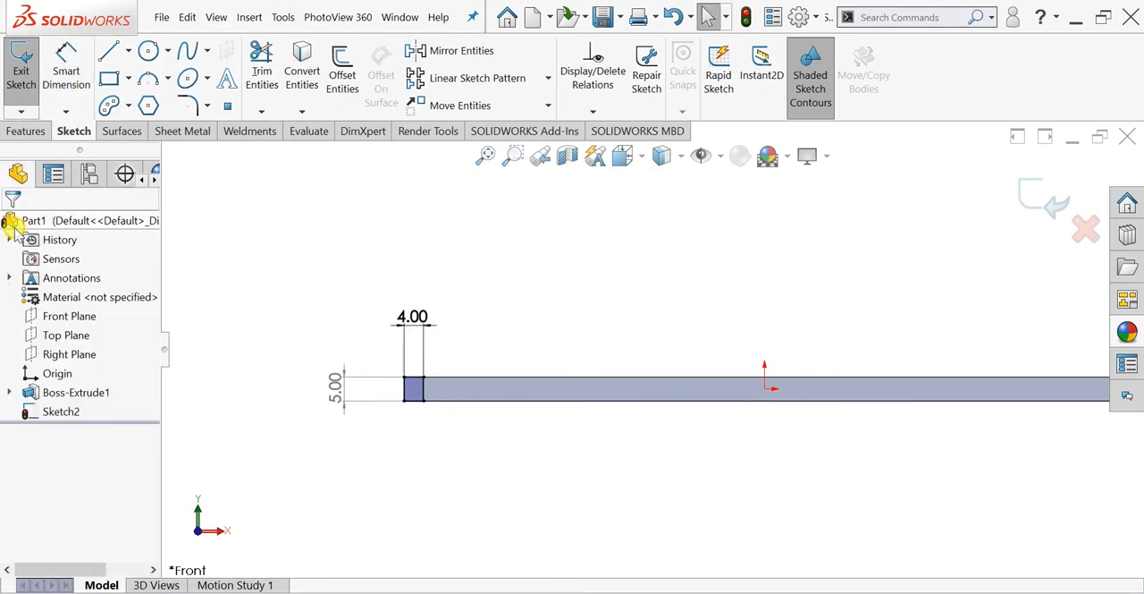
- Sketch a vertical centerline about 36 mm long through the origin, extending above and below the bar
{"action": "left_click", "coordinate": [128, 51]}
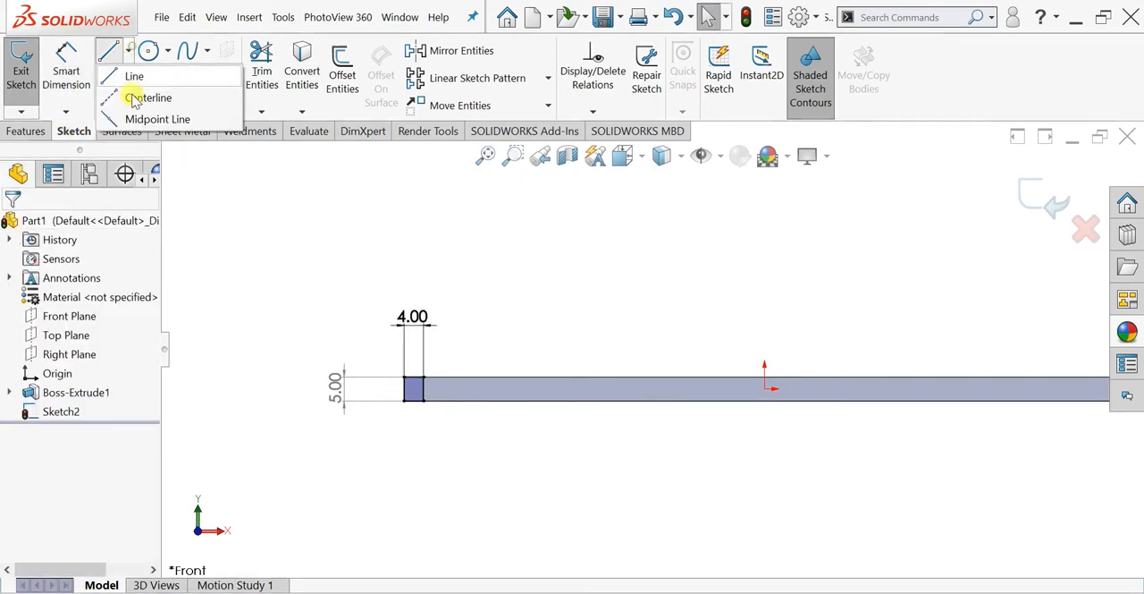
{"action": "left_click", "coordinate": [134, 98]}
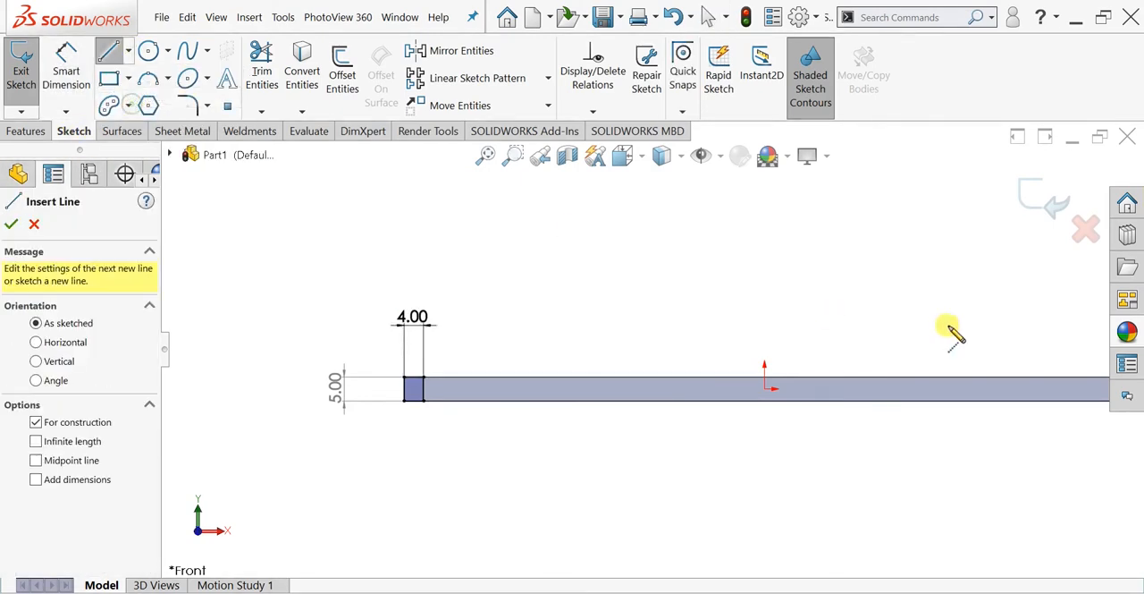
{"action": "left_click", "coordinate": [764, 288]}
{"action": "left_click", "coordinate": [765, 456]}
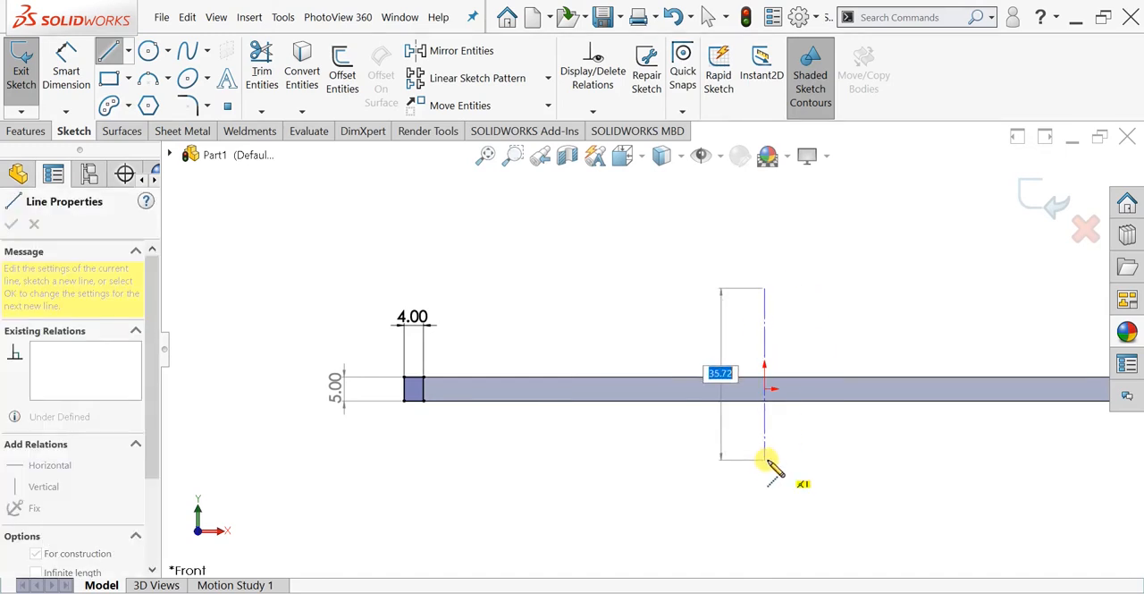
{"action": "key", "text": "Escape"}
{"action": "key", "text": "f"}
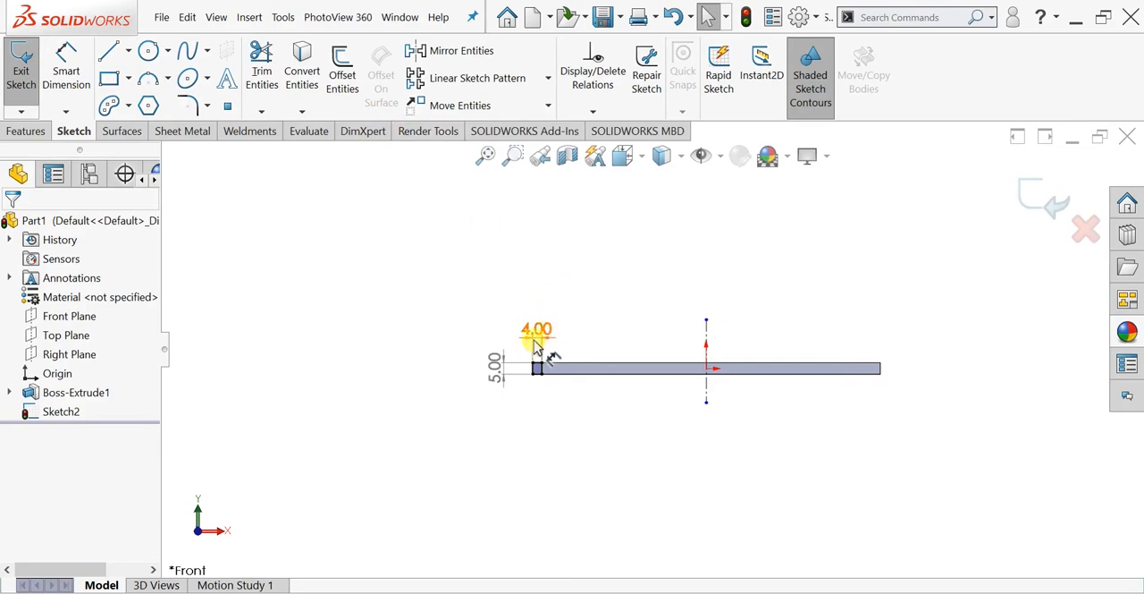
- Mirror the four lines of the small rectangle about the vertical centerline to copy it to the bar's other end
{"action": "left_click", "coordinate": [69, 413]}
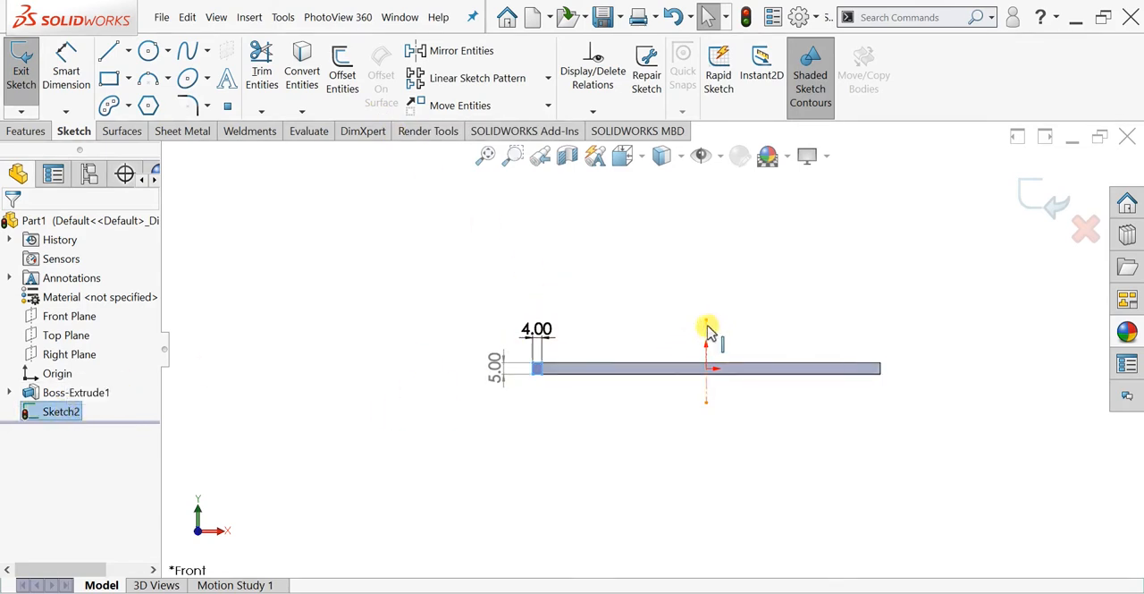
{"action": "left_click", "coordinate": [483, 58]}
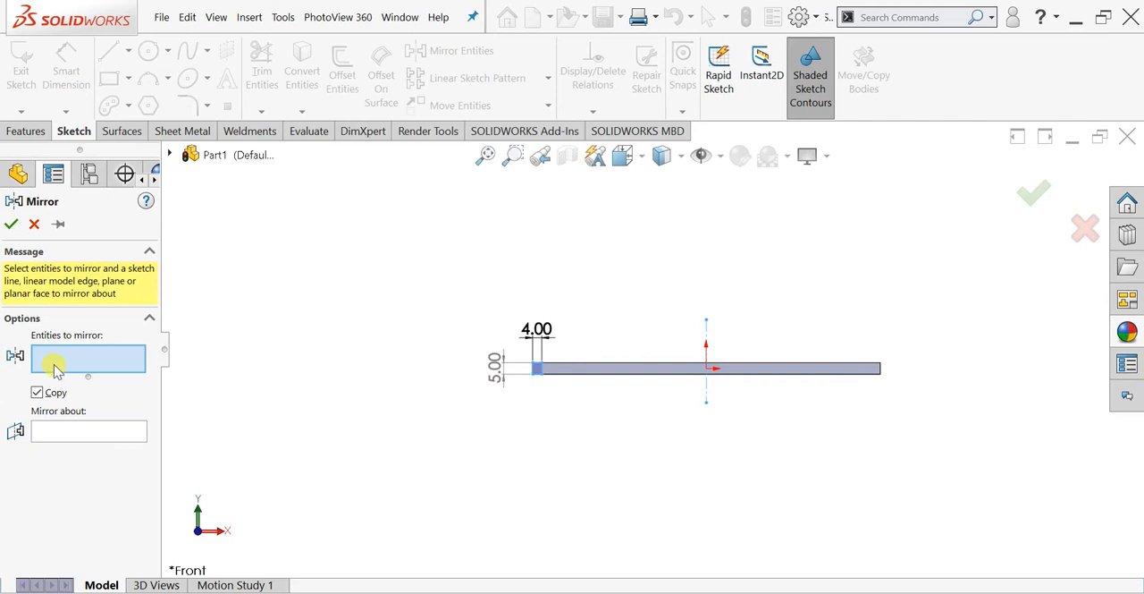
{"action": "scroll", "coordinate": [539, 375], "scroll_direction": "down", "scroll_amount": 4}
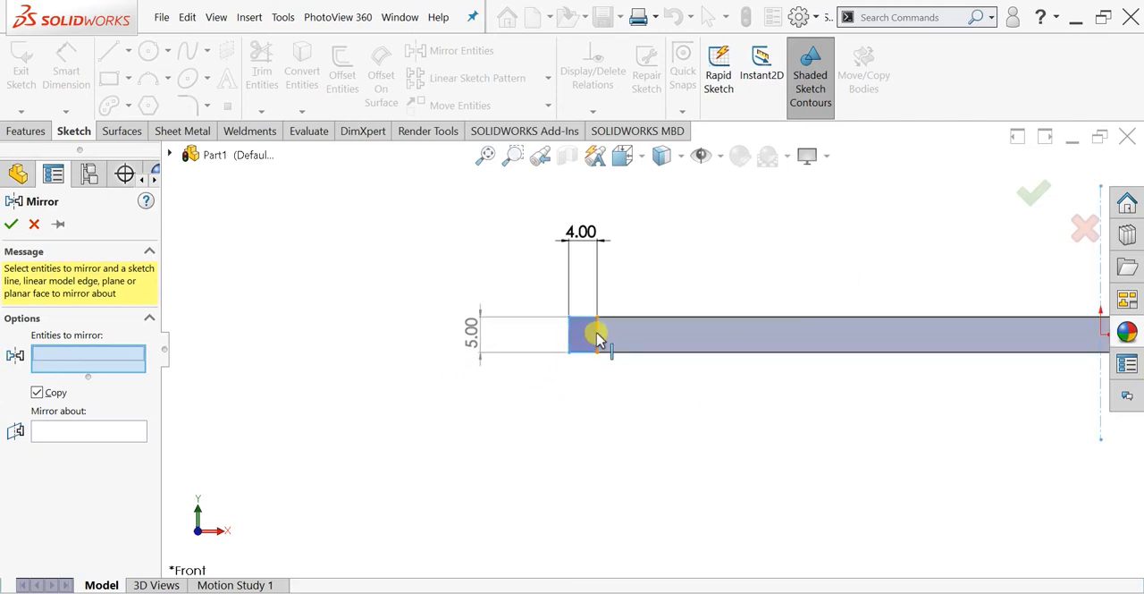
{"action": "left_click", "coordinate": [597, 337]}
{"action": "left_click", "coordinate": [579, 320]}
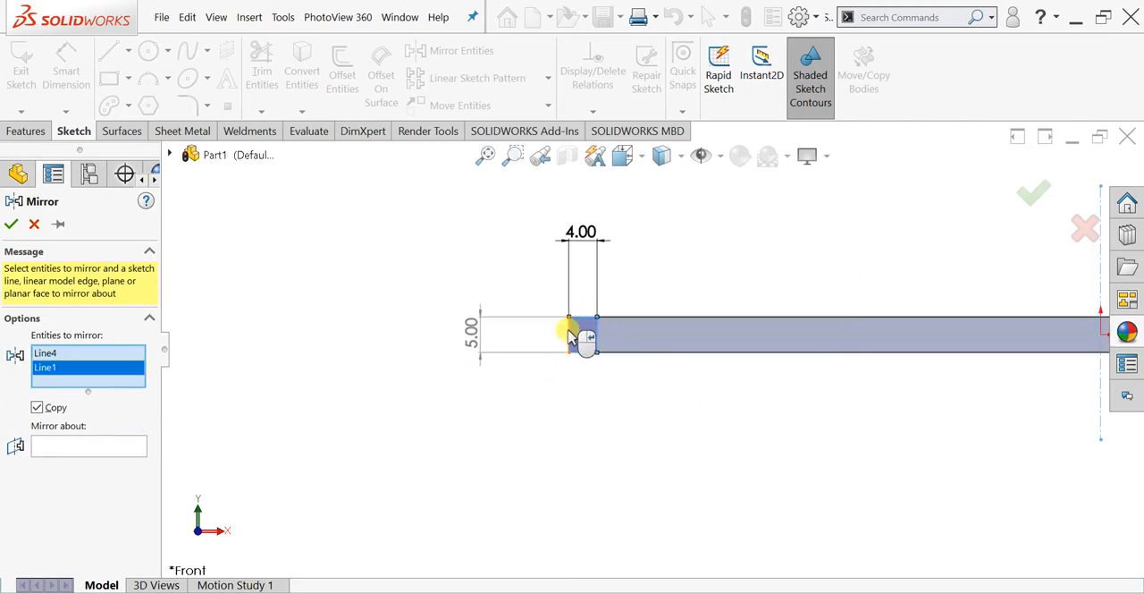
{"action": "left_click", "coordinate": [570, 332]}
{"action": "left_click", "coordinate": [579, 350]}
{"action": "scroll", "coordinate": [898, 335], "scroll_direction": "up", "scroll_amount": 3}
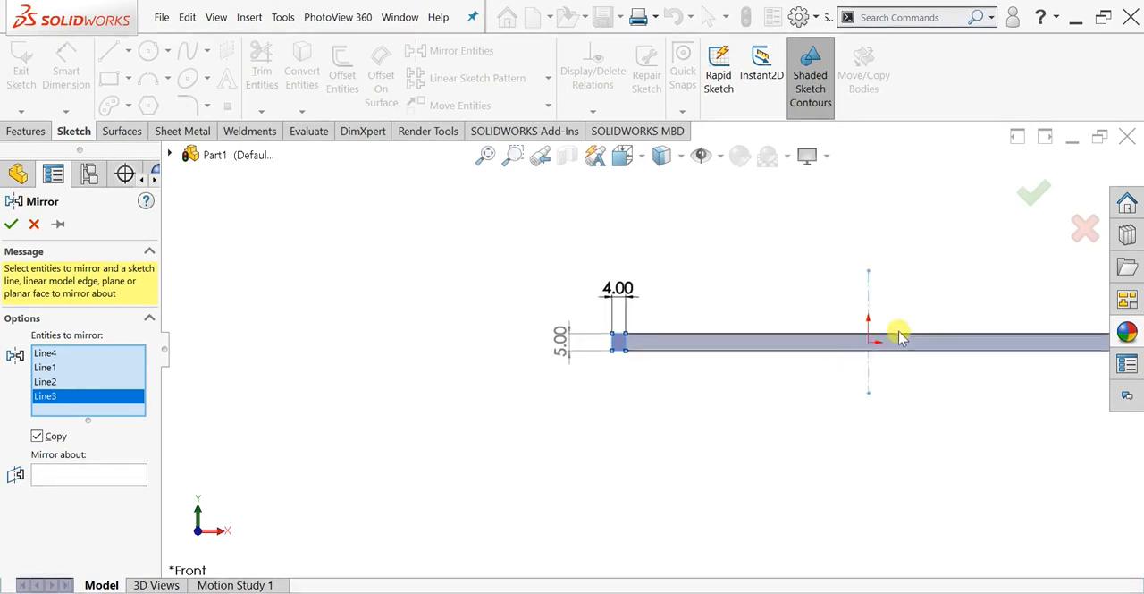
{"action": "scroll", "coordinate": [899, 335], "scroll_direction": "down", "scroll_amount": 1}
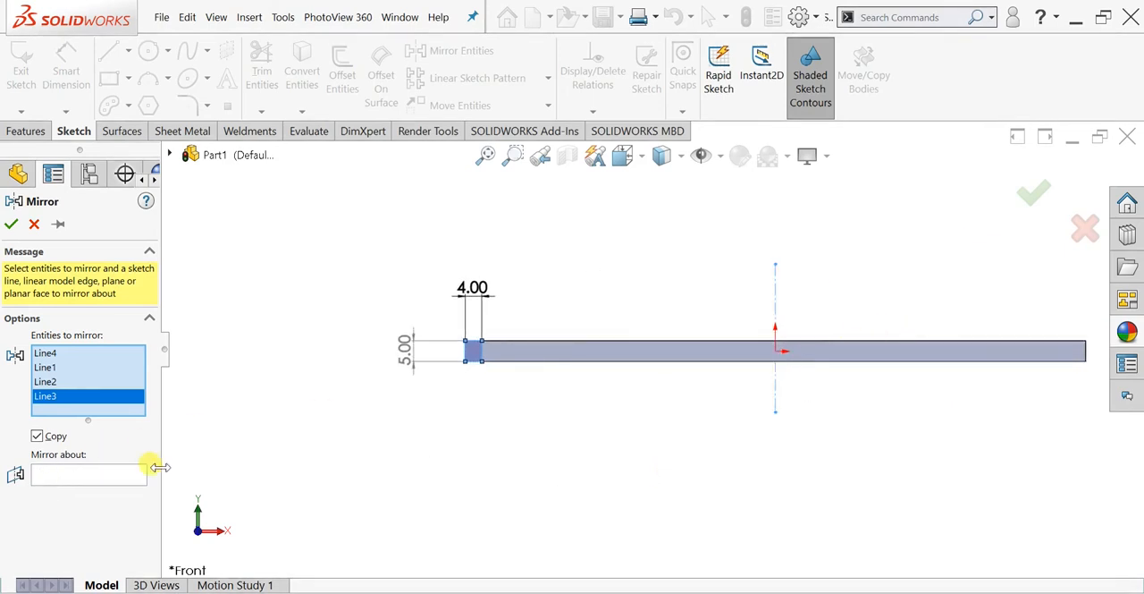
{"action": "left_click", "coordinate": [126, 476]}
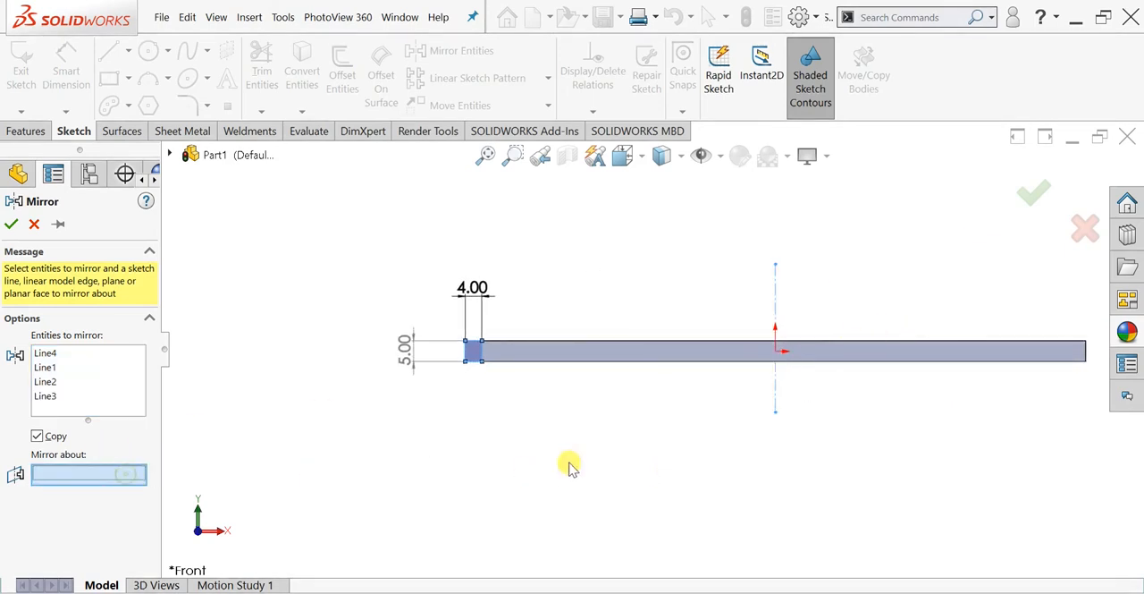
{"action": "left_click", "coordinate": [774, 398]}
{"action": "scroll", "coordinate": [1037, 357], "scroll_direction": "down", "scroll_amount": 2}
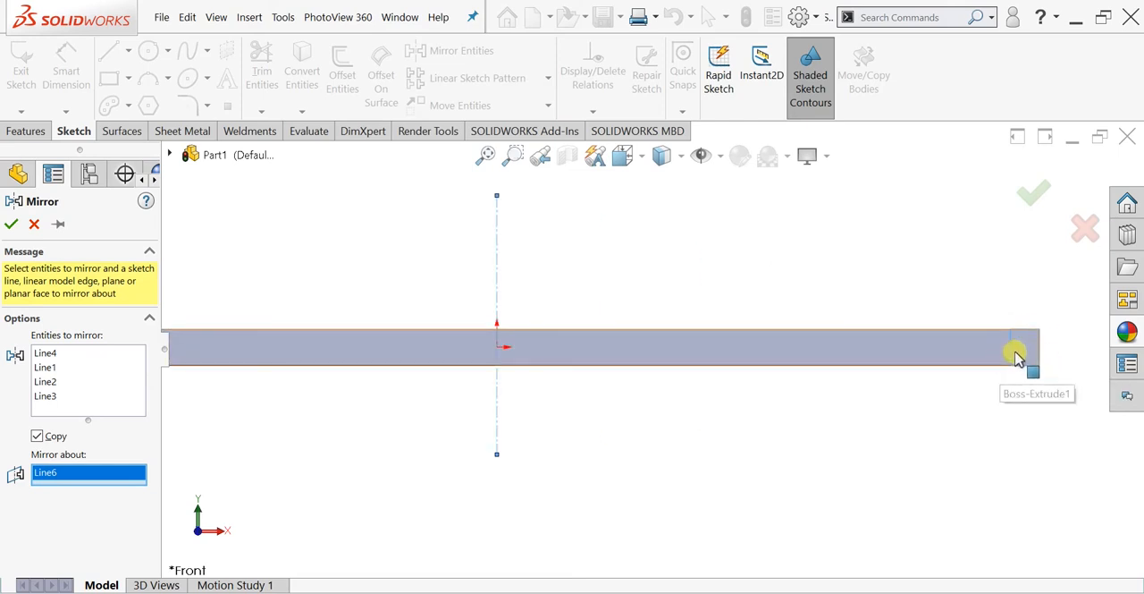
{"action": "scroll", "coordinate": [1020, 356], "scroll_direction": "up", "scroll_amount": 2}
{"action": "scroll", "coordinate": [894, 355], "scroll_direction": "up", "scroll_amount": 2}
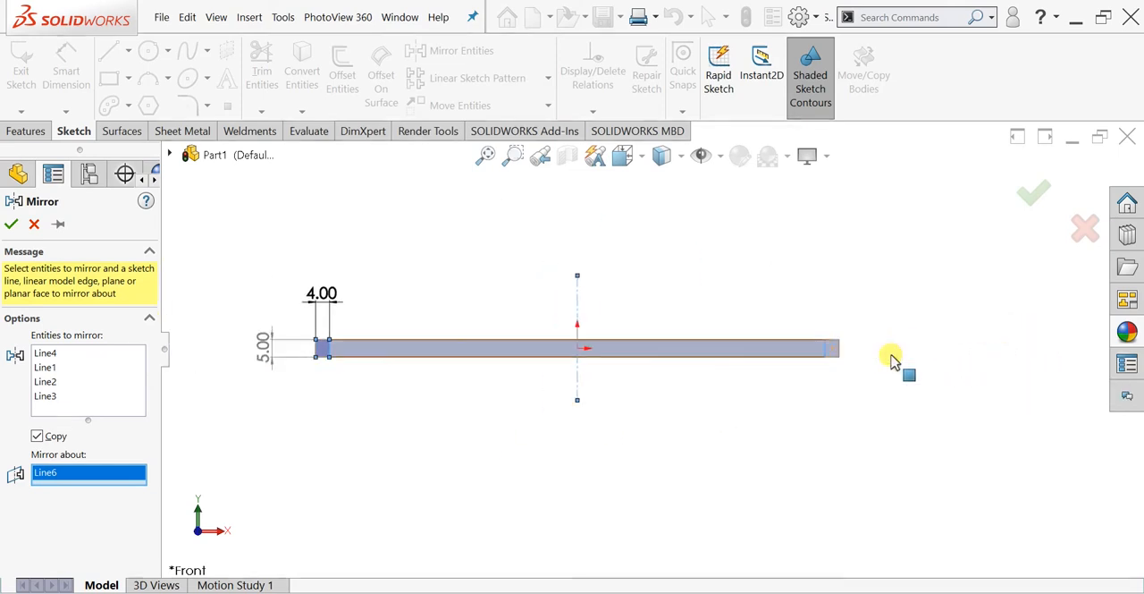
{"action": "left_click", "coordinate": [11, 224]}
- Start a Blind boss extrude of both end rectangles with a depth of 20 mm and merged result
{"action": "left_click", "coordinate": [25, 131]}
{"action": "left_click", "coordinate": [29, 75]}
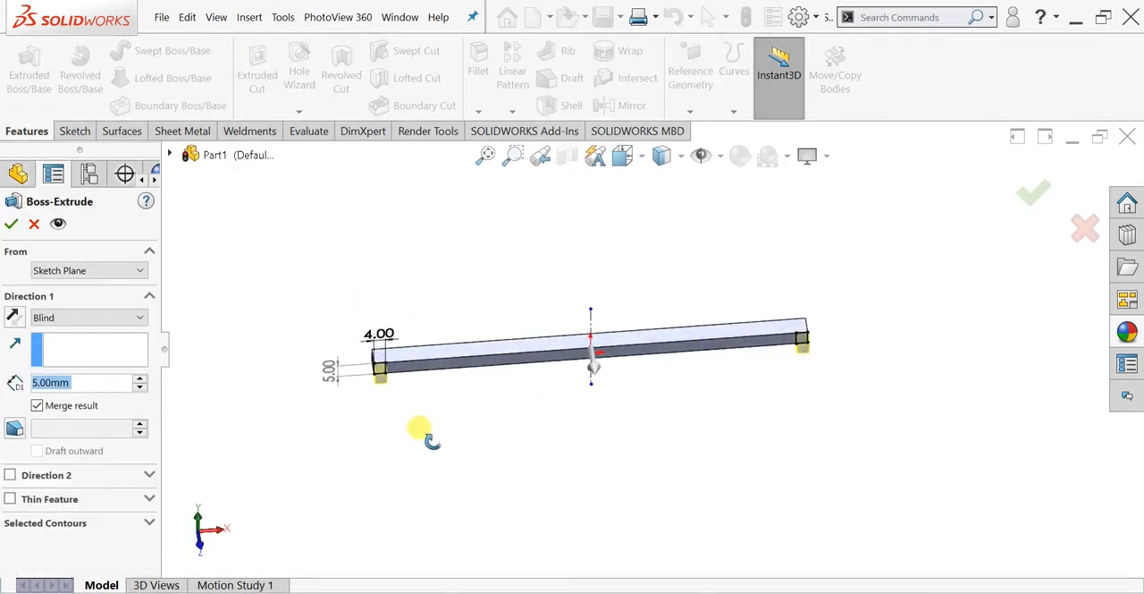
{"action": "left_click", "coordinate": [141, 378]}
{"action": "left_click", "coordinate": [140, 378]}
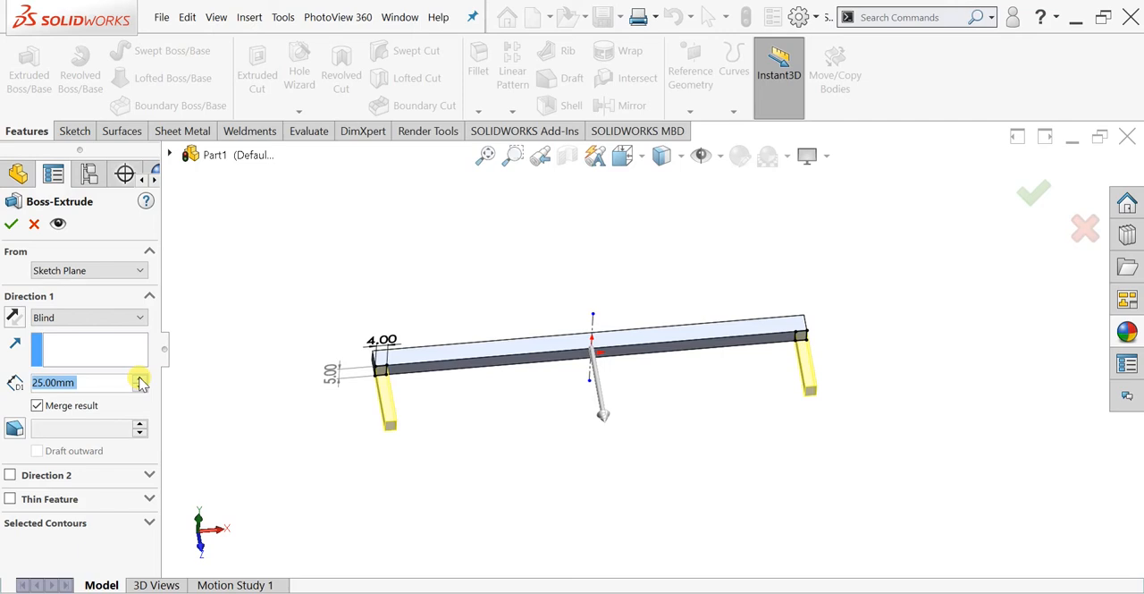
{"action": "type", "text": "20"}
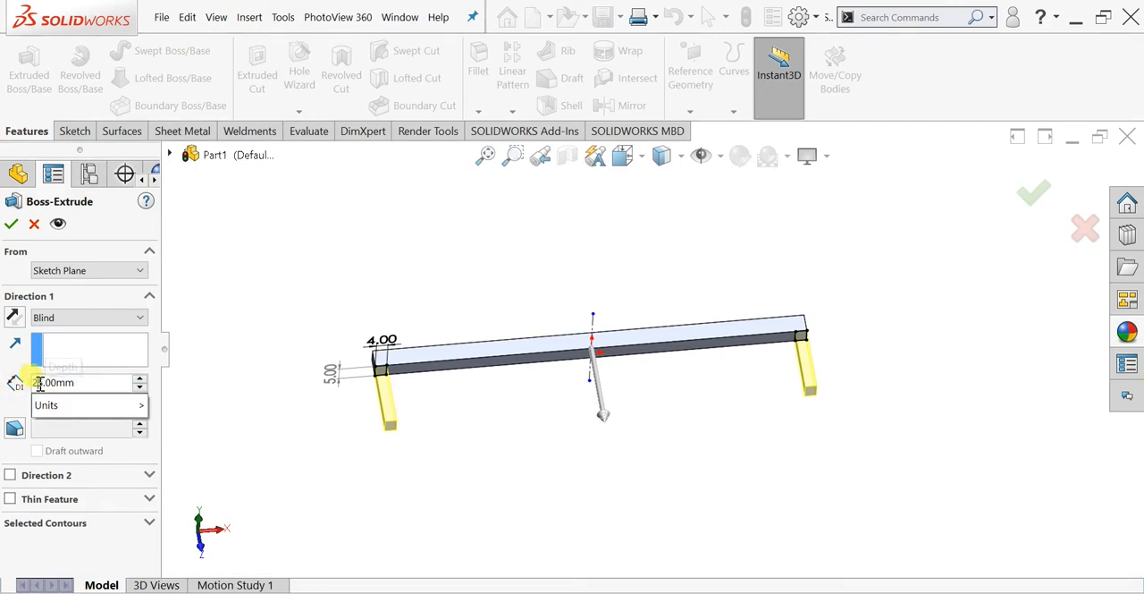
{"action": "key", "text": "Return"}
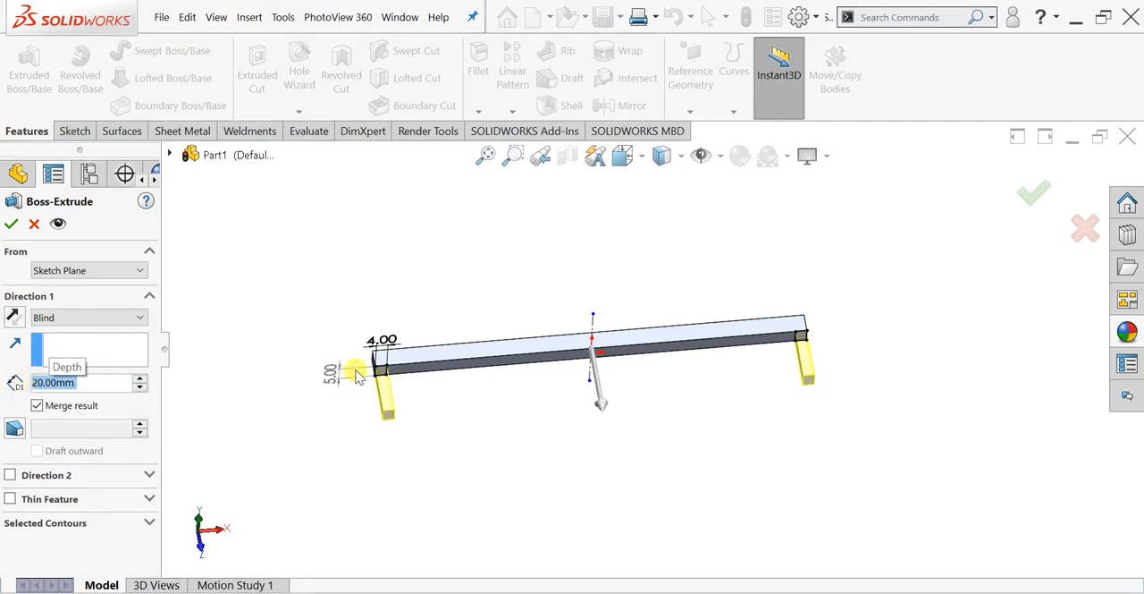
- Add an inward draft of 3 degrees to the two extruded legs and complete the boss extrude
{"action": "left_click", "coordinate": [13, 430]}
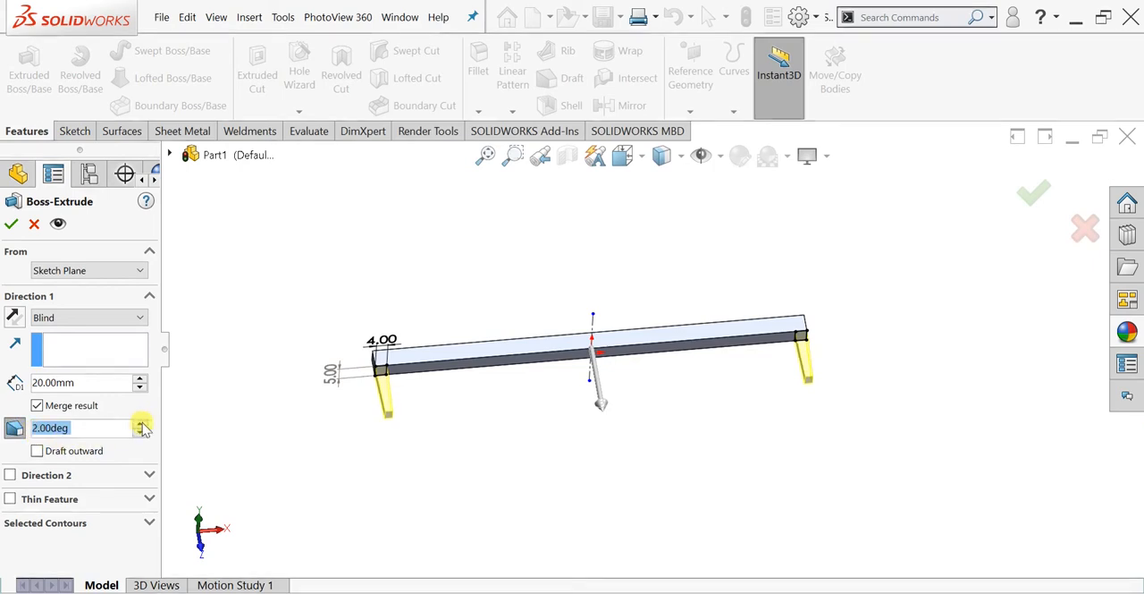
{"action": "scroll", "coordinate": [486, 416], "scroll_direction": "down", "scroll_amount": 3}
{"action": "scroll", "coordinate": [332, 401], "scroll_direction": "down", "scroll_amount": 5}
{"action": "middle_click_drag", "start_coordinate": [324, 417], "coordinate": [521, 460]}
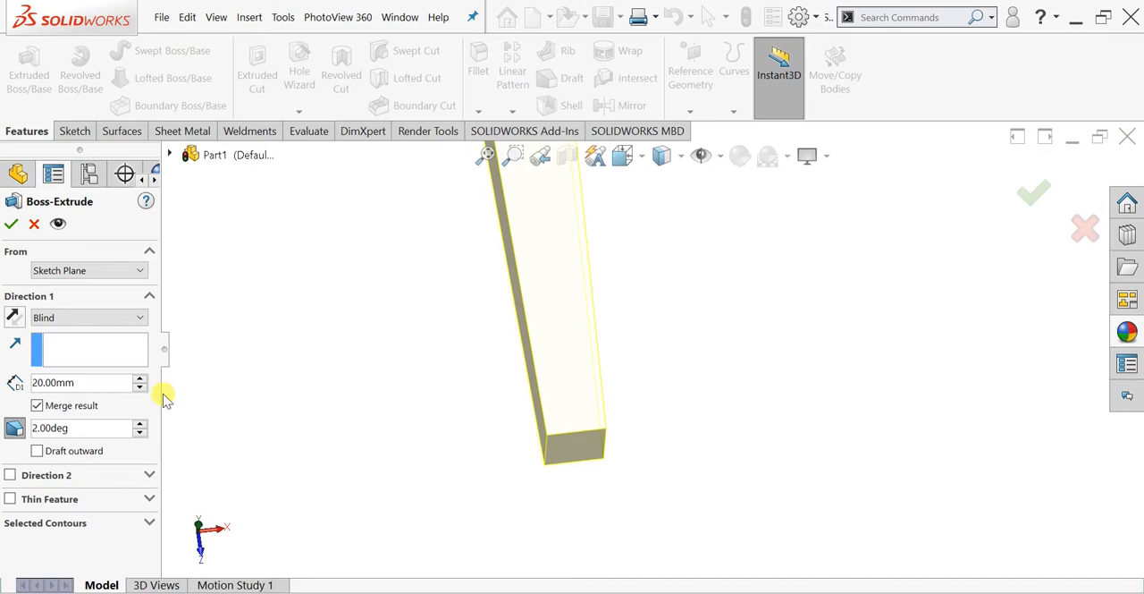
{"action": "left_click", "coordinate": [140, 424]}
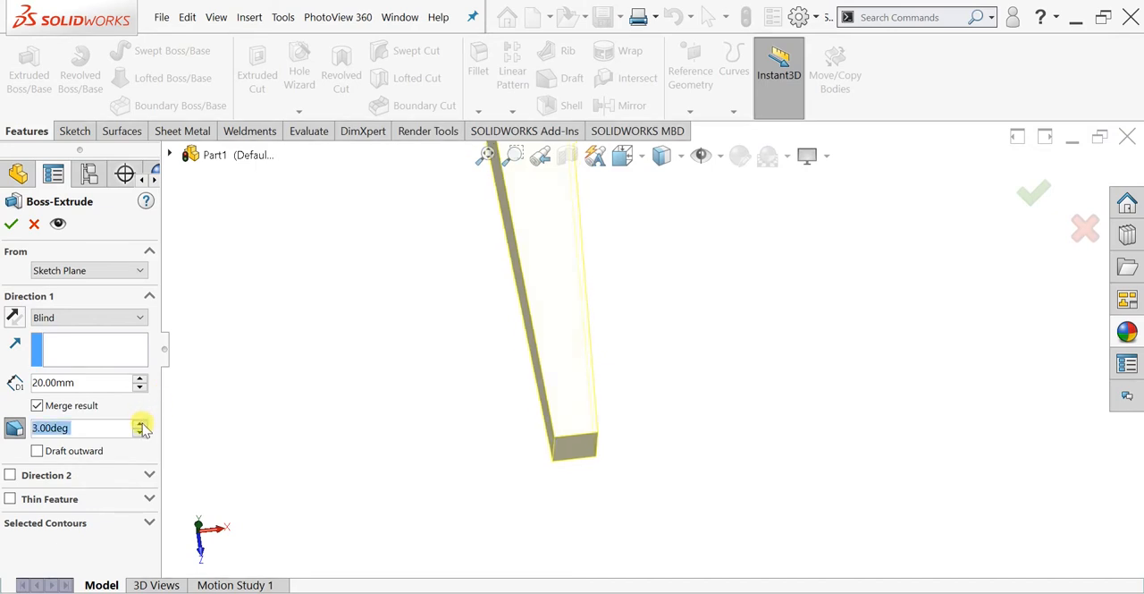
{"action": "left_click", "coordinate": [140, 424]}
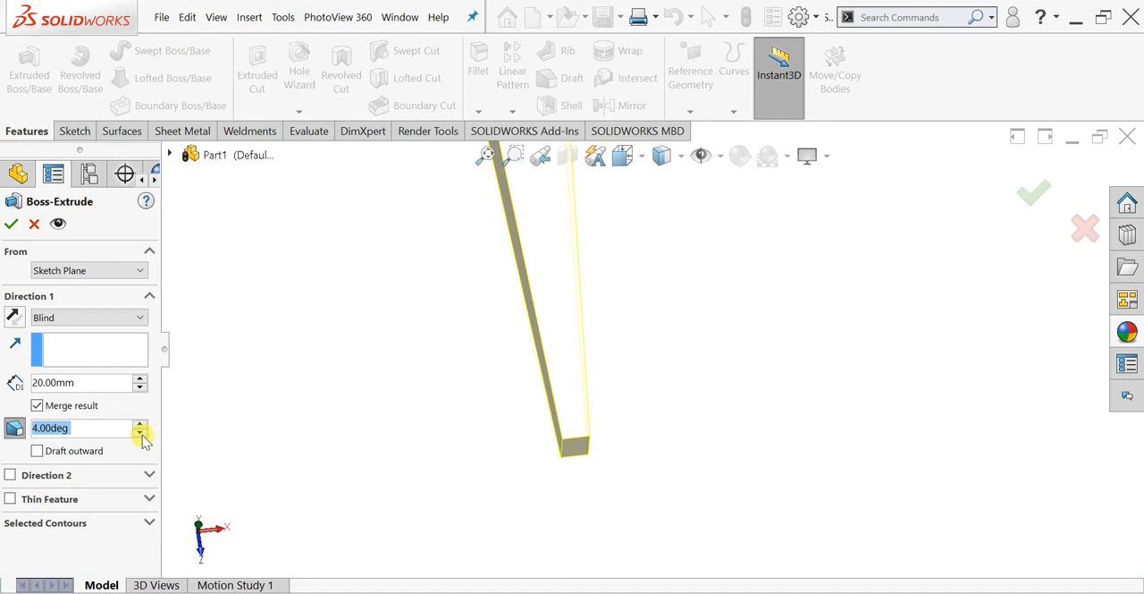
{"action": "scroll", "coordinate": [680, 337], "scroll_direction": "up", "scroll_amount": 5}
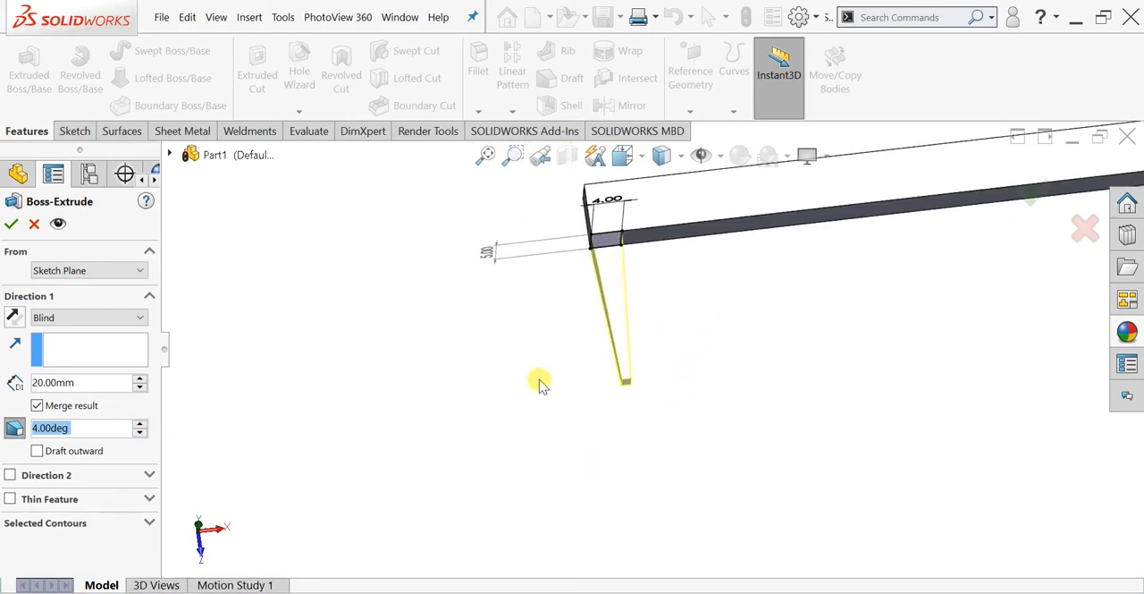
{"action": "left_click", "coordinate": [140, 433]}
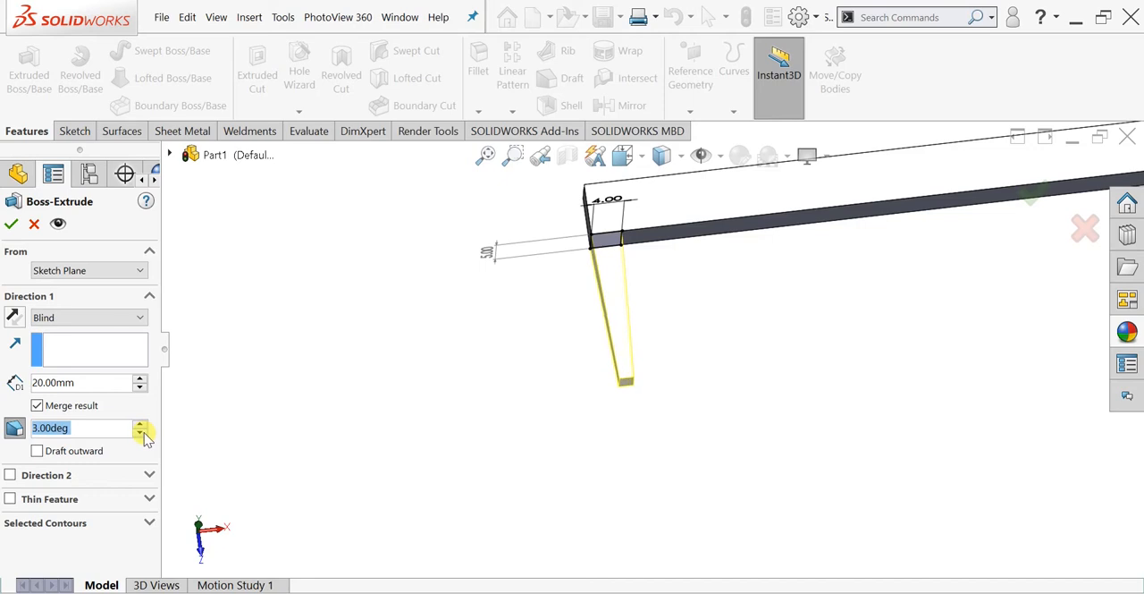
{"action": "scroll", "coordinate": [811, 355], "scroll_direction": "down", "scroll_amount": 1}
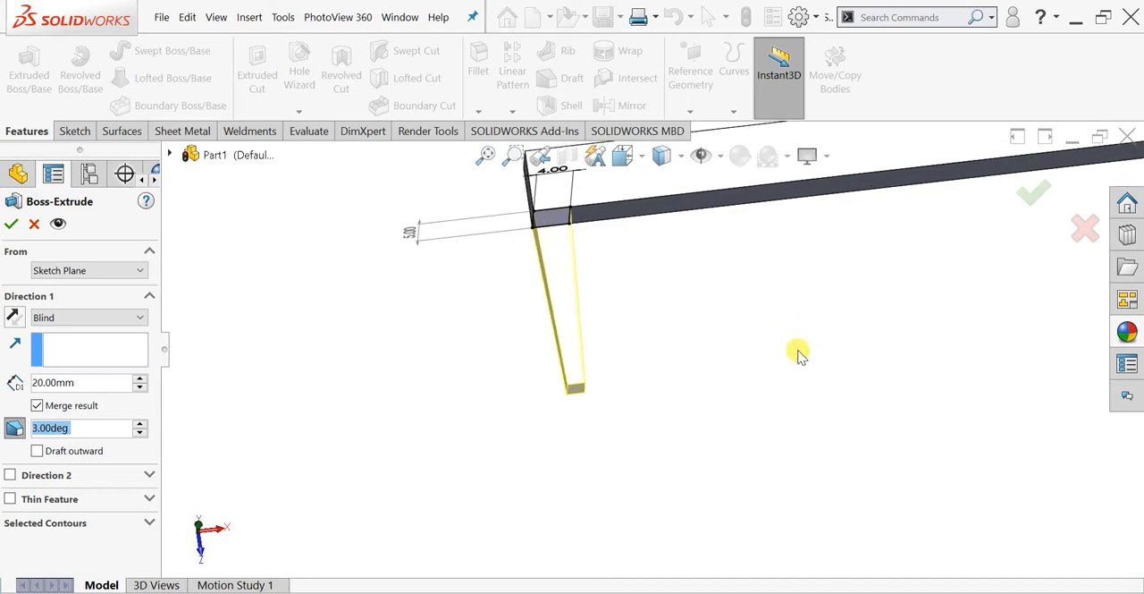
{"action": "scroll", "coordinate": [909, 255], "scroll_direction": "up", "scroll_amount": 4}
{"action": "scroll", "coordinate": [876, 319], "scroll_direction": "down", "scroll_amount": 2}
{"action": "scroll", "coordinate": [787, 370], "scroll_direction": "down", "scroll_amount": 2}
{"action": "scroll", "coordinate": [710, 362], "scroll_direction": "up", "scroll_amount": 1}
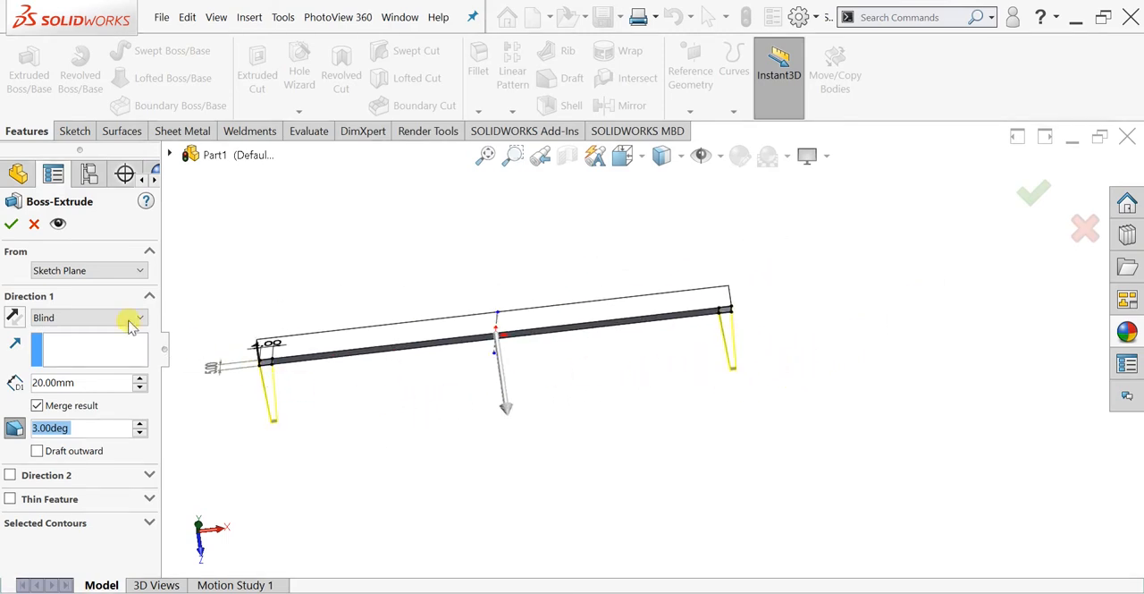
{"action": "left_click", "coordinate": [10, 224]}
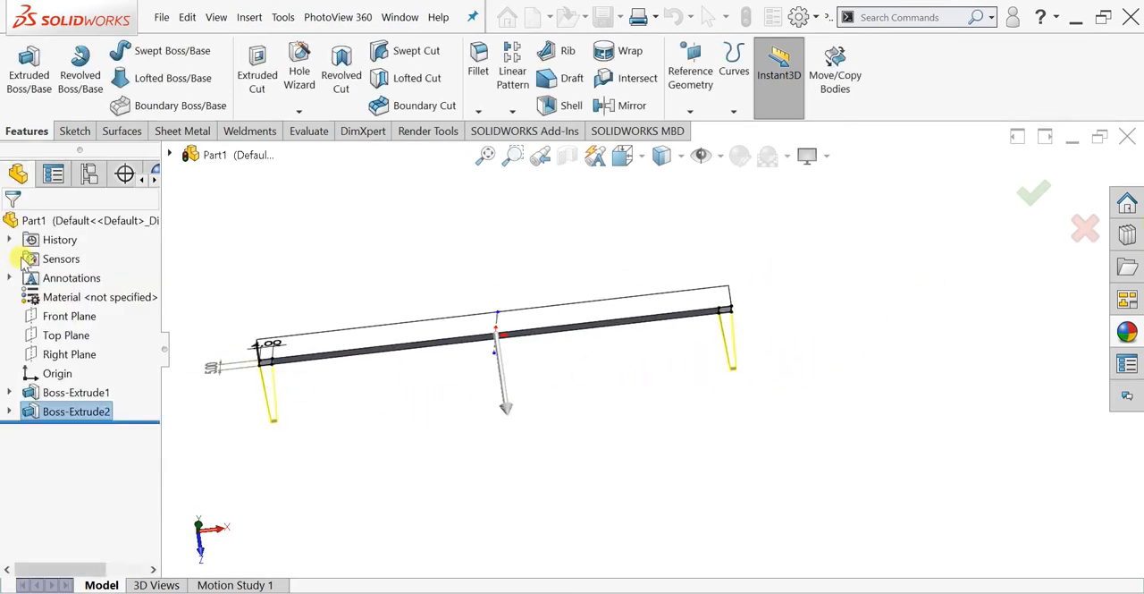
- Start a sketch on the bar's long face between the two tapered legs
{"action": "middle_click_drag", "start_coordinate": [390, 402], "coordinate": [363, 312]}
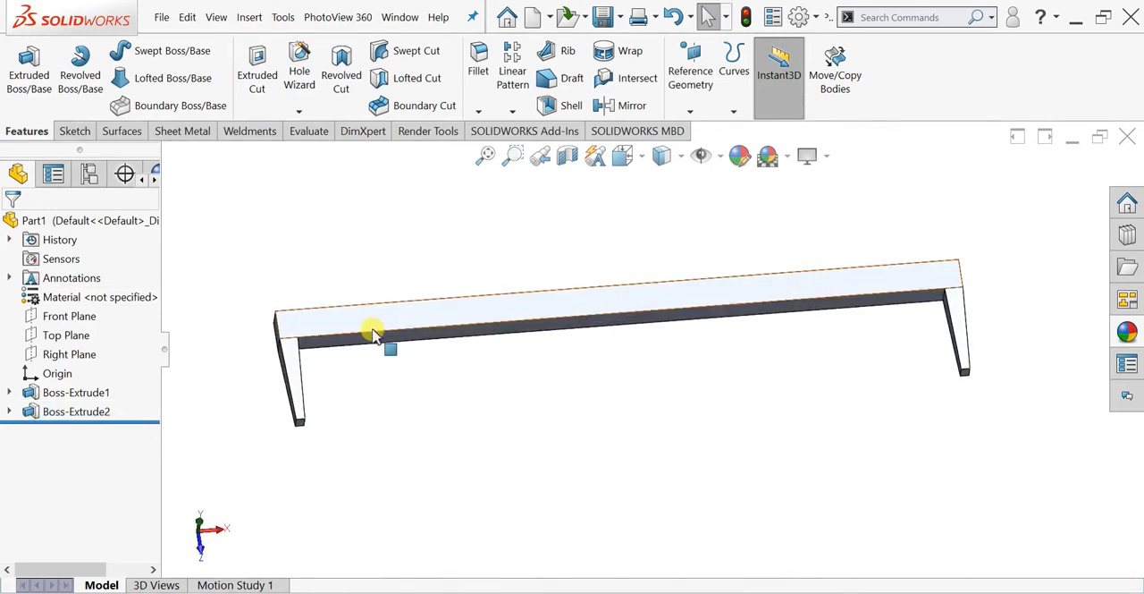
{"action": "key", "text": "ctrl+5"}
{"action": "middle_click_drag", "start_coordinate": [526, 400], "coordinate": [539, 230]}
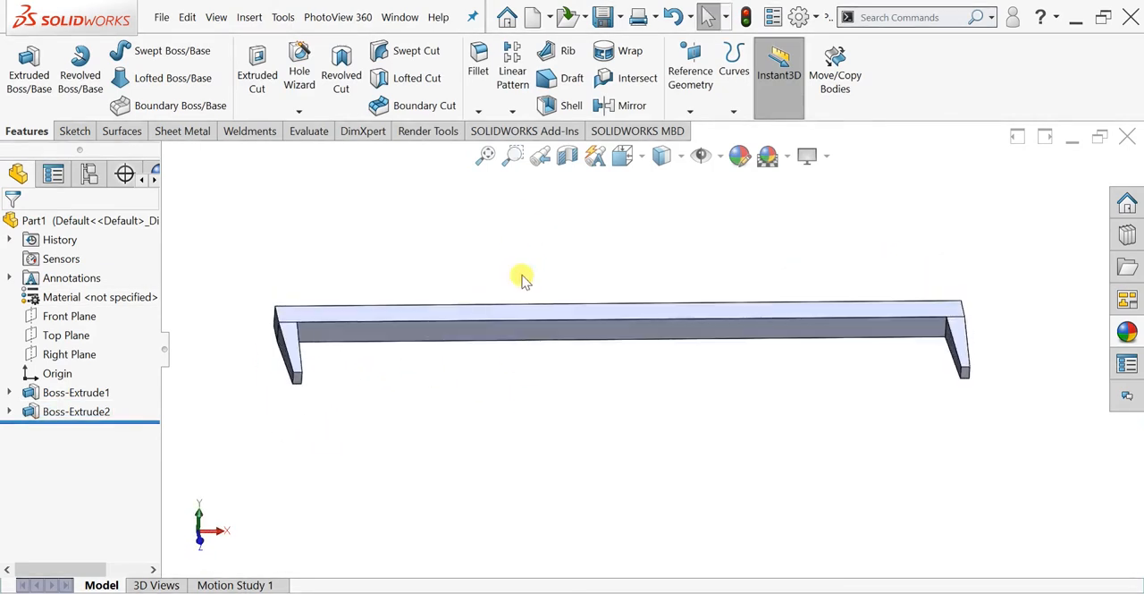
{"action": "scroll", "coordinate": [480, 355], "scroll_direction": "down", "scroll_amount": 5}
{"action": "left_click", "coordinate": [454, 323]}
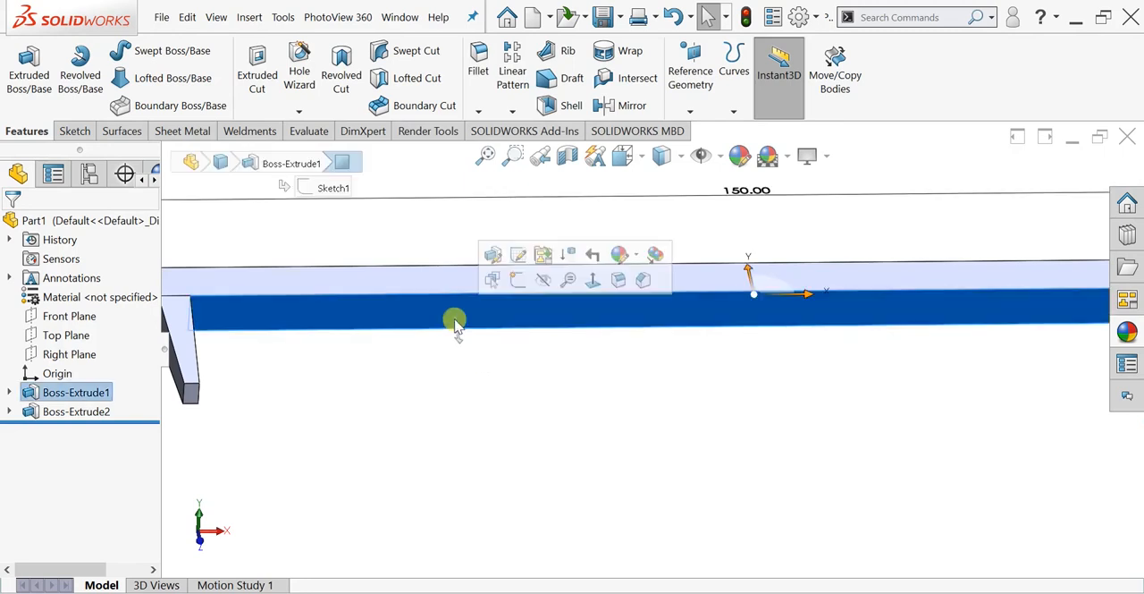
{"action": "left_click", "coordinate": [518, 282]}
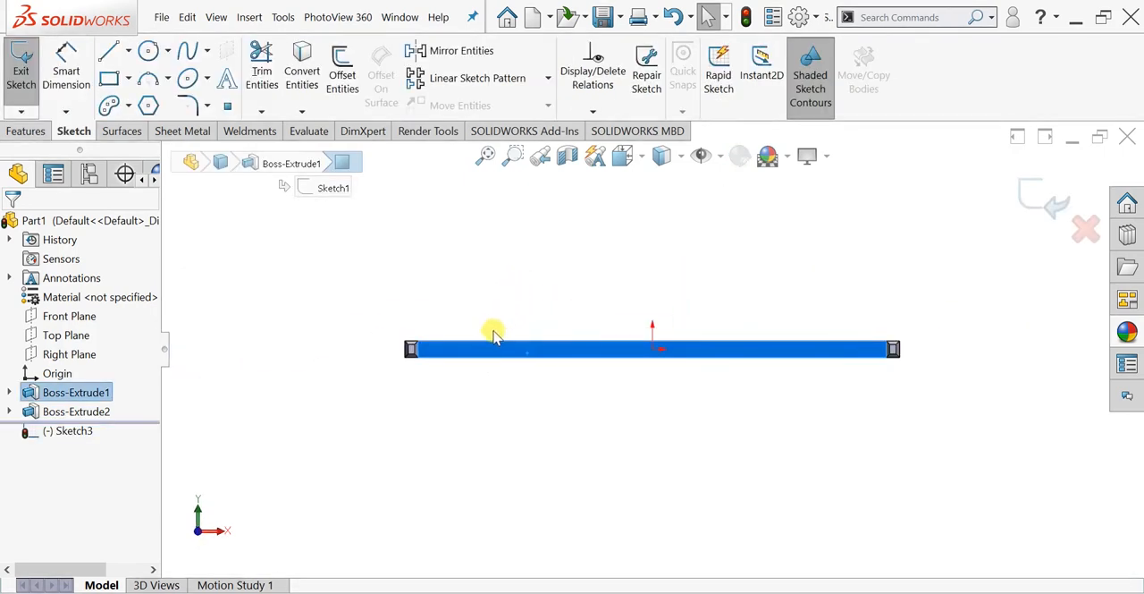
- Sketch a corner rectangle about 1.6 mm wide across the bar face's full height, just inside the left leg
{"action": "scroll", "coordinate": [485, 339], "scroll_direction": "down", "scroll_amount": 4}
{"action": "scroll", "coordinate": [437, 364], "scroll_direction": "down", "scroll_amount": 3}
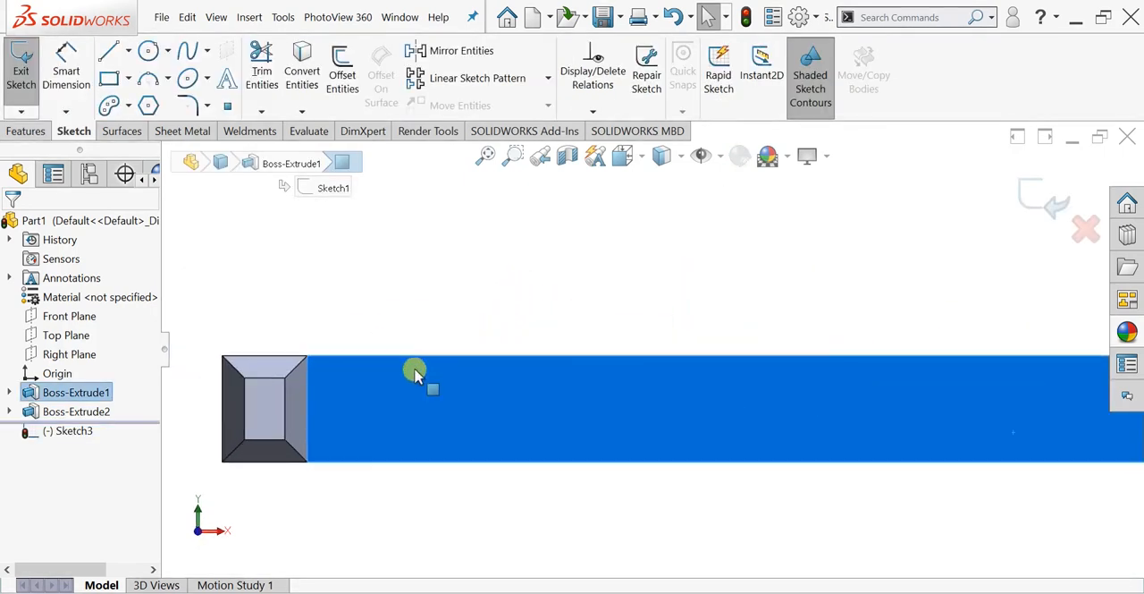
{"action": "left_click", "coordinate": [109, 78]}
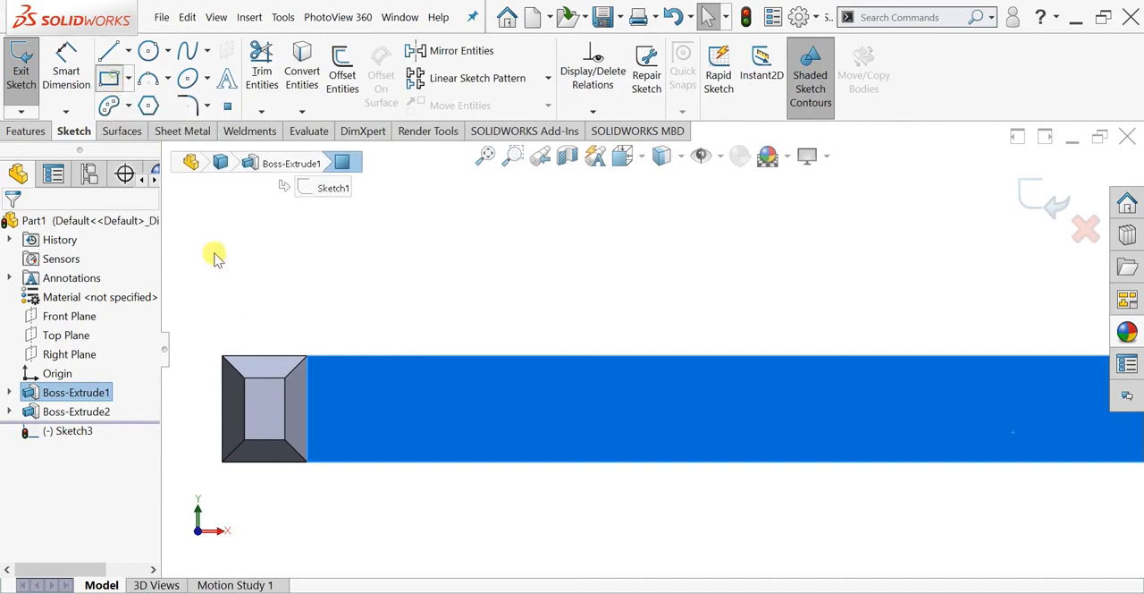
{"action": "left_click", "coordinate": [319, 357]}
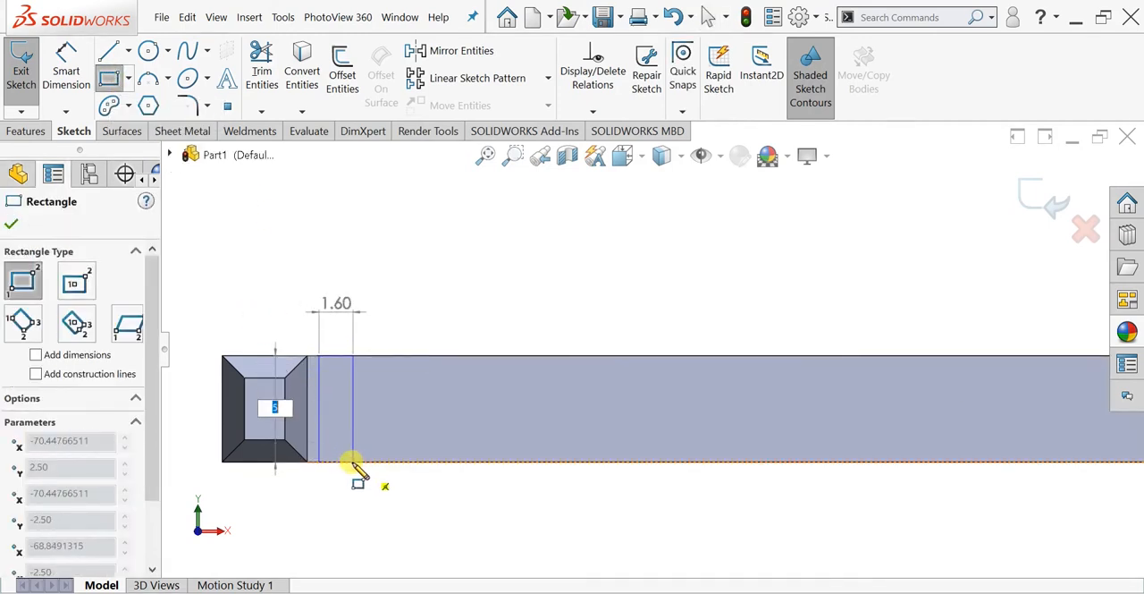
{"action": "left_click", "coordinate": [351, 462]}
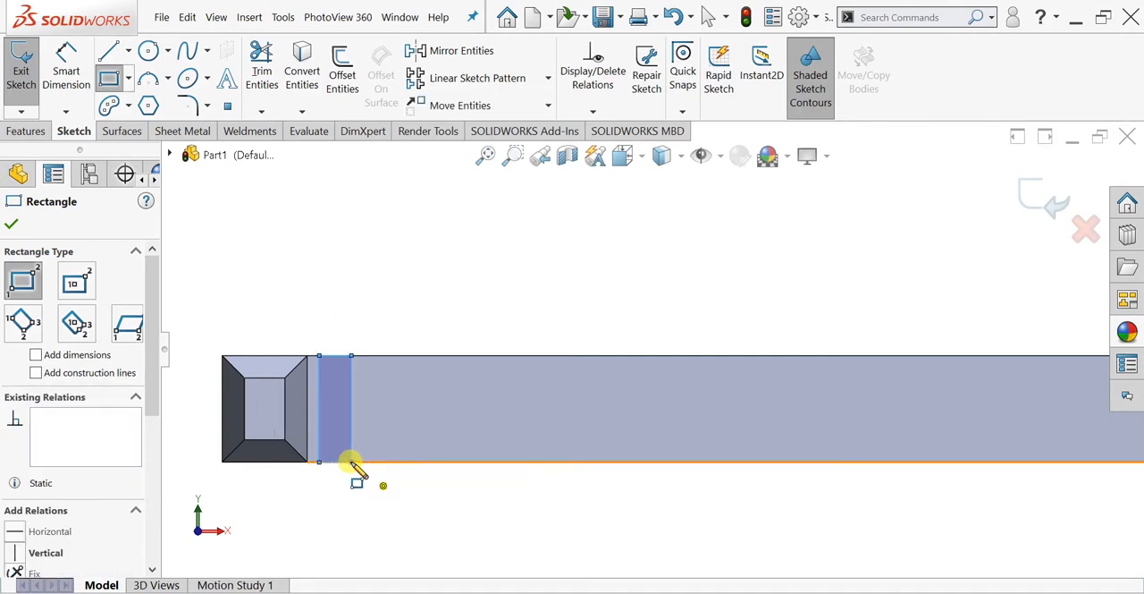
{"action": "key", "text": "Escape"}
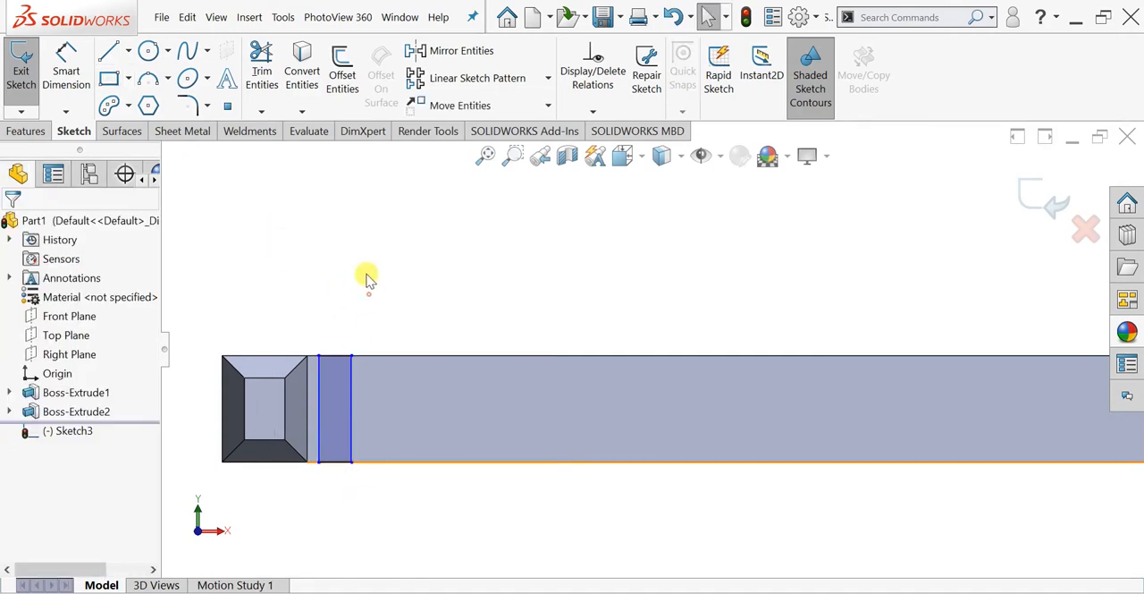
- Set the narrow rectangle's width to 1.5 mm
{"action": "right_click_drag", "start_coordinate": [369, 295], "coordinate": [354, 231]}
{"action": "left_click", "coordinate": [333, 357]}
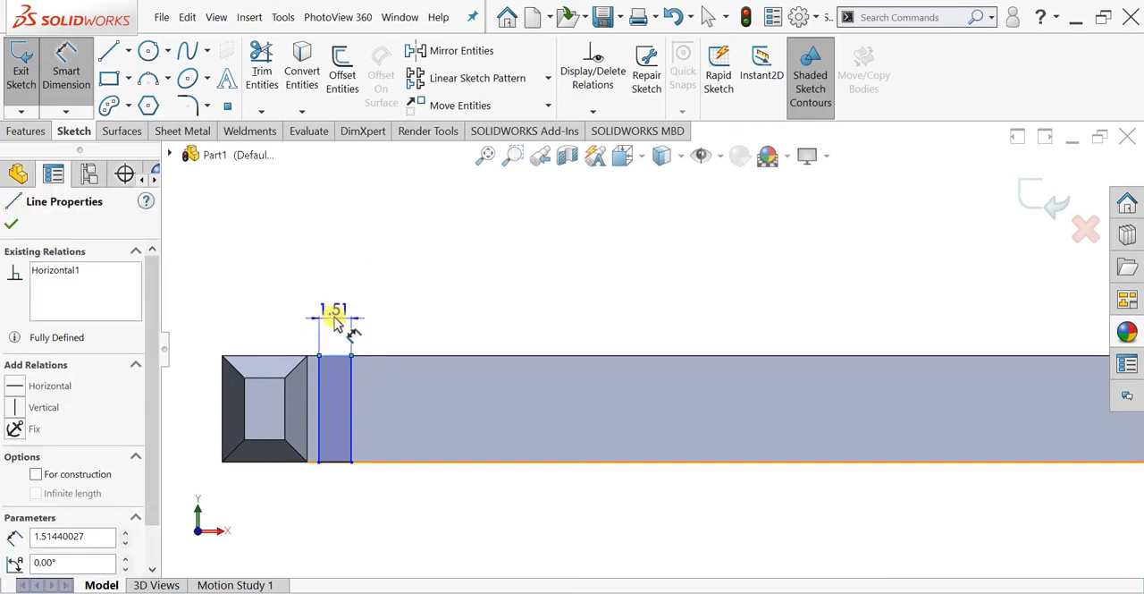
{"action": "left_click", "coordinate": [334, 315]}
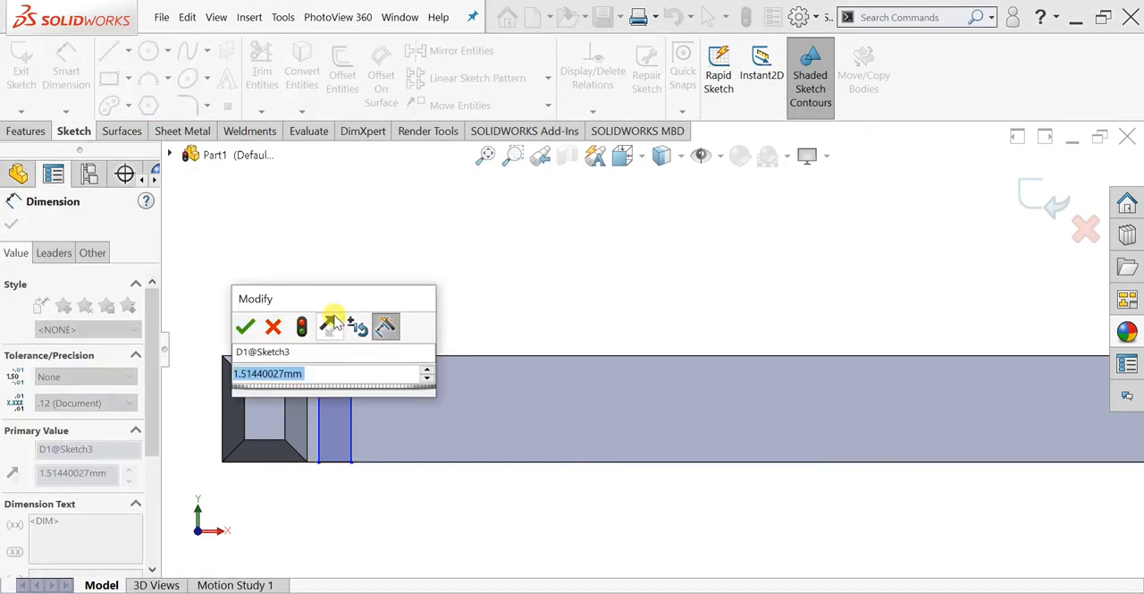
{"action": "type", "text": "1.5"}
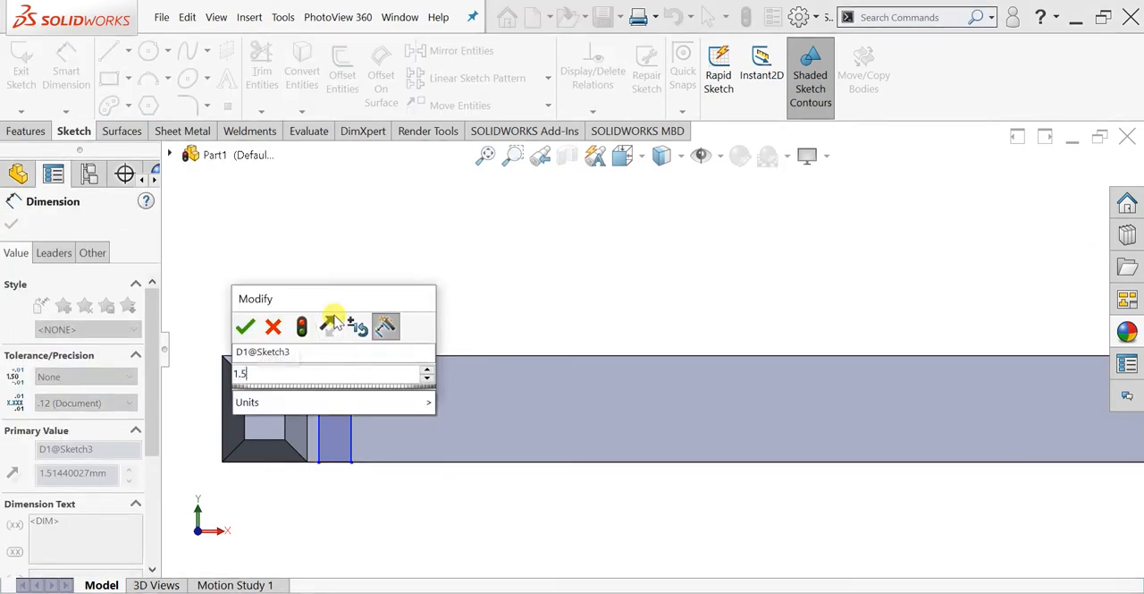
{"action": "key", "text": "Return"}
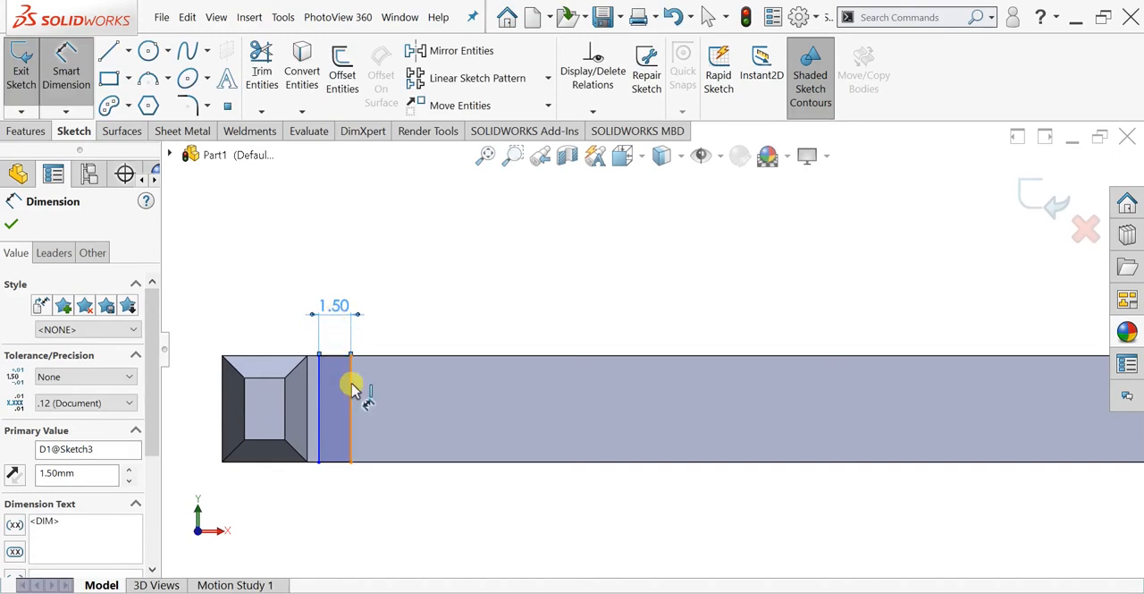
- Dimension the narrow rectangle's height as a driven dimension and finish dimensioning
{"action": "left_click", "coordinate": [352, 389]}
{"action": "left_click", "coordinate": [398, 408]}
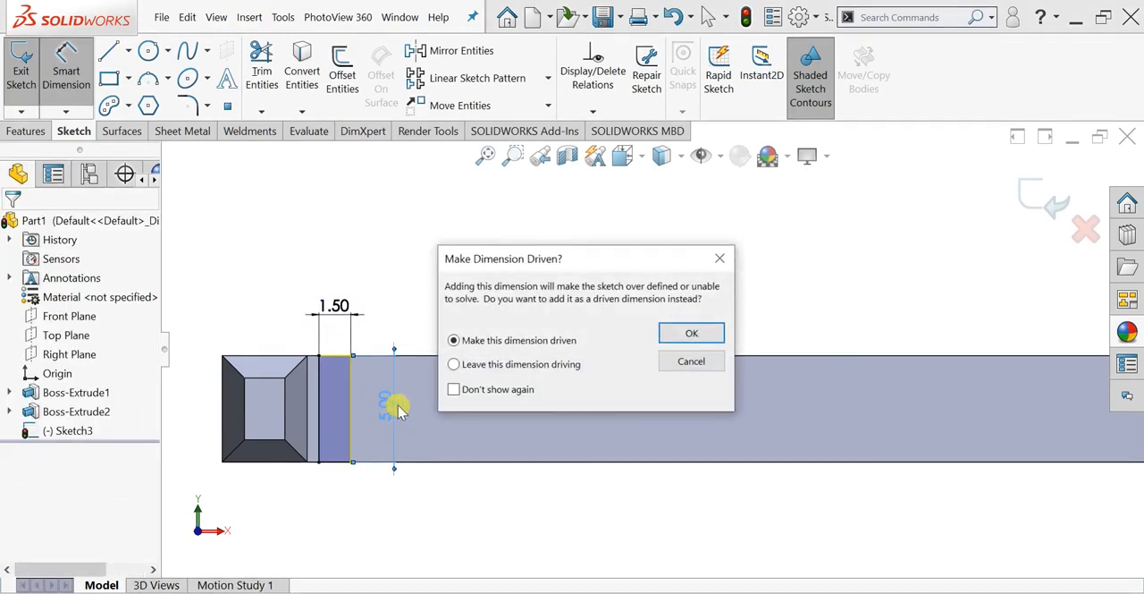
{"action": "left_click", "coordinate": [677, 337]}
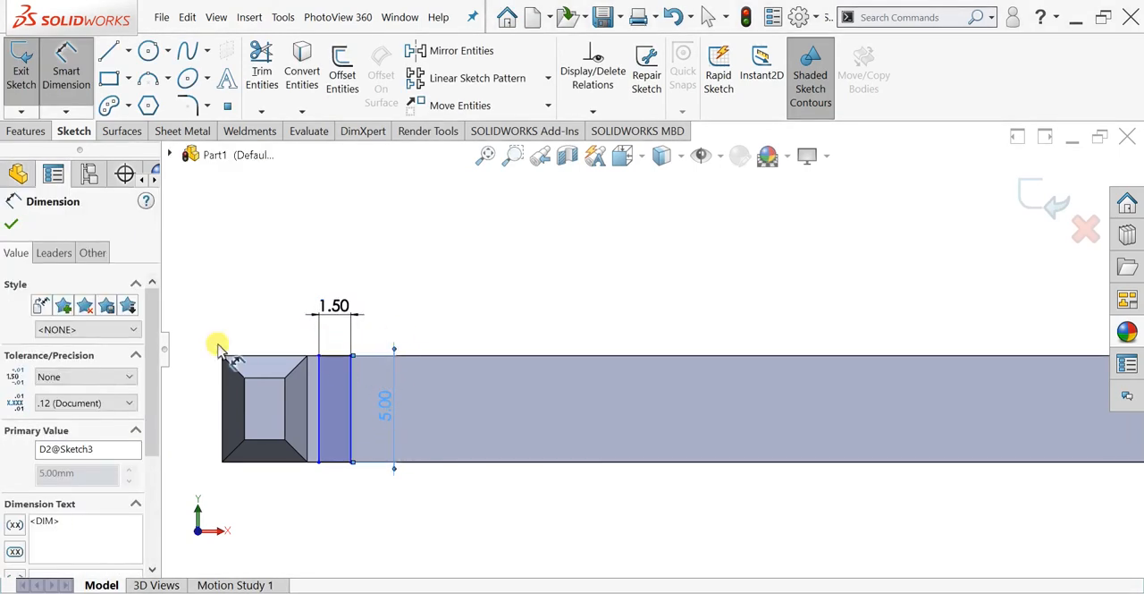
{"action": "left_click", "coordinate": [10, 223]}
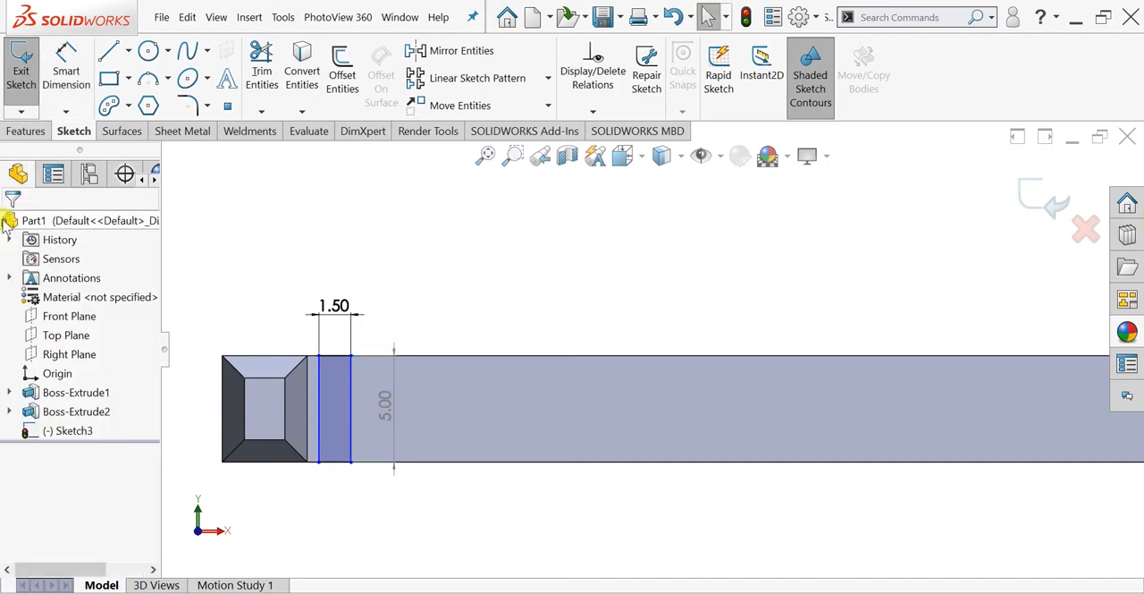
- Start a Blind boss extrude of the narrow rectangle, 20 mm deep with merged result and an inward draft of 1 degree
{"action": "left_click", "coordinate": [25, 132]}
{"action": "left_click", "coordinate": [20, 77]}
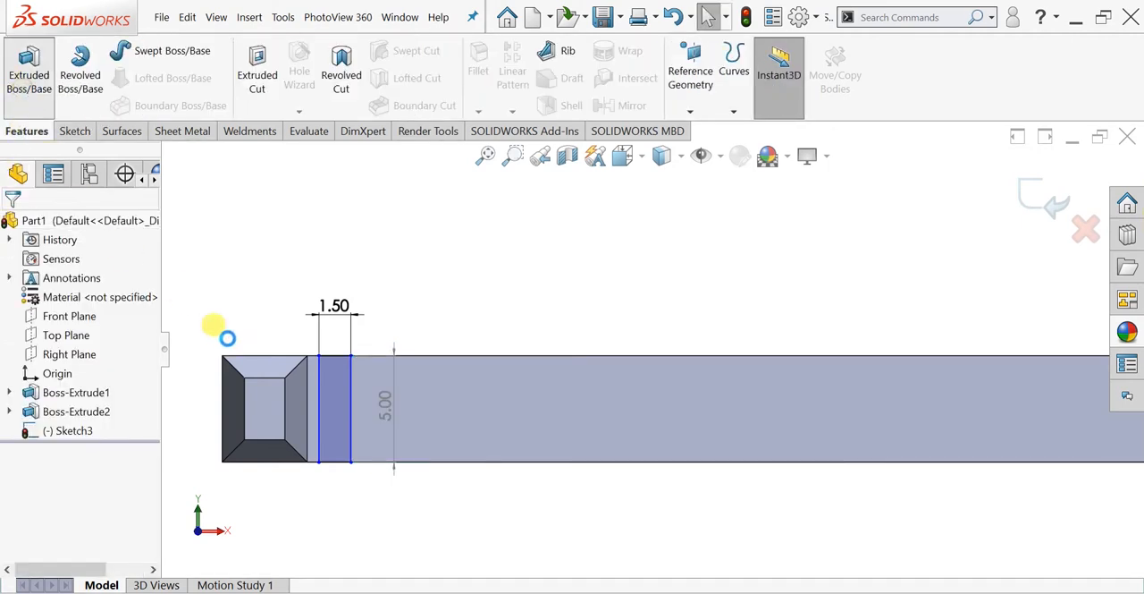
{"action": "middle_click_drag", "start_coordinate": [396, 409], "coordinate": [470, 582]}
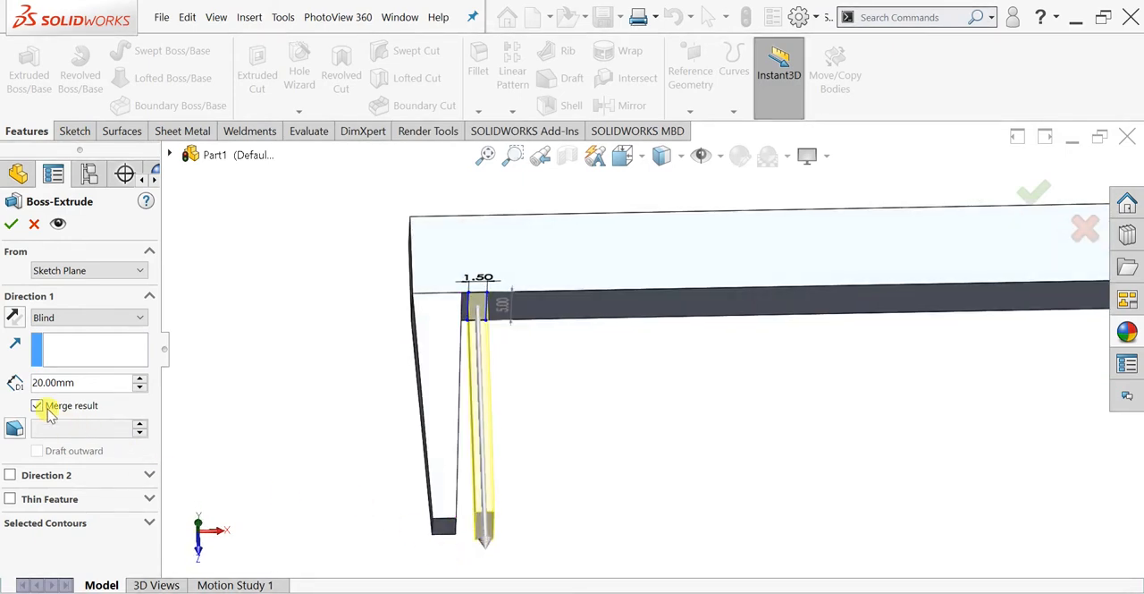
{"action": "left_click", "coordinate": [19, 429]}
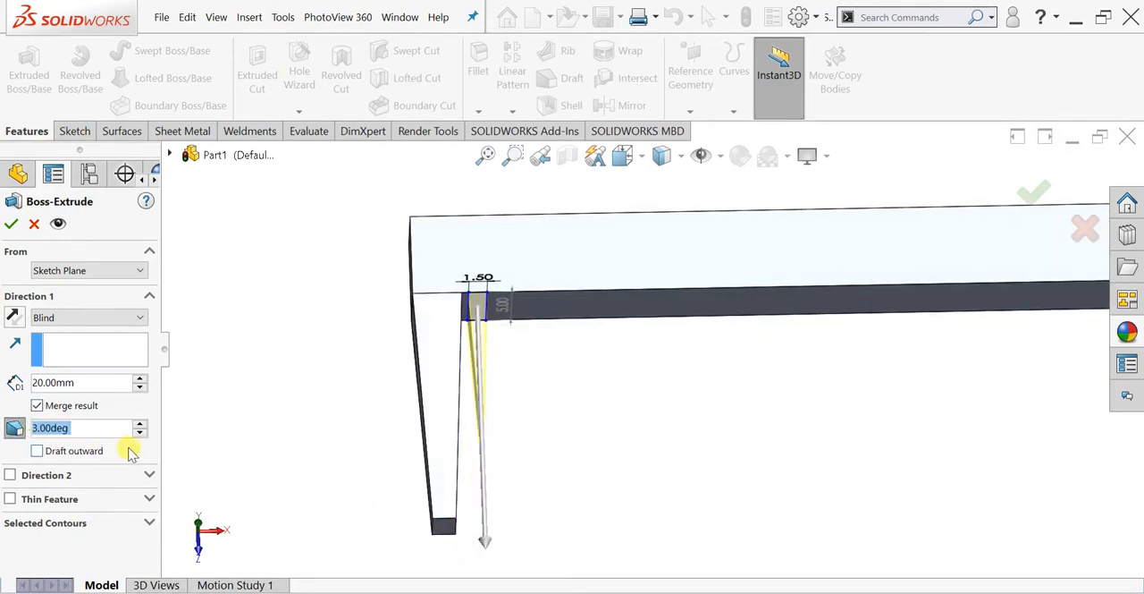
{"action": "right_click", "coordinate": [40, 436]}
{"action": "mouse_move", "coordinate": [63, 447]}
{"action": "key", "text": "BackSpace"}
{"action": "type", "text": "1"}
{"action": "key", "text": "Return"}
- Try a draft angle of 0.5 degrees on the narrow leg's extrusion
{"action": "middle_click_drag", "start_coordinate": [510, 409], "coordinate": [544, 435]}
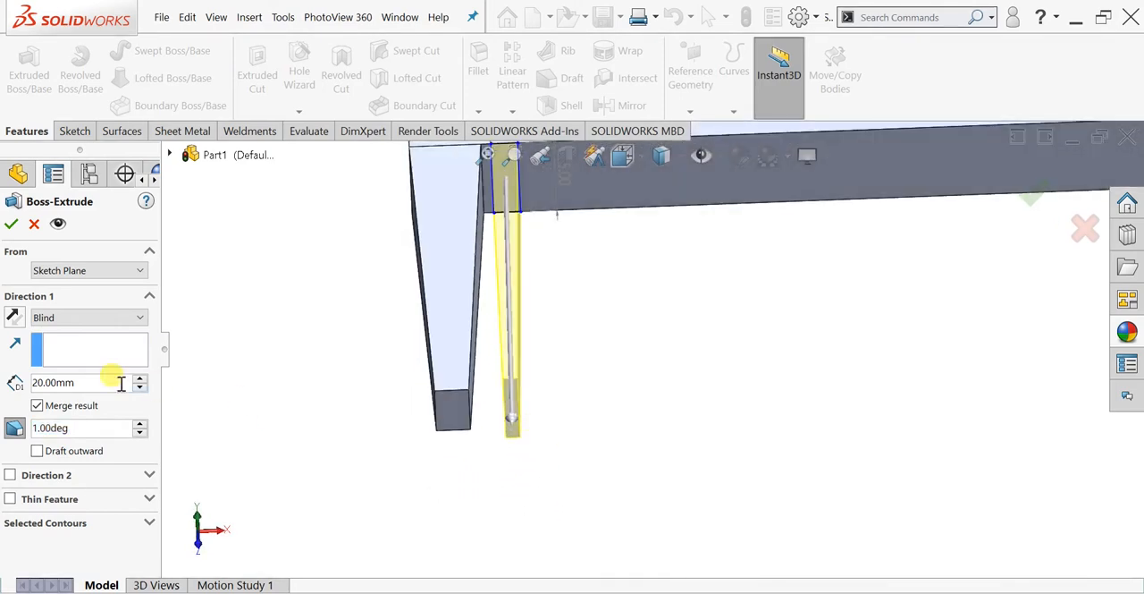
{"action": "left_click", "coordinate": [38, 433]}
{"action": "key", "text": "BackSpace"}
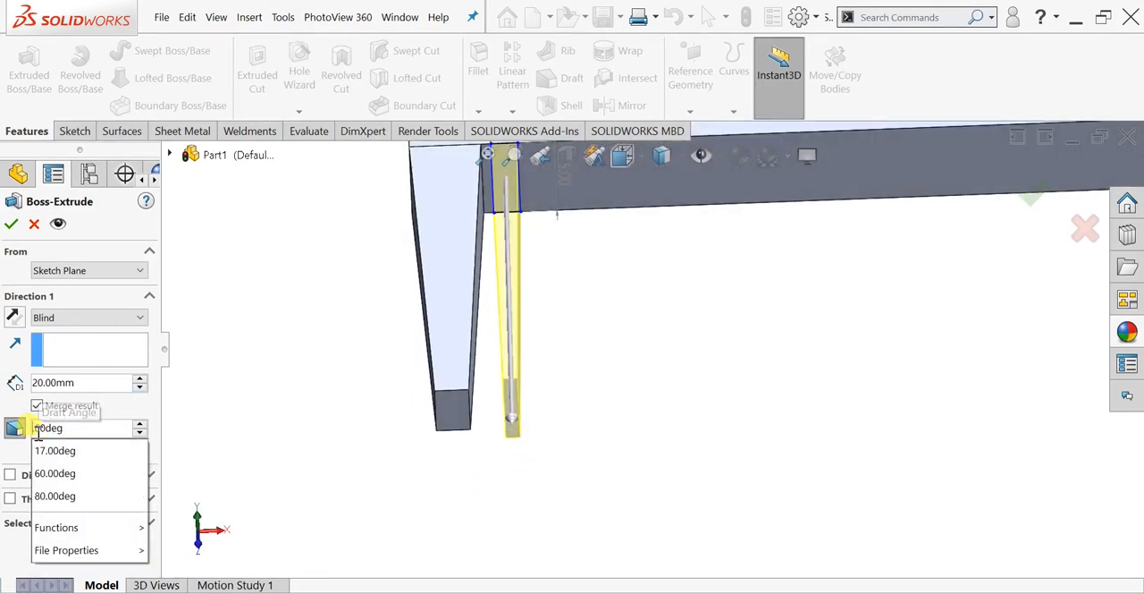
{"action": "type", "text": "5"}
{"action": "key", "text": "Return"}
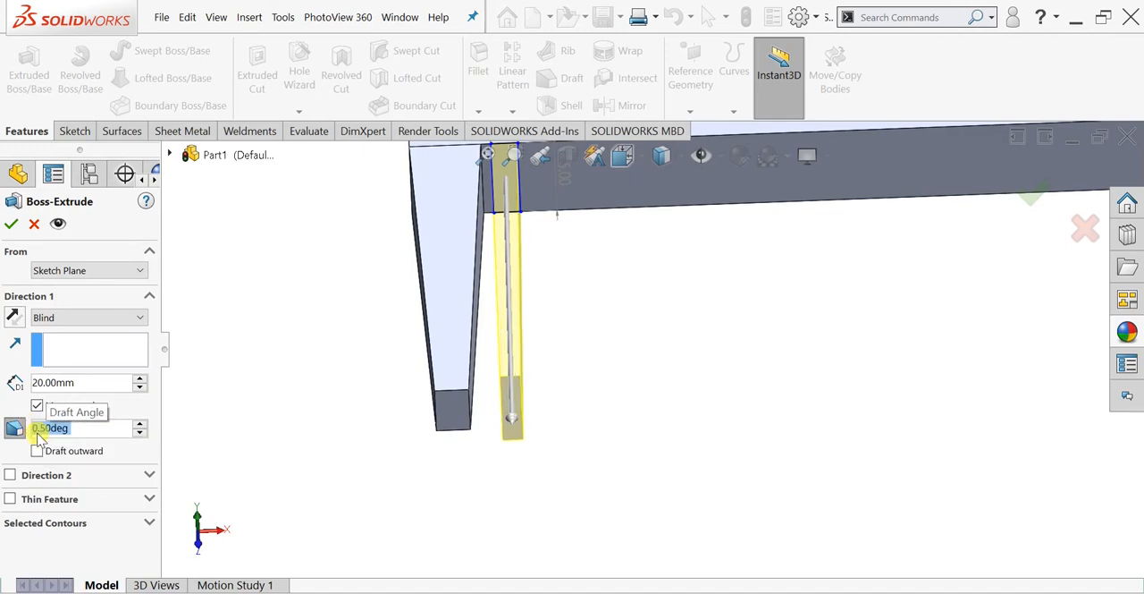
{"action": "middle_click_drag", "start_coordinate": [419, 280], "coordinate": [456, 333]}
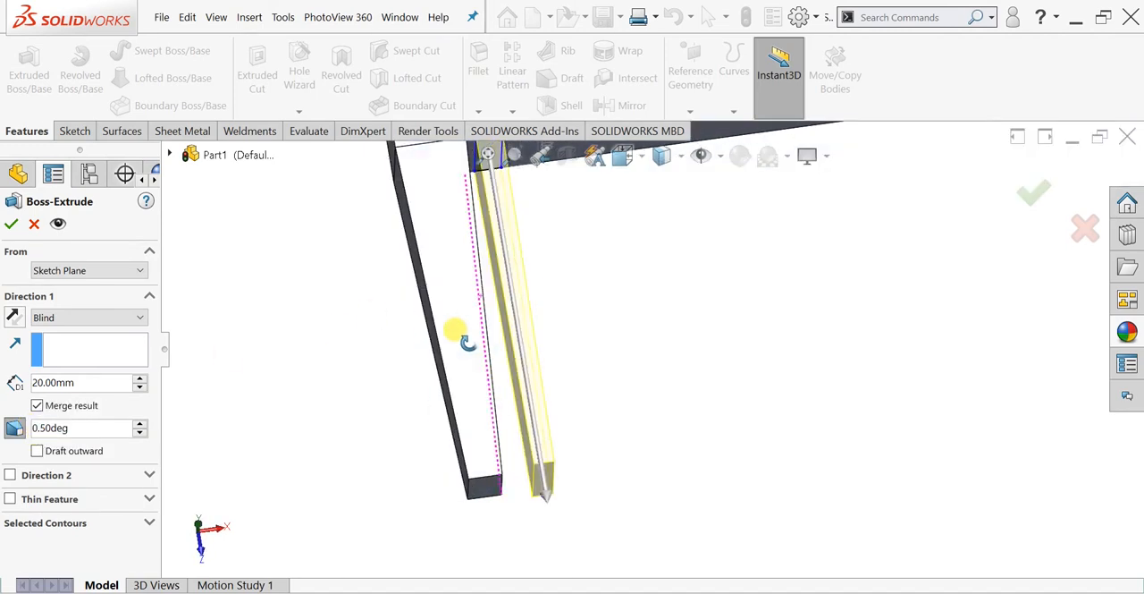
- Set the draft angle of the narrow leg's extrusion to 1 degree
{"action": "left_click", "coordinate": [41, 430]}
{"action": "key", "text": "BackSpace"}
{"action": "key", "text": "BackSpace"}
{"action": "key", "text": "BackSpace"}
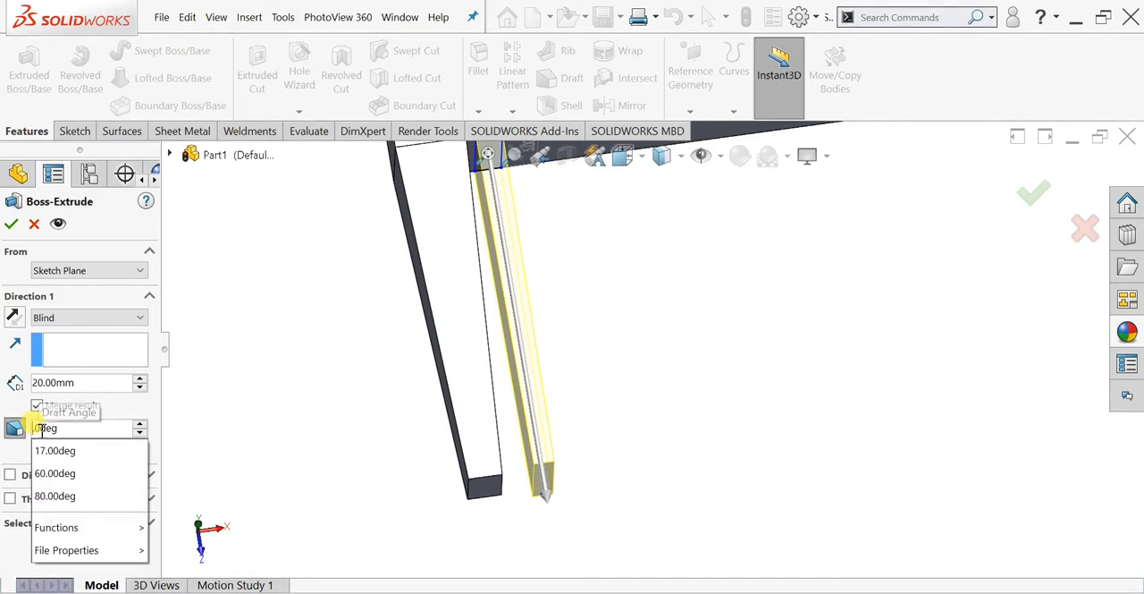
{"action": "type", "text": "1"}
{"action": "key", "text": "Return"}
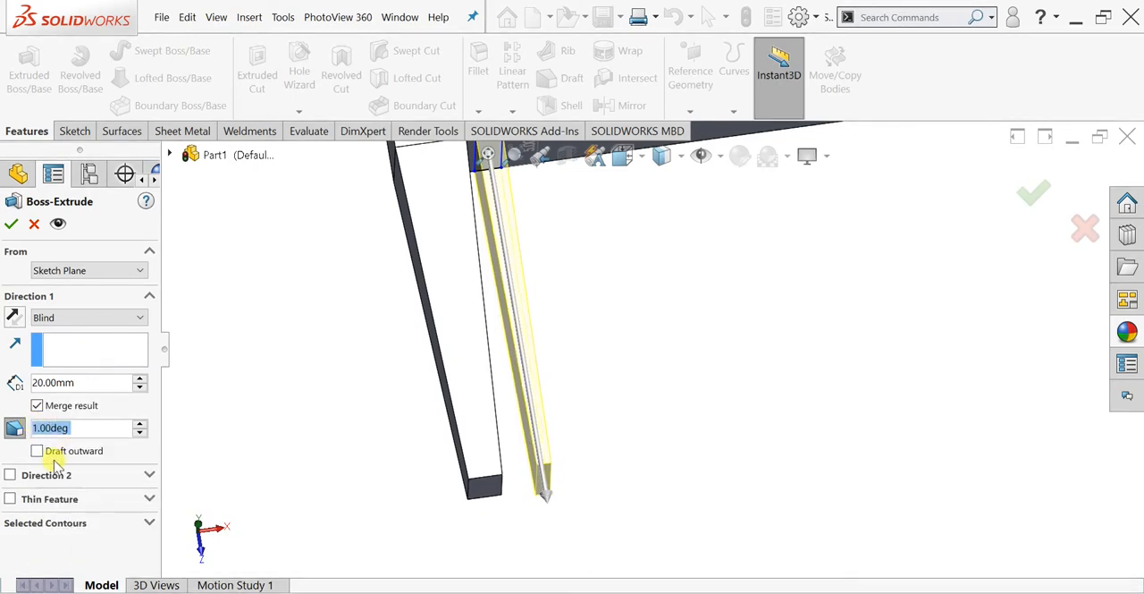
- Try drafting the narrow leg outward, inspect its root and tip, and switch the draft back to inward
{"action": "left_click", "coordinate": [38, 452]}
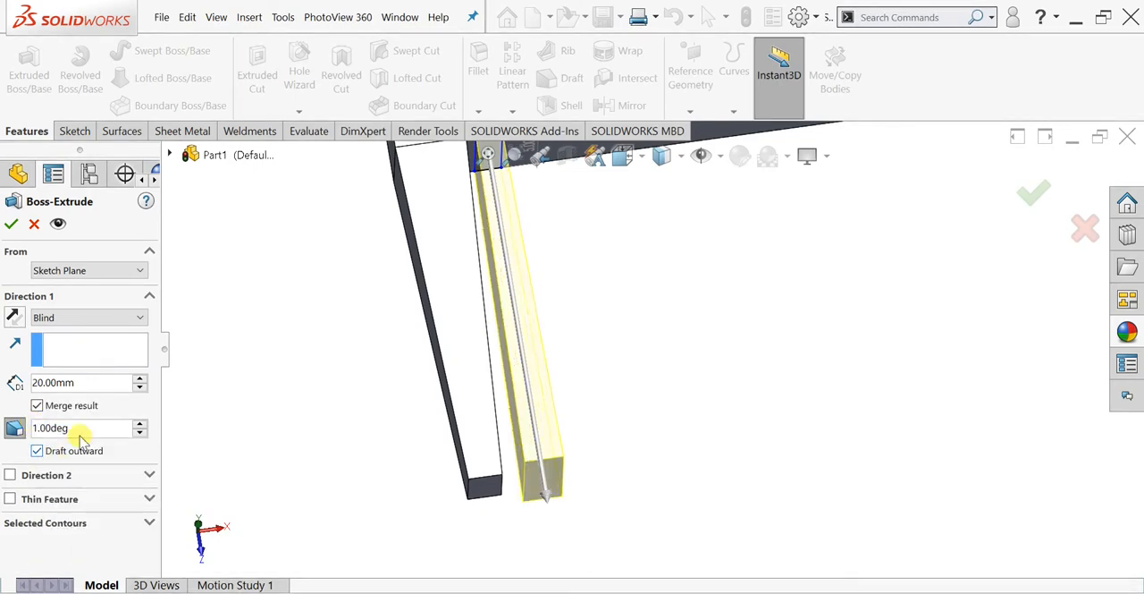
{"action": "scroll", "coordinate": [524, 247], "scroll_direction": "up", "scroll_amount": 3}
{"action": "scroll", "coordinate": [588, 256], "scroll_direction": "down", "scroll_amount": 6}
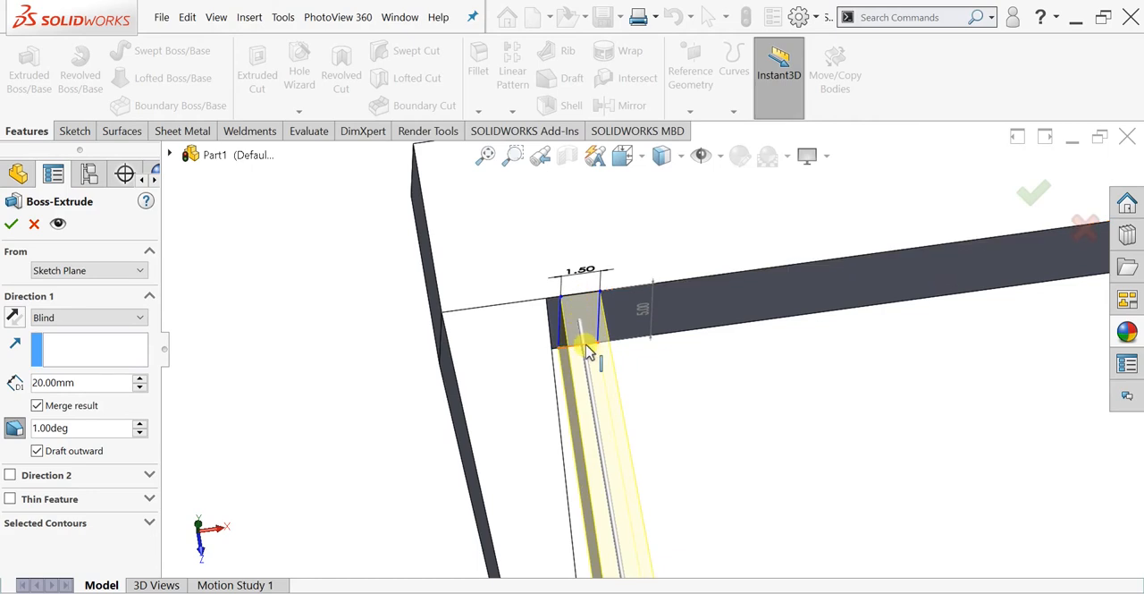
{"action": "middle_click_drag", "start_coordinate": [592, 356], "coordinate": [585, 400]}
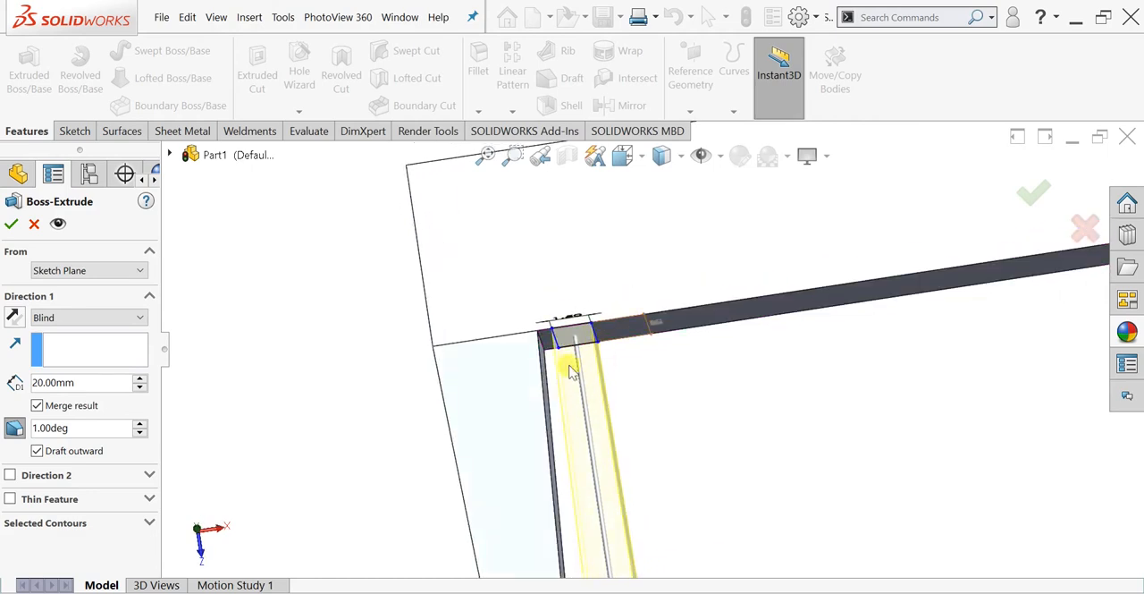
{"action": "scroll", "coordinate": [592, 401], "scroll_direction": "up", "scroll_amount": 3}
{"action": "scroll", "coordinate": [646, 447], "scroll_direction": "down", "scroll_amount": 2}
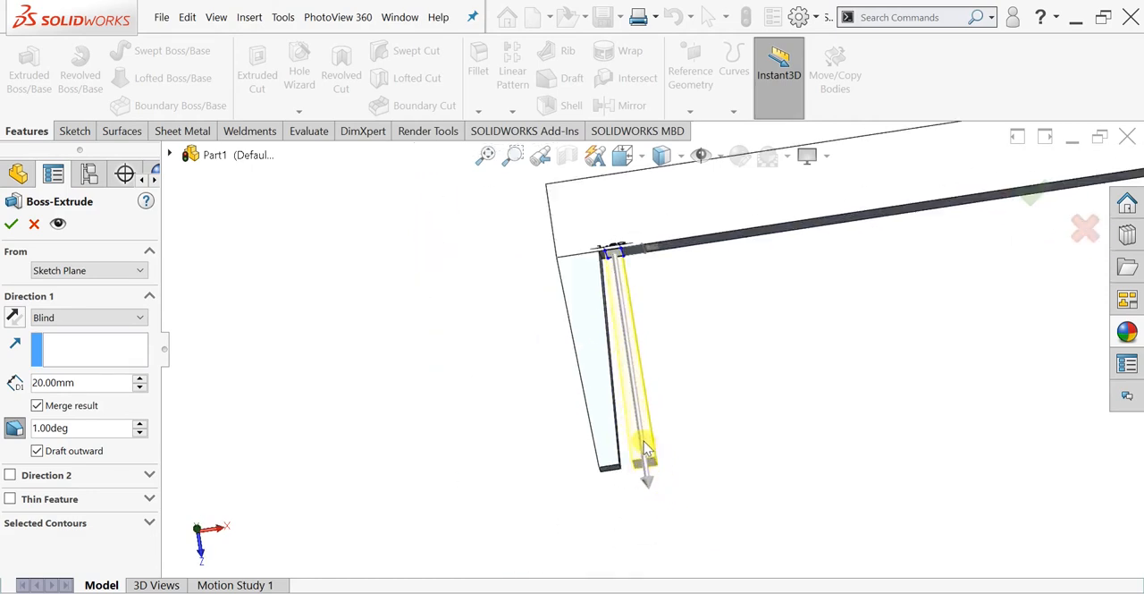
{"action": "scroll", "coordinate": [646, 447], "scroll_direction": "down", "scroll_amount": 2}
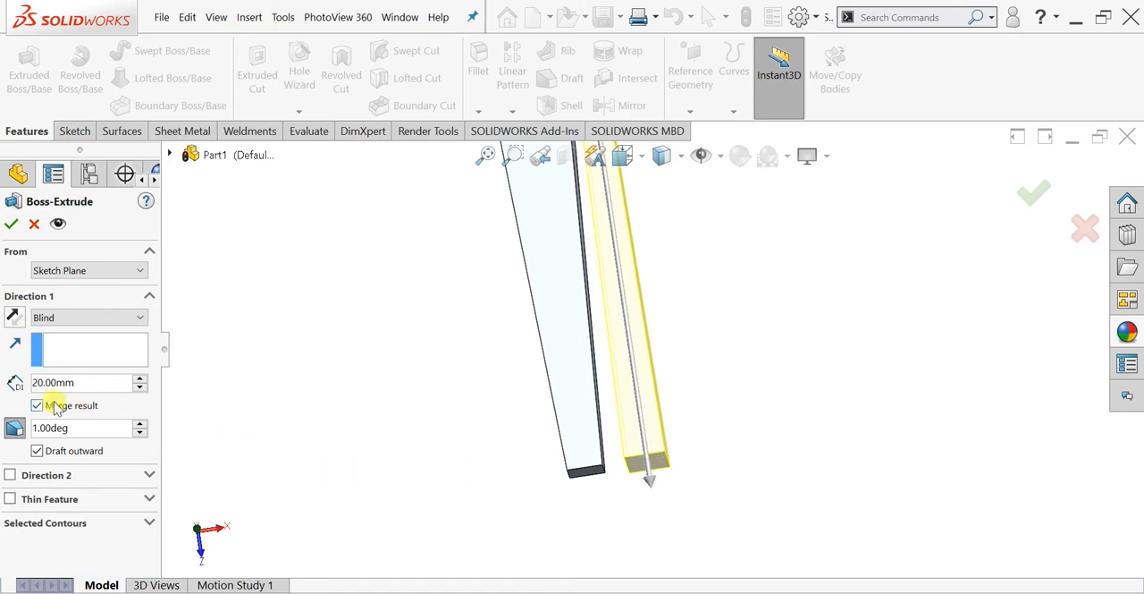
{"action": "left_click", "coordinate": [38, 451]}
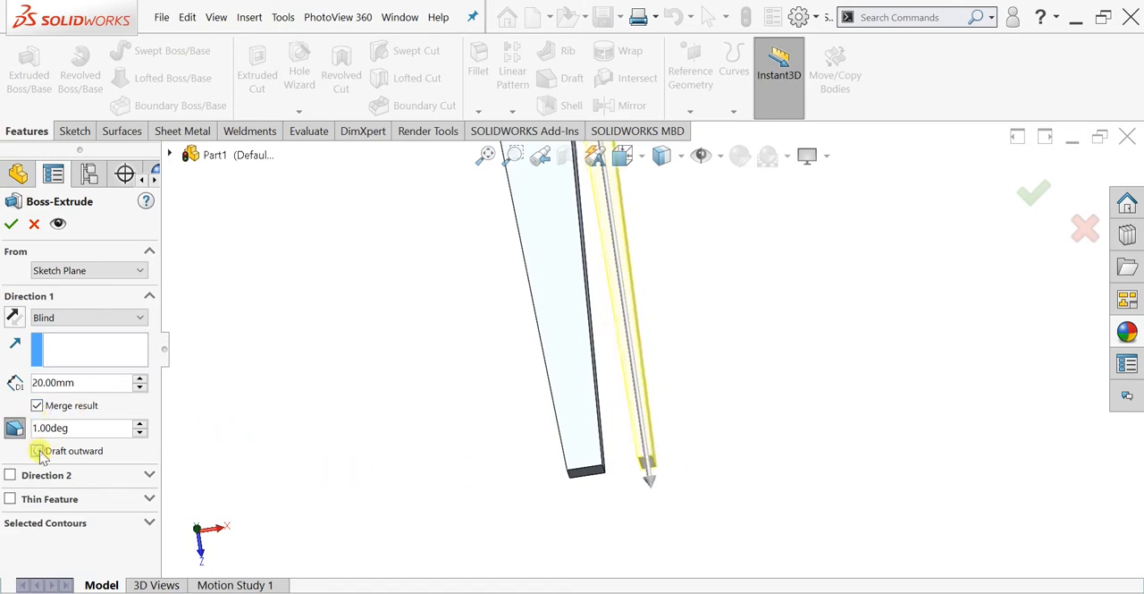
- Complete the boss extrude of the narrow leg and check it against the whole part
{"action": "middle_click_drag", "start_coordinate": [762, 426], "coordinate": [901, 299]}
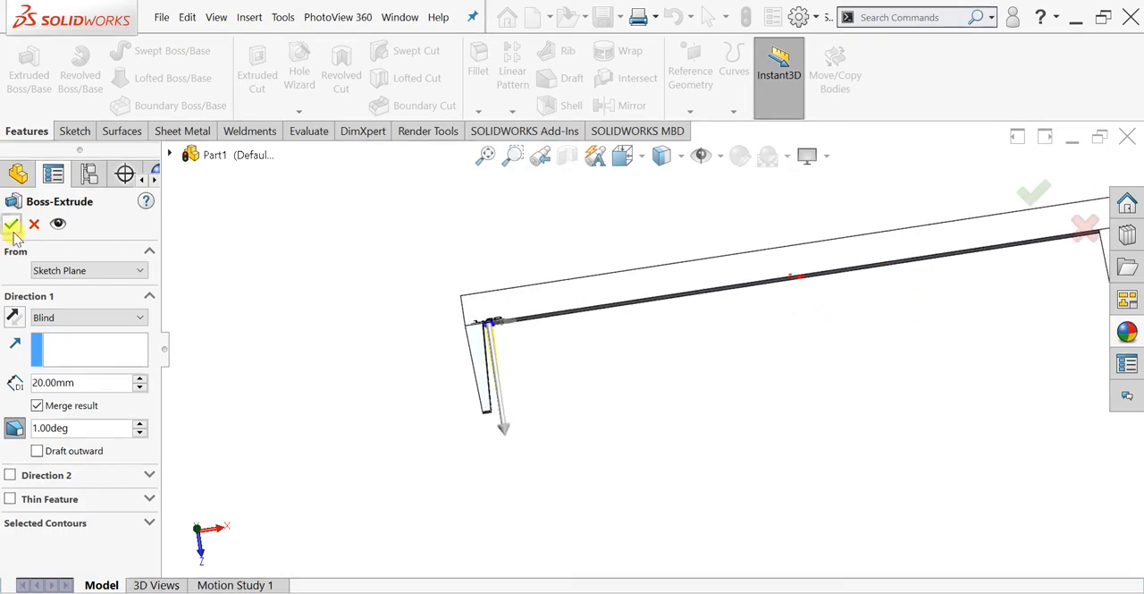
{"action": "left_click", "coordinate": [363, 307]}
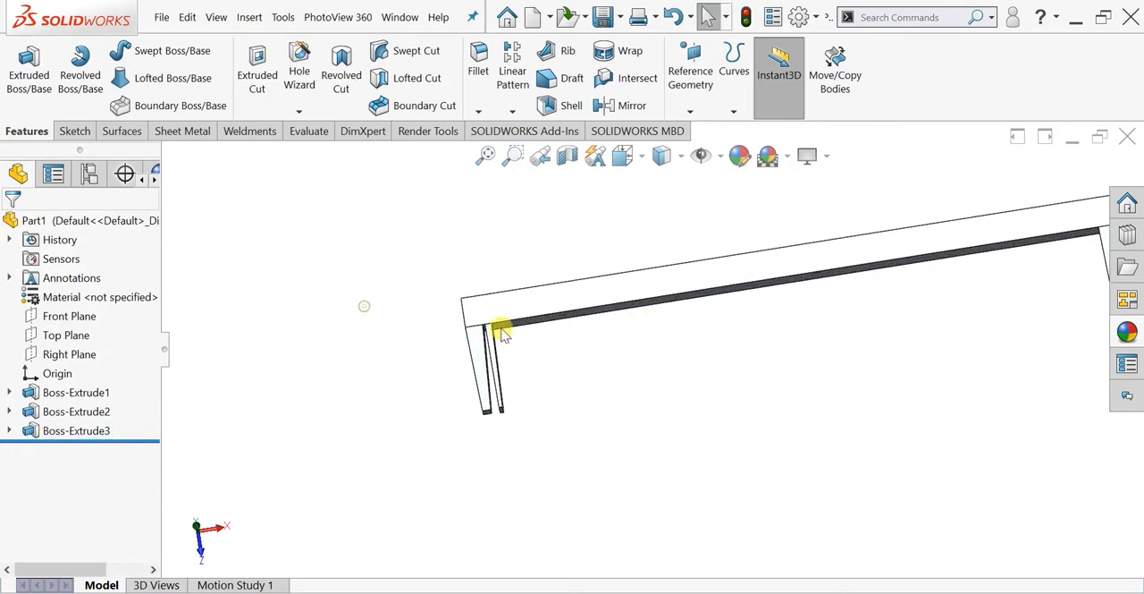
{"action": "scroll", "coordinate": [536, 344], "scroll_direction": "down", "scroll_amount": 3}
{"action": "scroll", "coordinate": [528, 388], "scroll_direction": "up", "scroll_amount": 5}
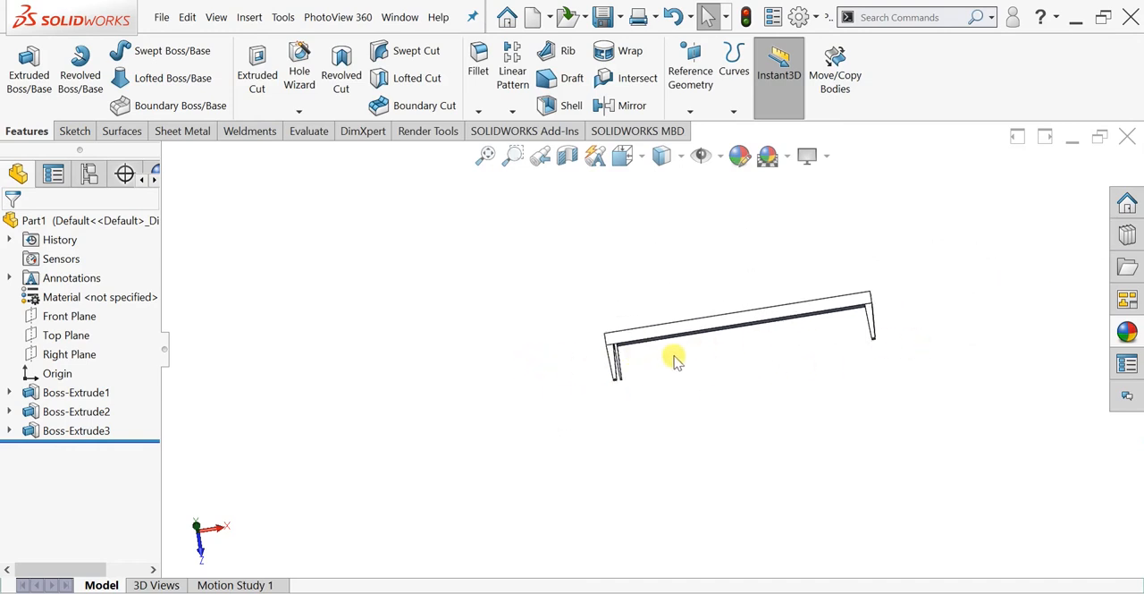
{"action": "scroll", "coordinate": [802, 340], "scroll_direction": "down", "scroll_amount": 4}
{"action": "scroll", "coordinate": [661, 336], "scroll_direction": "up", "scroll_amount": 3}
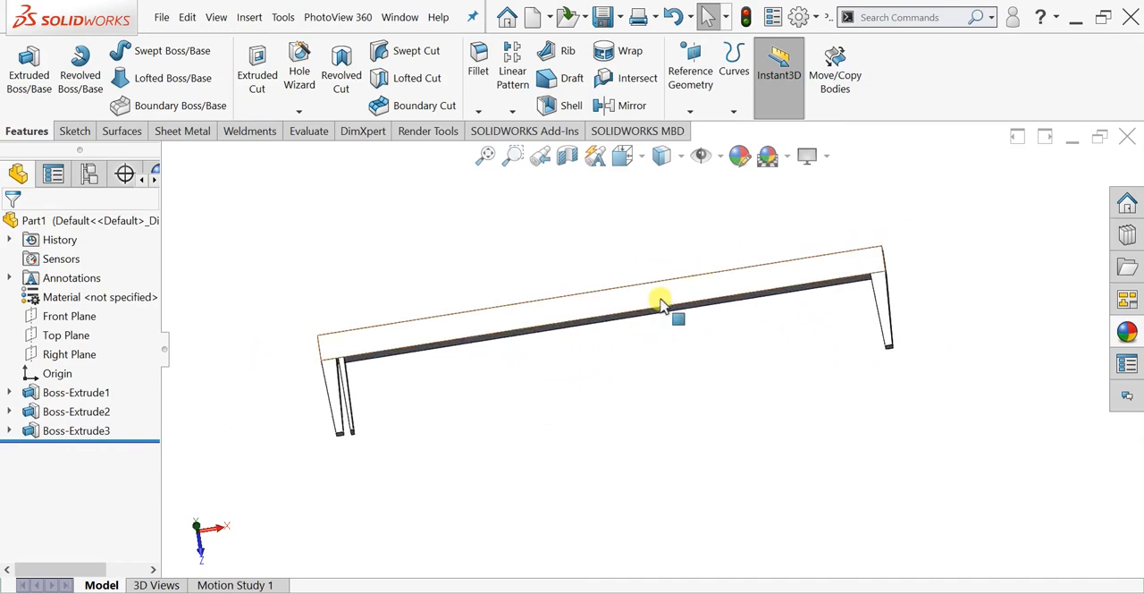
- Apply a yellow Medium Gloss plastic appearance to the whole part
{"action": "left_click", "coordinate": [659, 304]}
{"action": "left_click", "coordinate": [1127, 332]}
{"action": "left_click", "coordinate": [805, 403]}
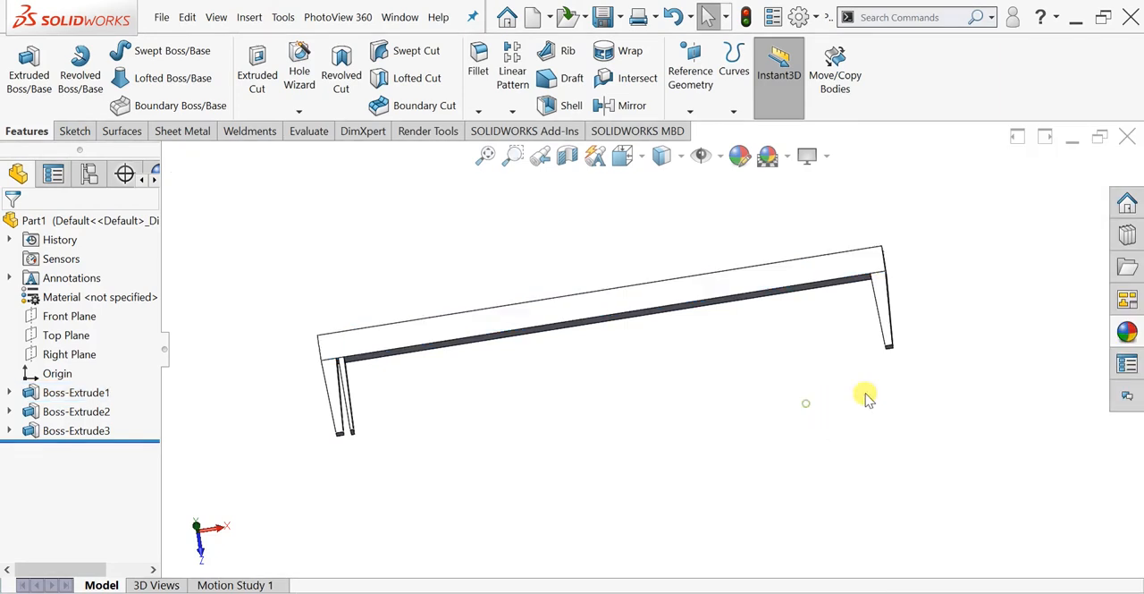
{"action": "left_click", "coordinate": [1126, 331]}
{"action": "left_click", "coordinate": [912, 191]}
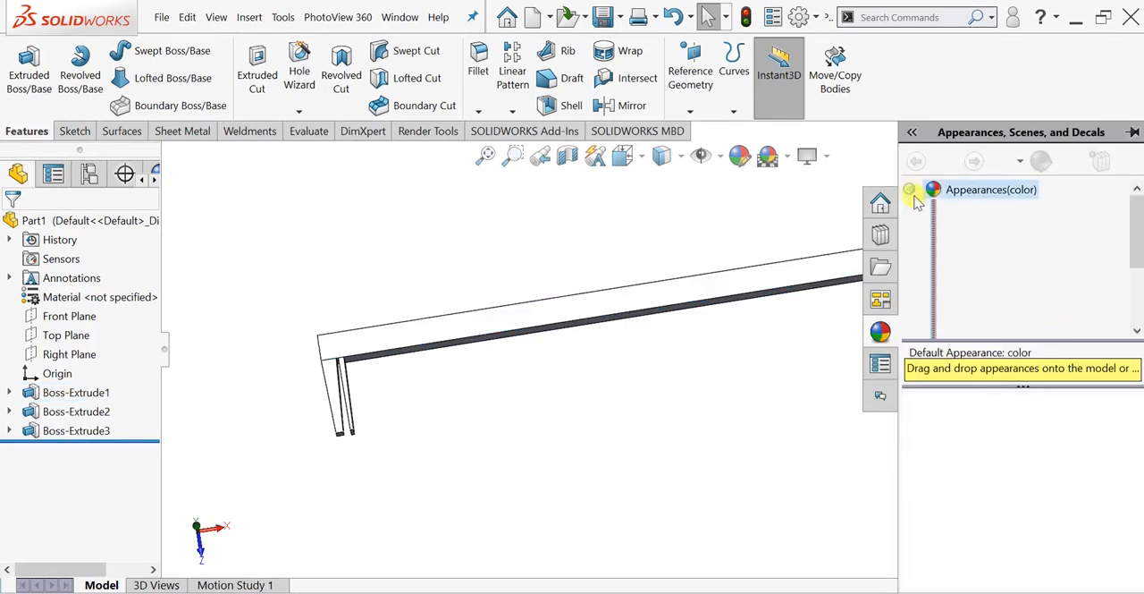
{"action": "left_click", "coordinate": [933, 211]}
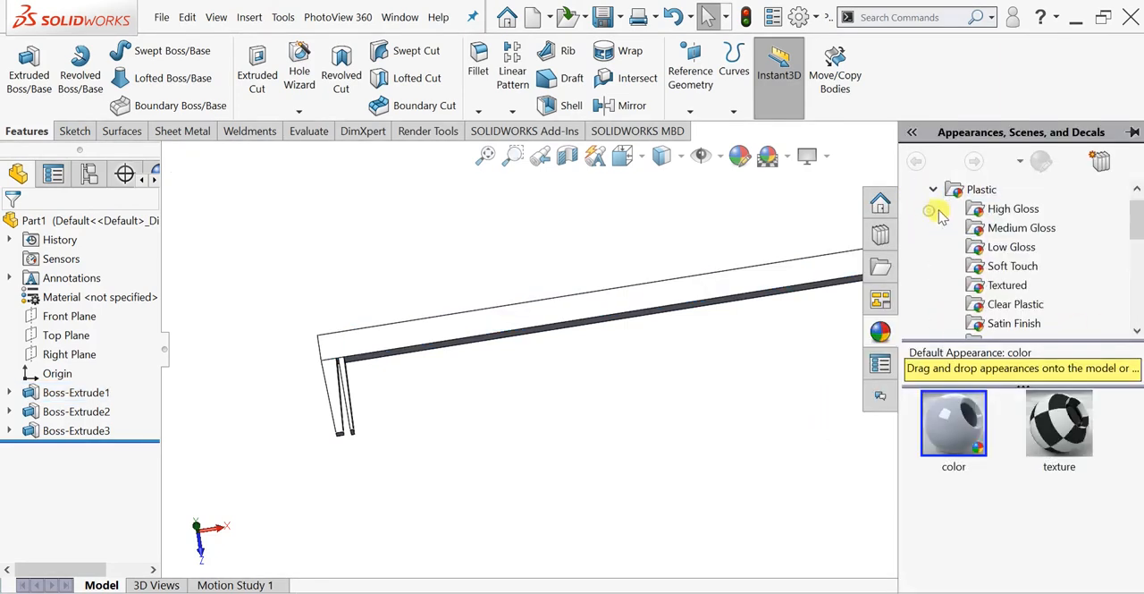
{"action": "left_click", "coordinate": [998, 230]}
{"action": "scroll", "coordinate": [1006, 447], "scroll_direction": "down", "scroll_amount": 5}
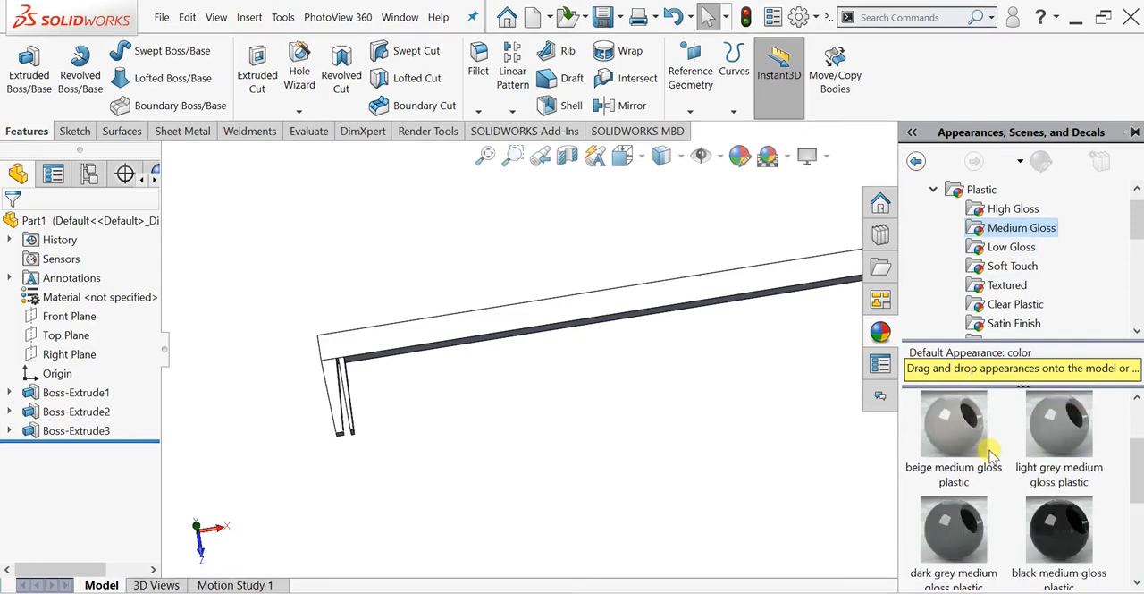
{"action": "left_click_drag", "start_coordinate": [1059, 527], "coordinate": [740, 272]}
{"action": "scroll", "coordinate": [573, 371], "scroll_direction": "down", "scroll_amount": 3}
{"action": "scroll", "coordinate": [528, 357], "scroll_direction": "up", "scroll_amount": 5}
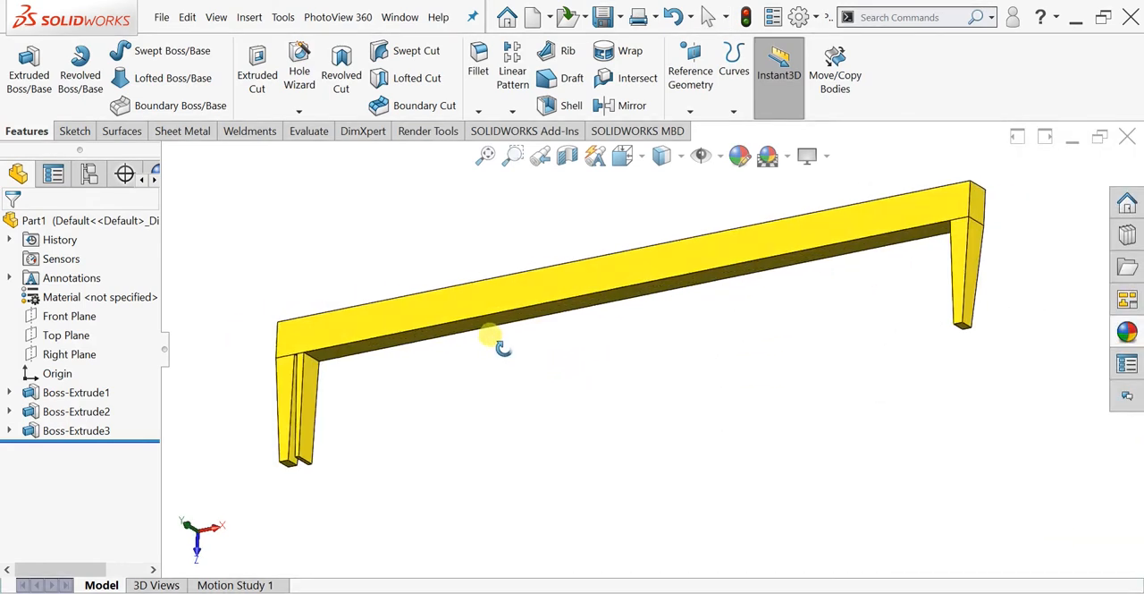
- Start a fillet on one short edge at the narrow inner leg's tip with a 1 mm radius
{"action": "middle_click_drag", "start_coordinate": [466, 382], "coordinate": [484, 269]}
{"action": "scroll", "coordinate": [426, 362], "scroll_direction": "down", "scroll_amount": 3}
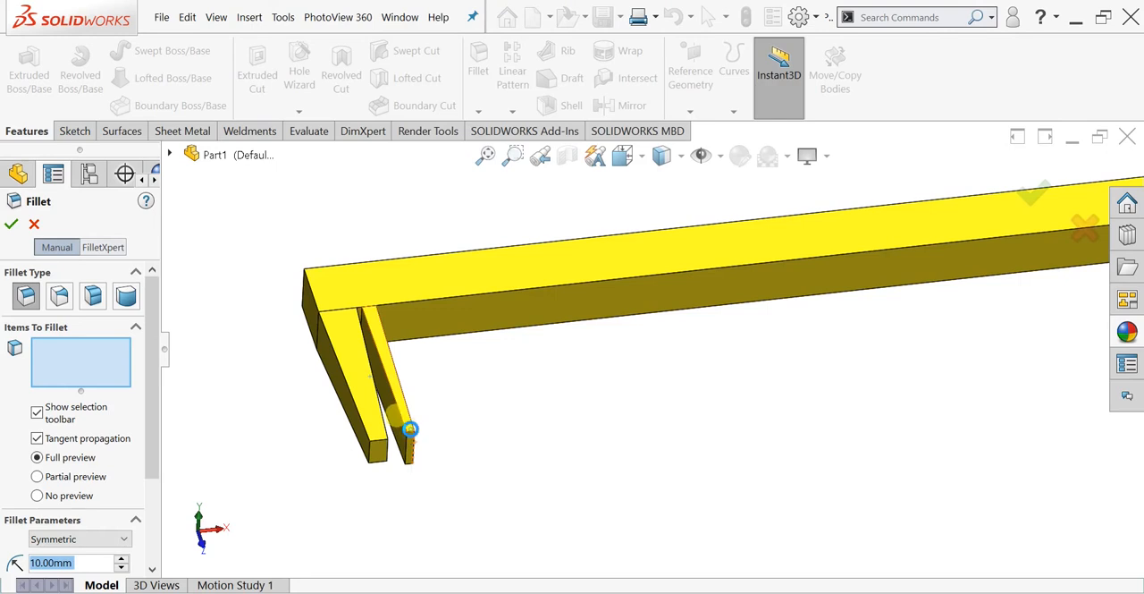
{"action": "left_click", "coordinate": [413, 432]}
{"action": "left_click", "coordinate": [413, 435]}
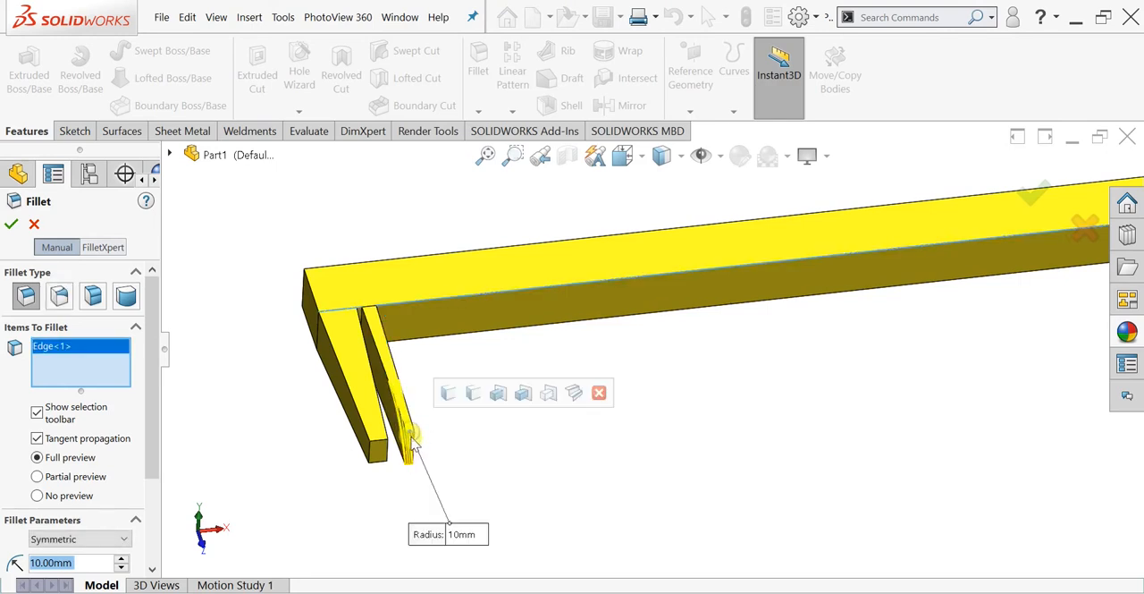
{"action": "scroll", "coordinate": [413, 442], "scroll_direction": "down", "scroll_amount": 4}
{"action": "middle_click_drag", "start_coordinate": [427, 439], "coordinate": [429, 424]}
{"action": "scroll", "coordinate": [440, 435], "scroll_direction": "up", "scroll_amount": 2}
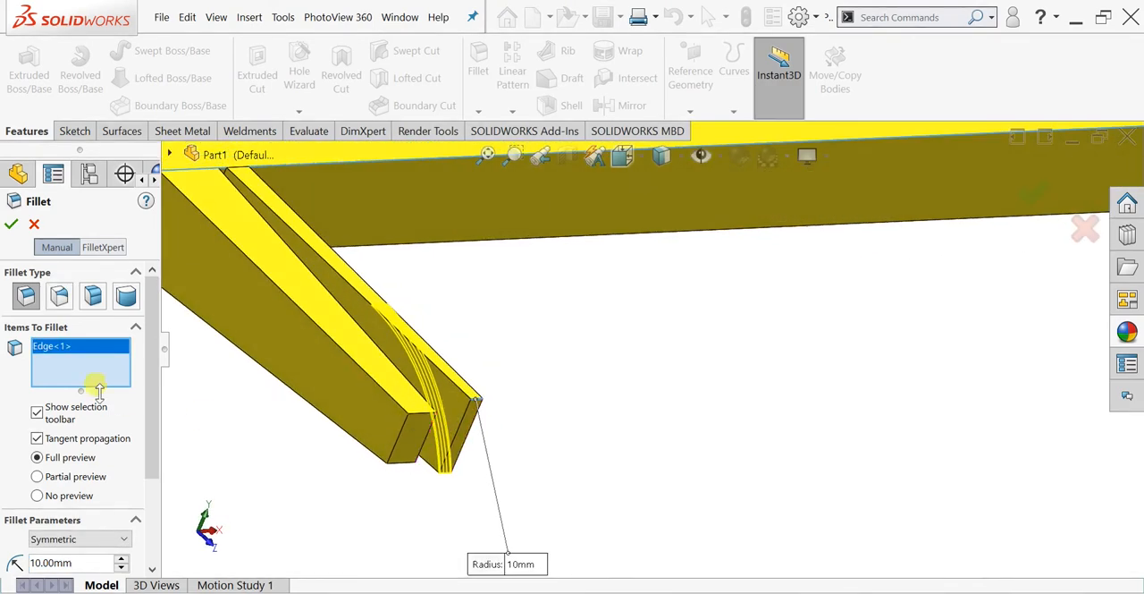
{"action": "left_click", "coordinate": [39, 564]}
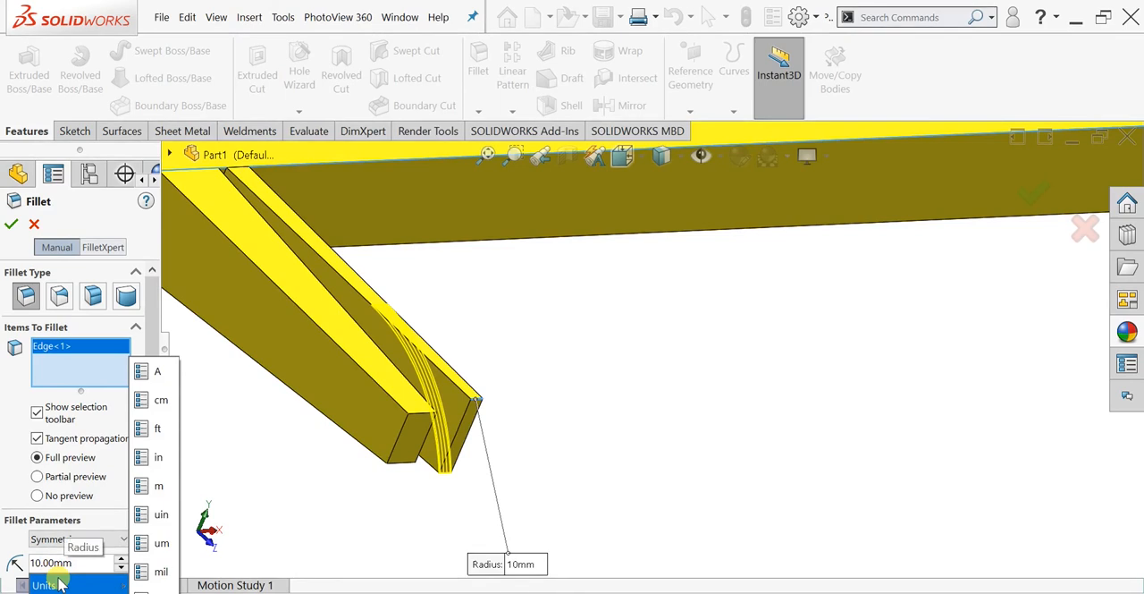
{"action": "key", "text": "BackSpace"}
{"action": "key", "text": "Return"}
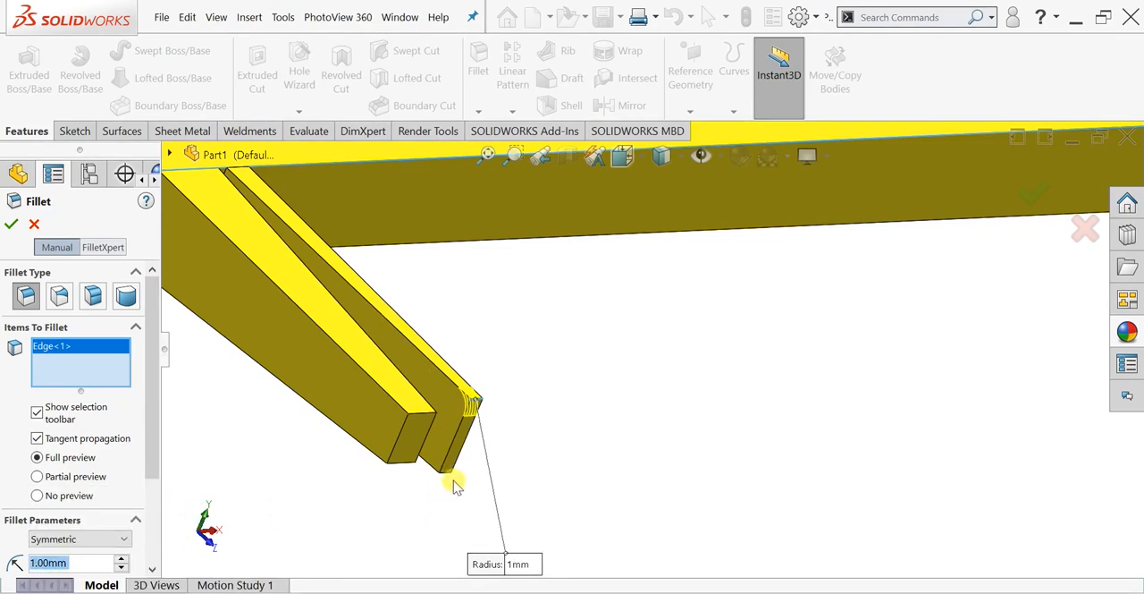
- Add the opposite short edge of the narrow leg's tip and complete the fillet with a 1.5 mm radius
{"action": "left_click", "coordinate": [450, 479]}
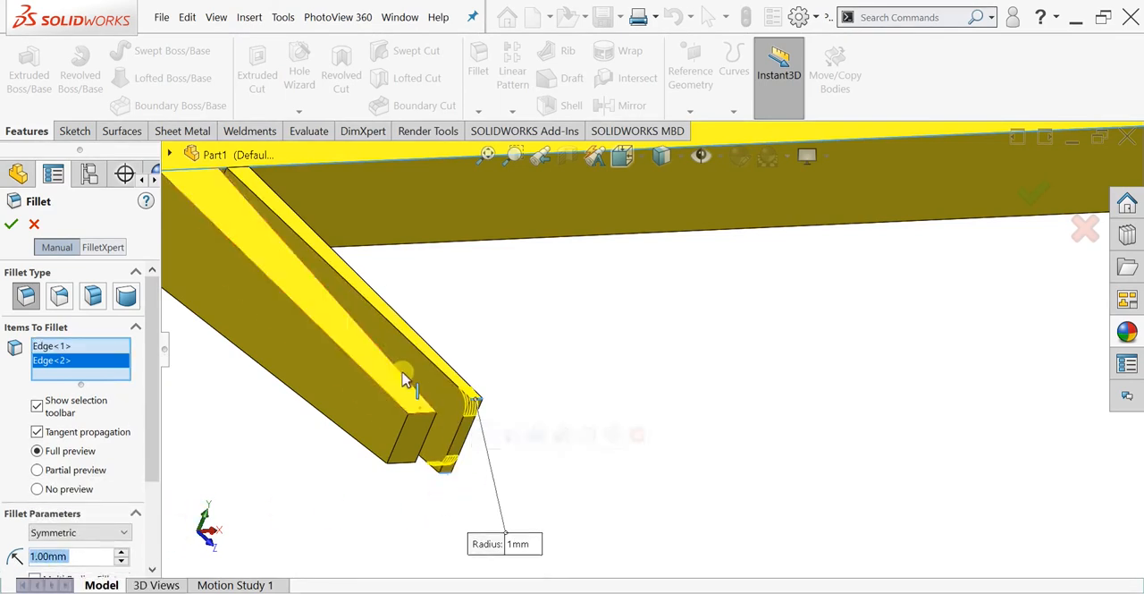
{"action": "scroll", "coordinate": [403, 370], "scroll_direction": "up", "scroll_amount": 2}
{"action": "mouse_move", "coordinate": [403, 370]}
{"action": "middle_mouse_down"}
{"action": "mouse_move", "coordinate": [378, 359]}
{"action": "mouse_move", "coordinate": [389, 373]}
{"action": "middle_mouse_up"}
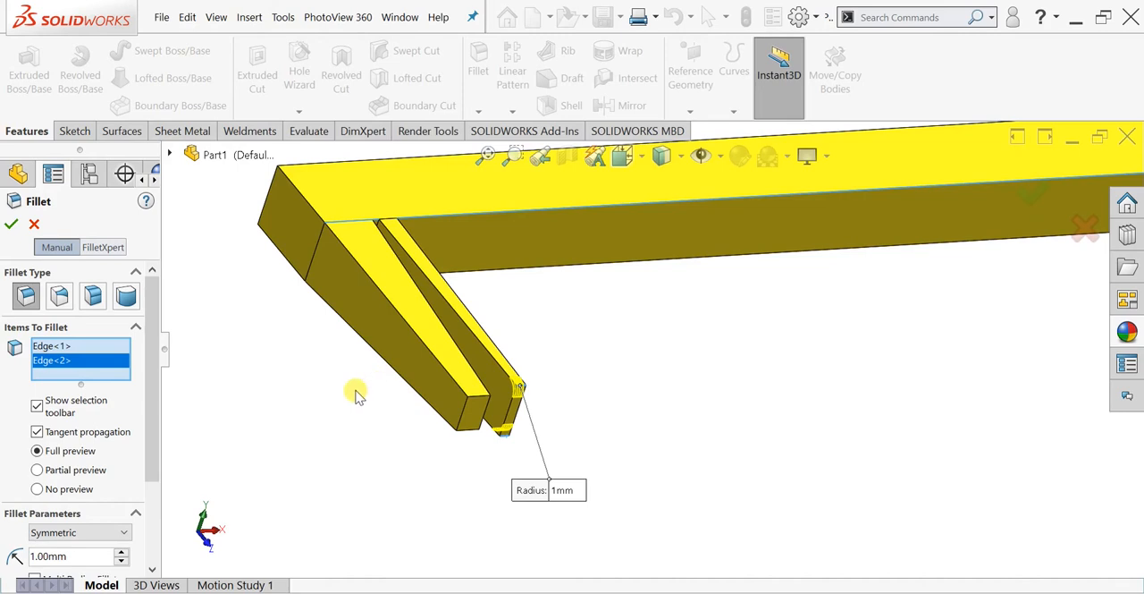
{"action": "left_click", "coordinate": [40, 556]}
{"action": "left_click", "coordinate": [58, 577]}
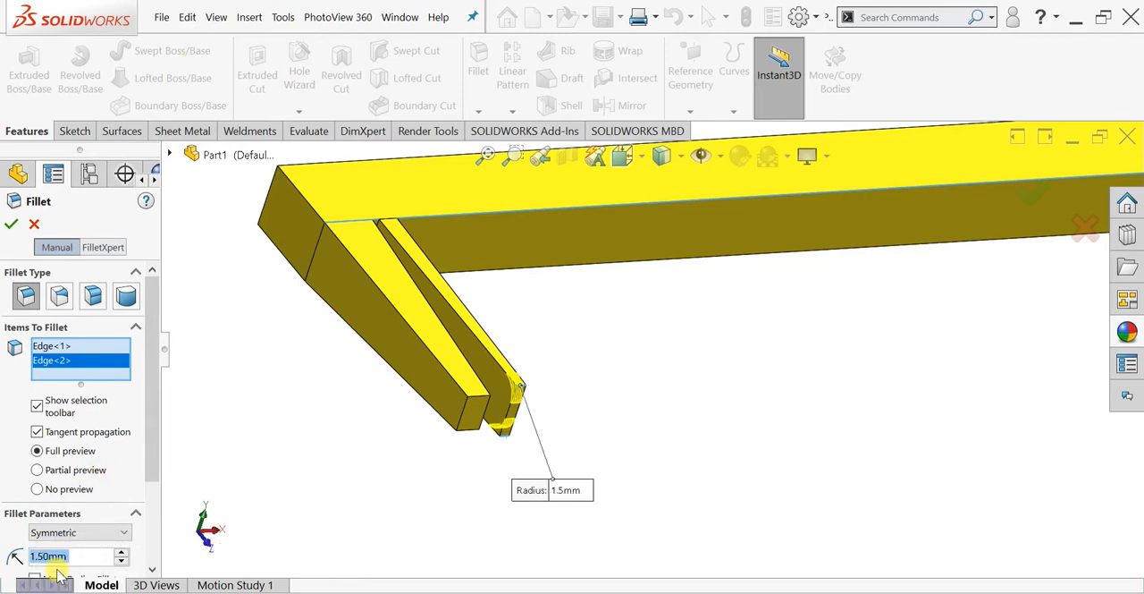
{"action": "left_click", "coordinate": [11, 225]}
- Examine the rounded tip of the narrow leg and its position relative to the whole bar and both end legs
{"action": "scroll", "coordinate": [664, 363], "scroll_direction": "up", "scroll_amount": 2}
{"action": "middle_click_drag", "start_coordinate": [664, 363], "coordinate": [595, 427]}
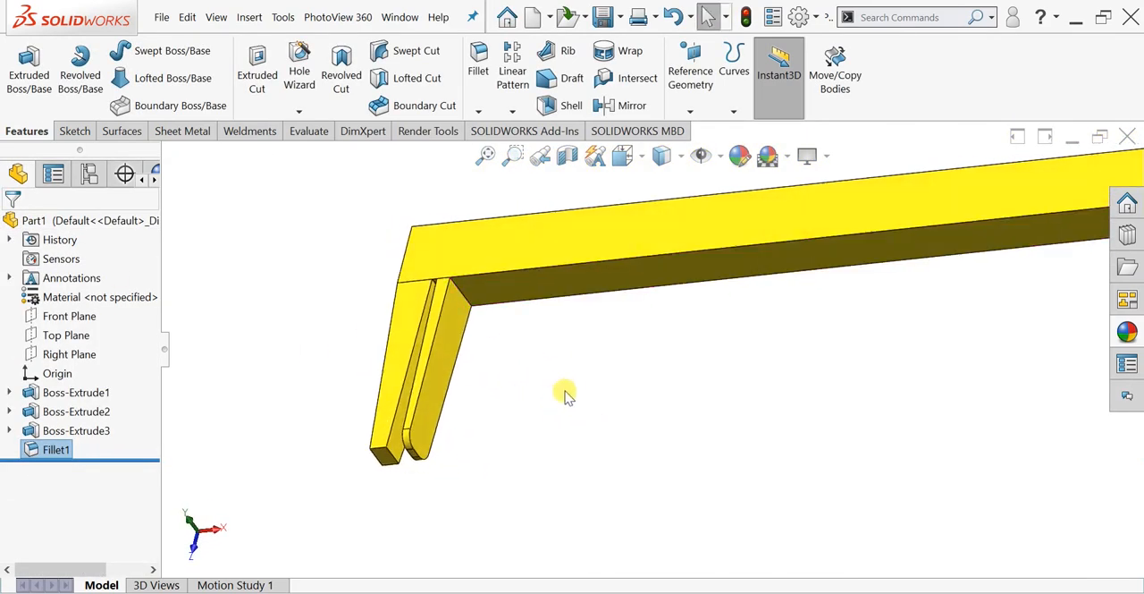
{"action": "scroll", "coordinate": [577, 378], "scroll_direction": "up", "scroll_amount": 4}
{"action": "mouse_move", "coordinate": [759, 331]}
{"action": "middle_mouse_down"}
{"action": "mouse_move", "coordinate": [705, 358]}
{"action": "mouse_move", "coordinate": [749, 315]}
{"action": "middle_mouse_up"}
{"action": "scroll", "coordinate": [639, 332], "scroll_direction": "down", "scroll_amount": 2}
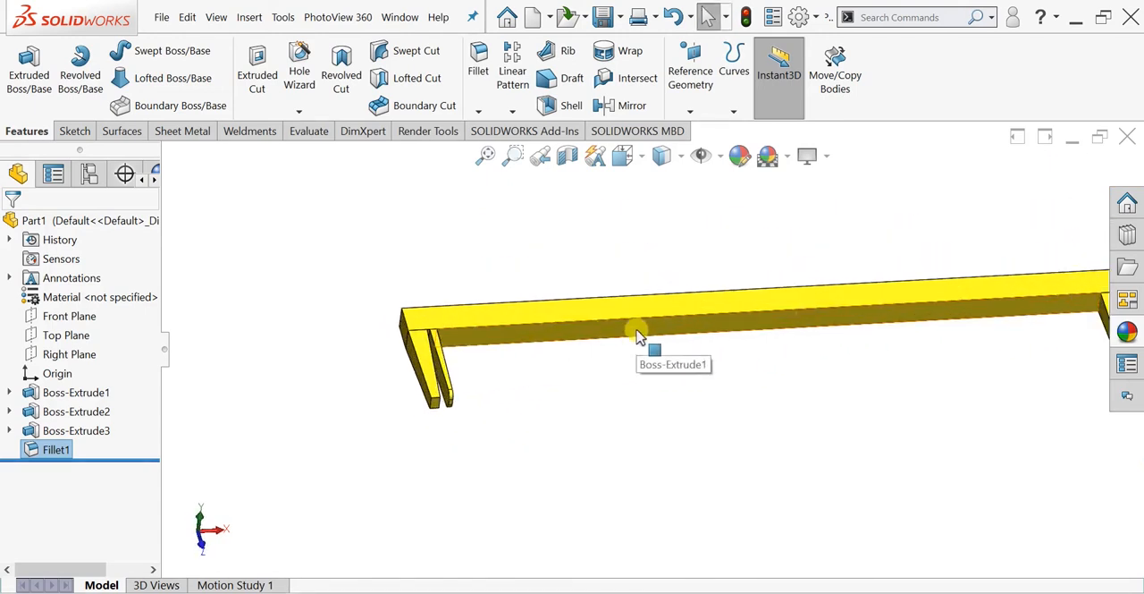
{"action": "scroll", "coordinate": [684, 327], "scroll_direction": "up", "scroll_amount": 2}
{"action": "scroll", "coordinate": [754, 323], "scroll_direction": "down", "scroll_amount": 2}
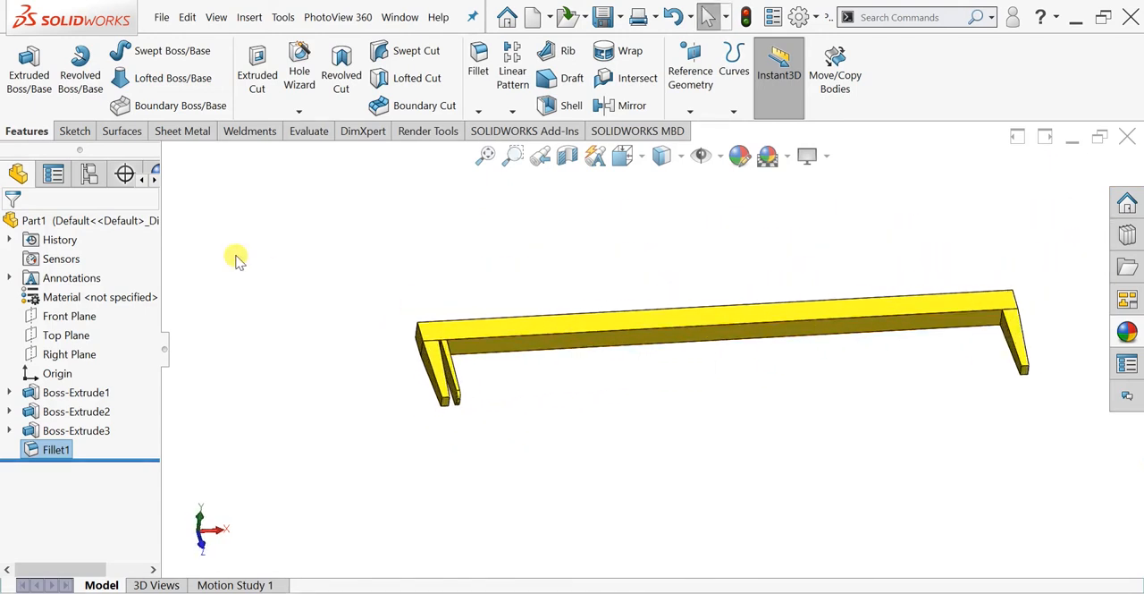
{"action": "middle_click_drag", "start_coordinate": [432, 295], "coordinate": [440, 366]}
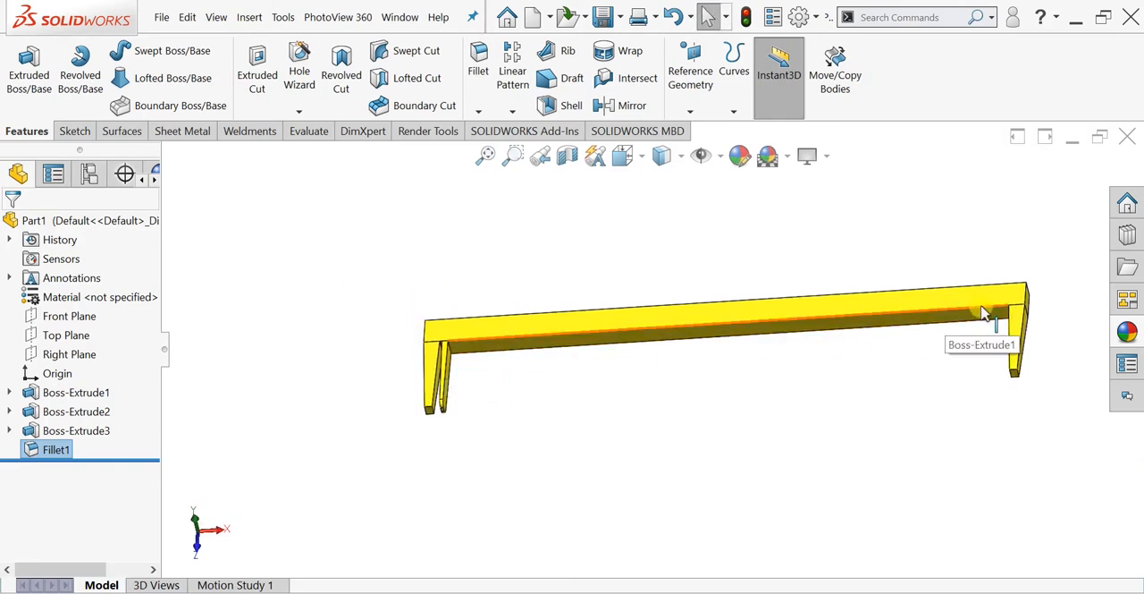
- Start a linear pattern with the bar's long lower front edge as Direction 1
{"action": "left_click", "coordinate": [514, 111]}
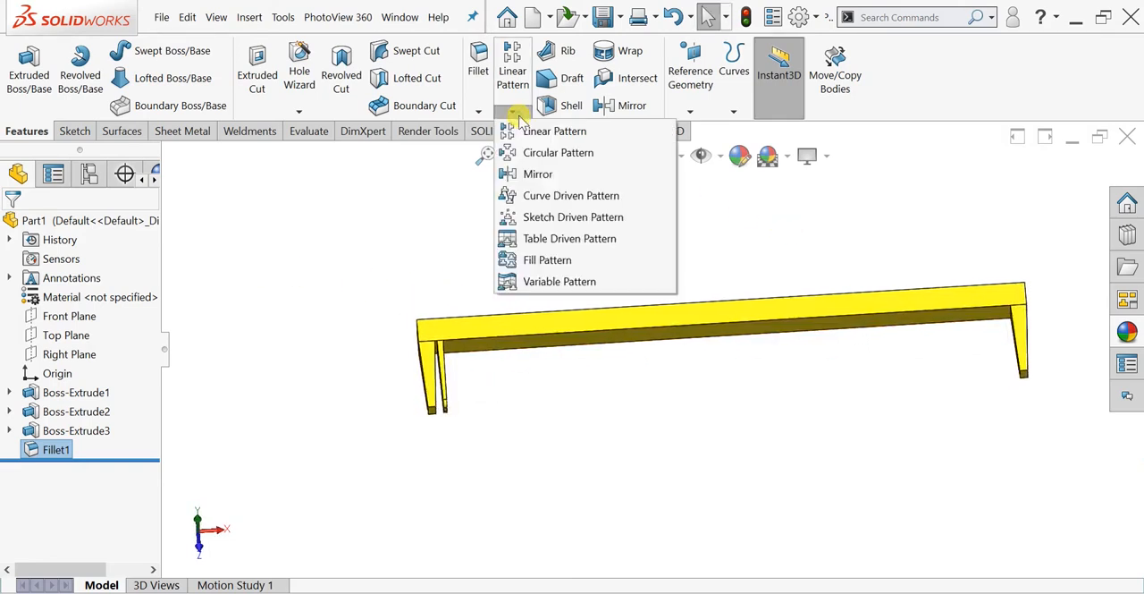
{"action": "left_click", "coordinate": [526, 132]}
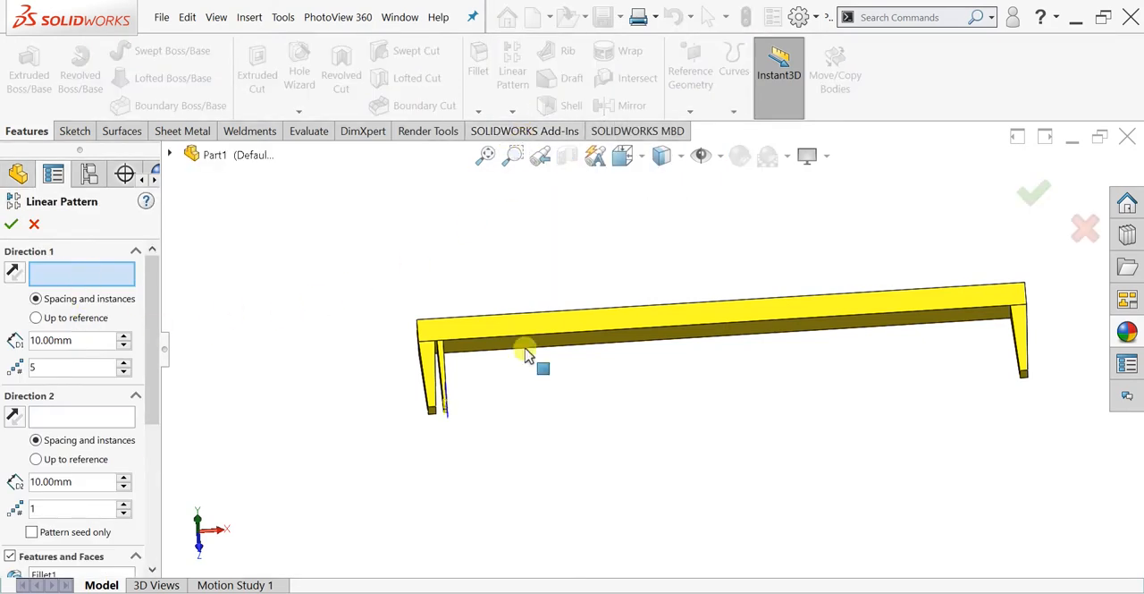
{"action": "scroll", "coordinate": [527, 355], "scroll_direction": "down", "scroll_amount": 2}
{"action": "left_click", "coordinate": [483, 338]}
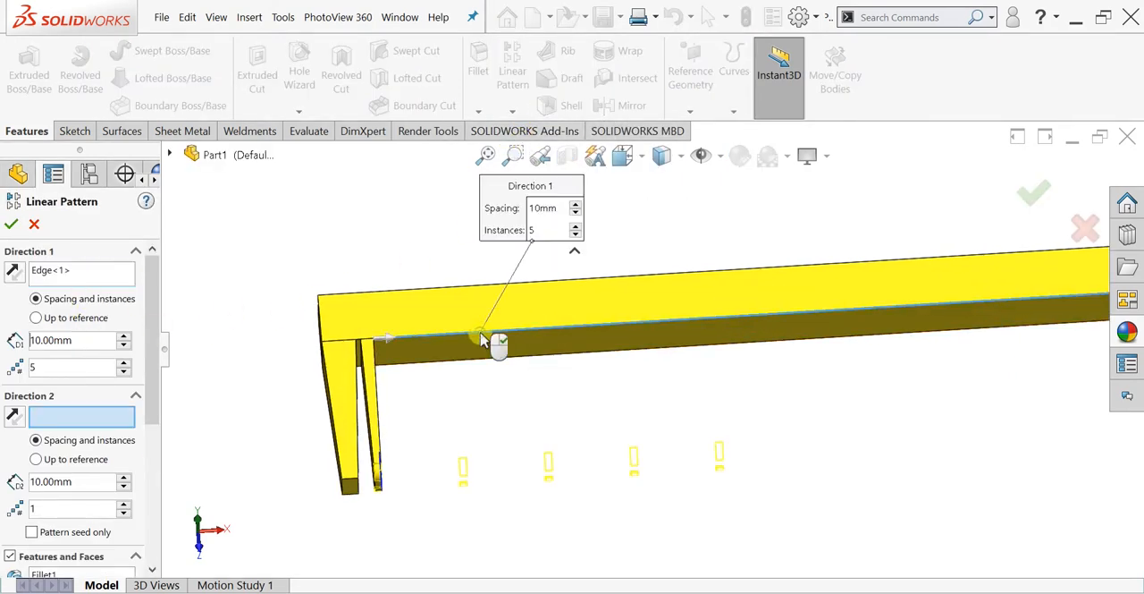
{"action": "scroll", "coordinate": [516, 438], "scroll_direction": "up", "scroll_amount": 2}
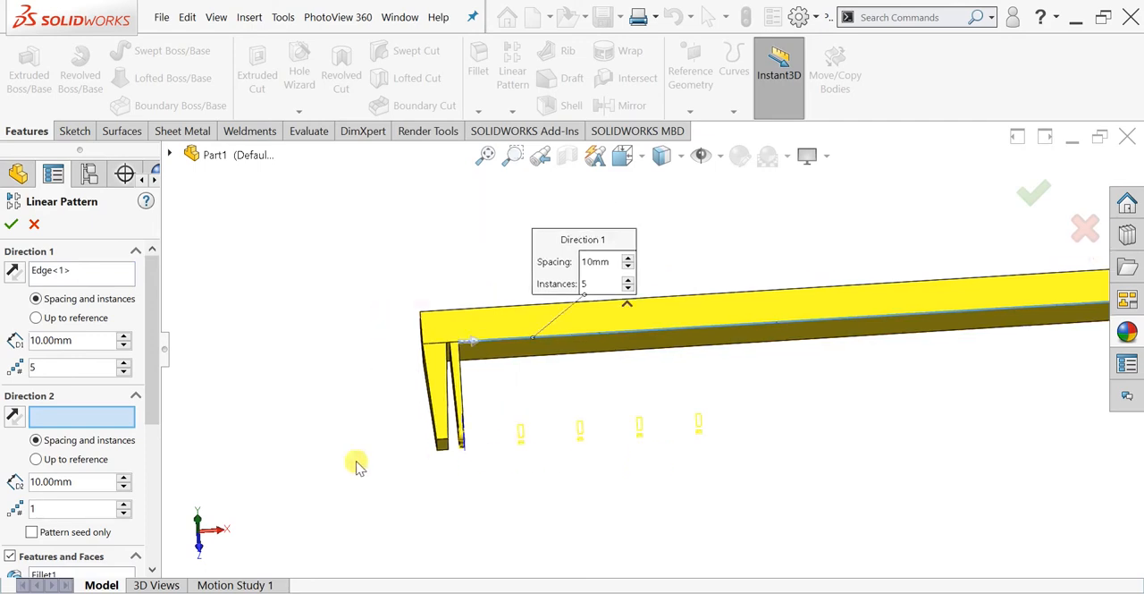
- Clear the preselected pattern feature and choose the narrow leg's extrusion Boss-Extrude3 and its Fillet1 as the features to pattern
{"action": "left_click_drag", "start_coordinate": [152, 357], "coordinate": [153, 418]}
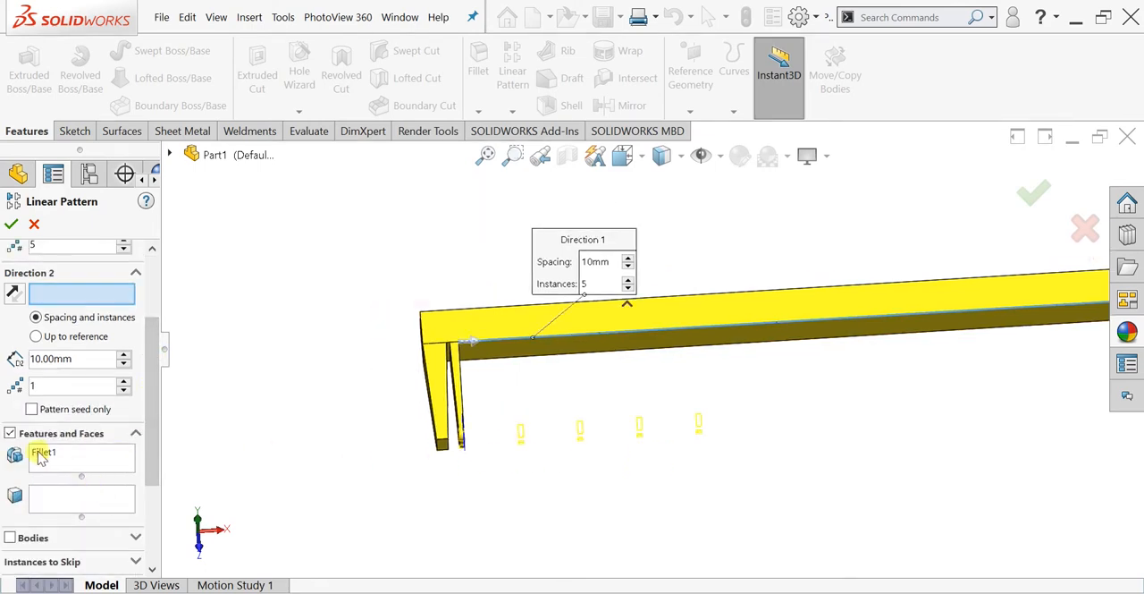
{"action": "left_click", "coordinate": [62, 457]}
{"action": "right_click", "coordinate": [67, 458]}
{"action": "left_click", "coordinate": [111, 462]}
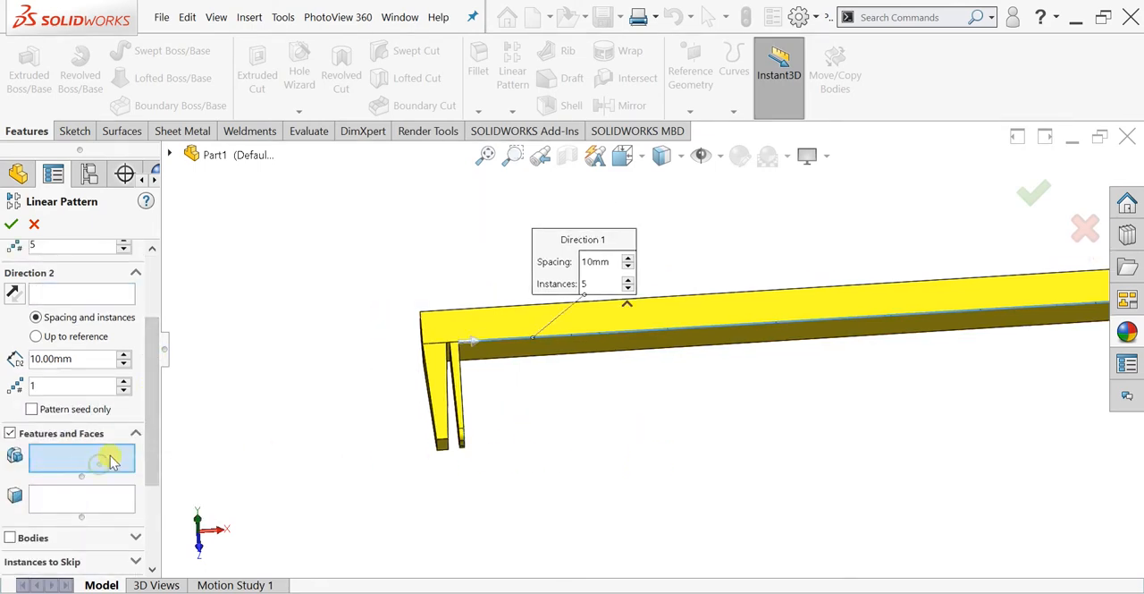
{"action": "left_click", "coordinate": [169, 155]}
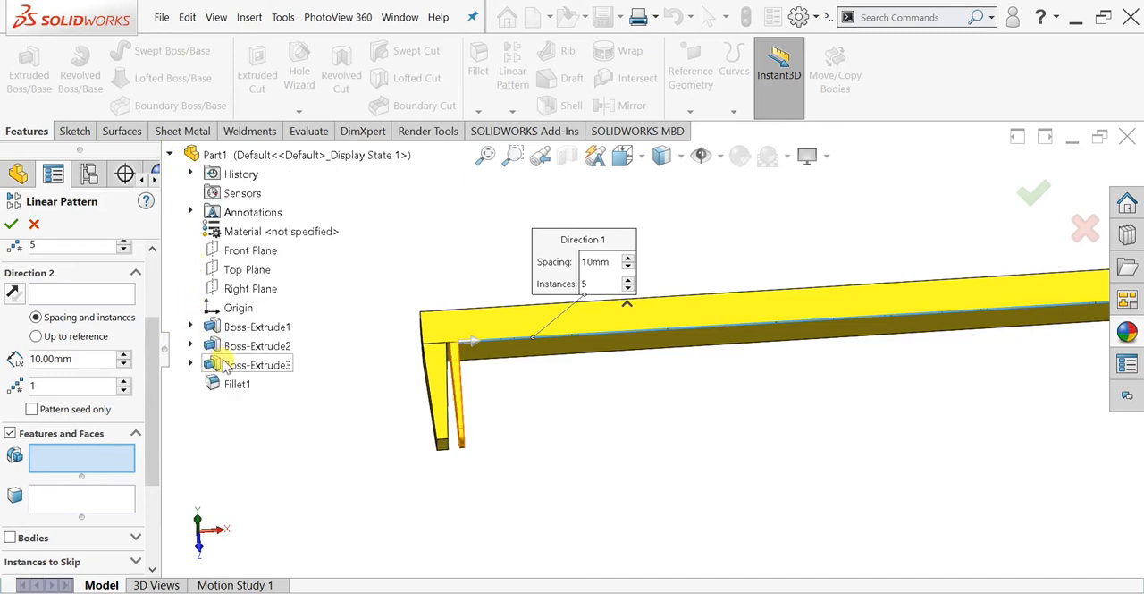
{"action": "left_click", "coordinate": [227, 370]}
{"action": "left_click", "coordinate": [231, 383]}
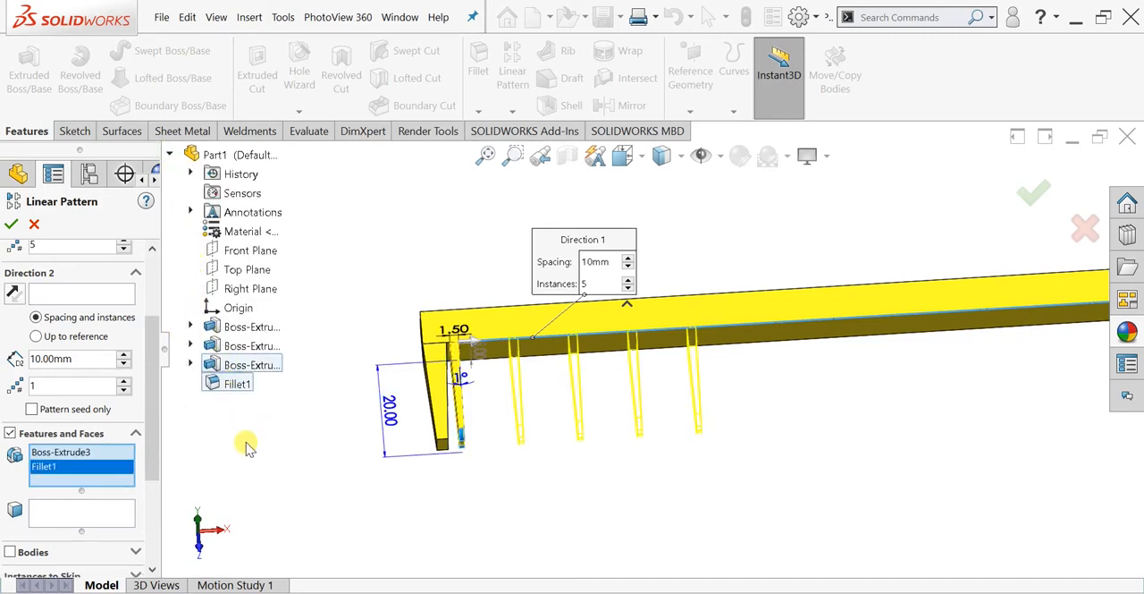
- Set the Direction 1 spacing of the linear pattern to 2 mm
{"action": "scroll", "coordinate": [154, 325], "scroll_direction": "up", "scroll_amount": 3}
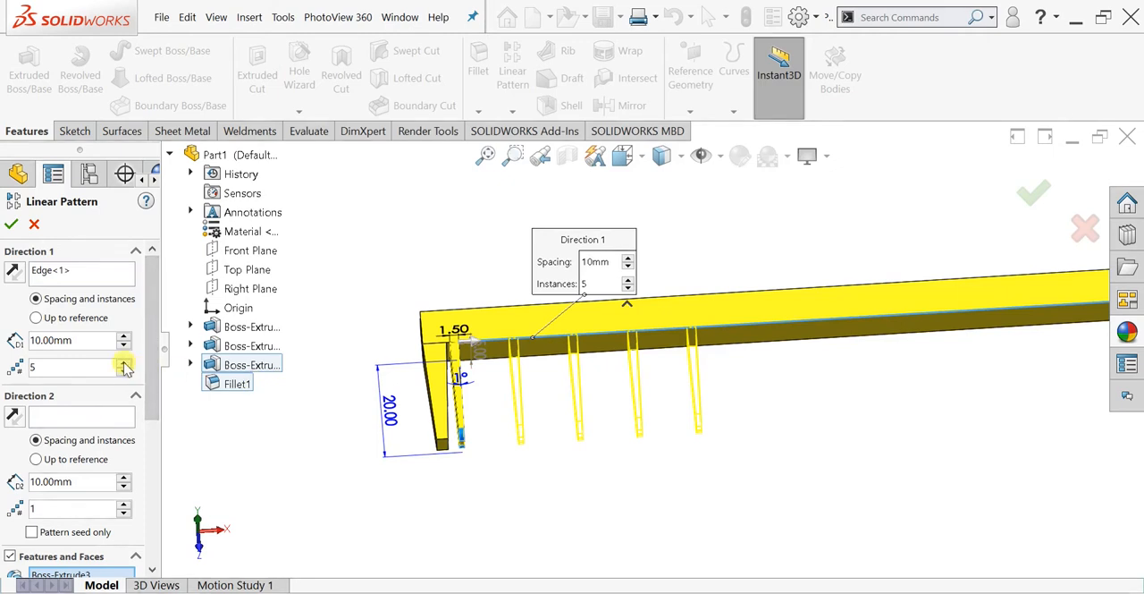
{"action": "left_click", "coordinate": [39, 341]}
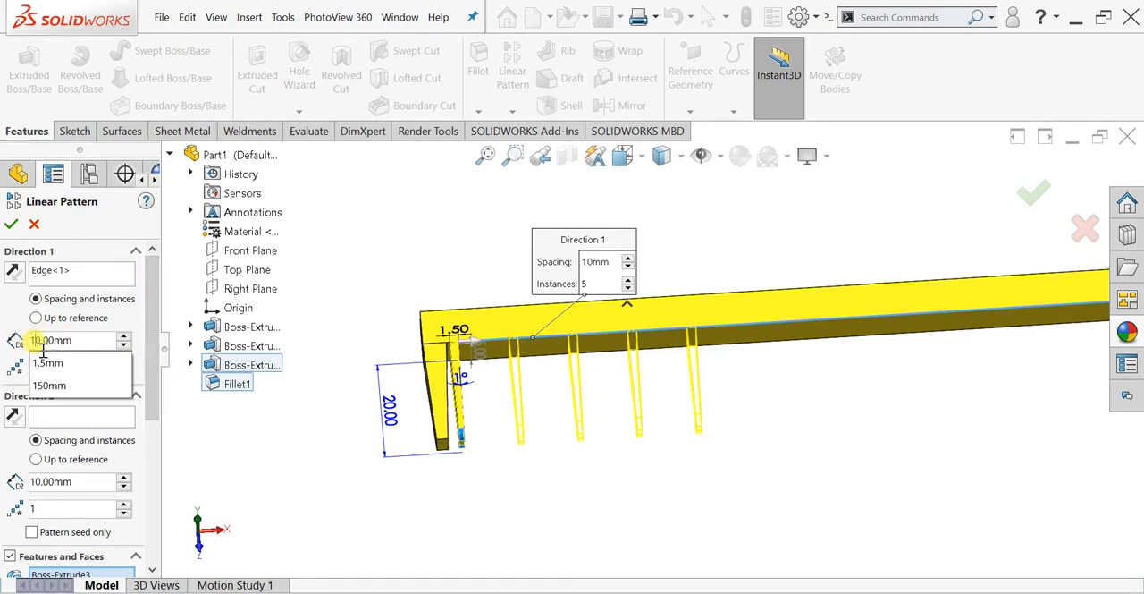
{"action": "key", "text": "BackSpace"}
{"action": "key", "text": "BackSpace"}
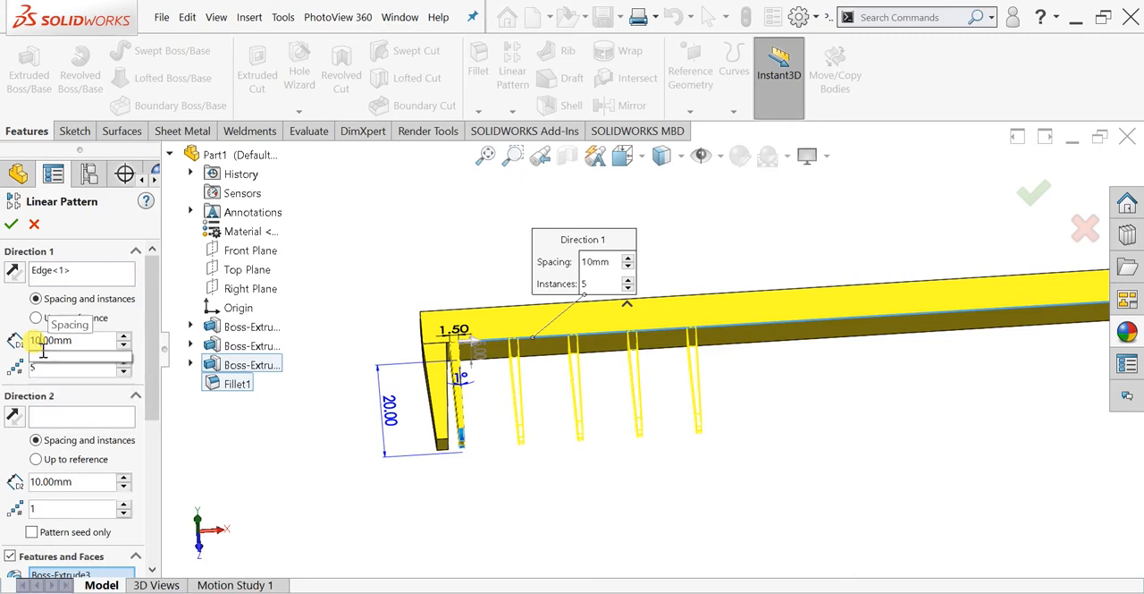
{"action": "type", "text": "2"}
{"action": "key", "text": "Return"}
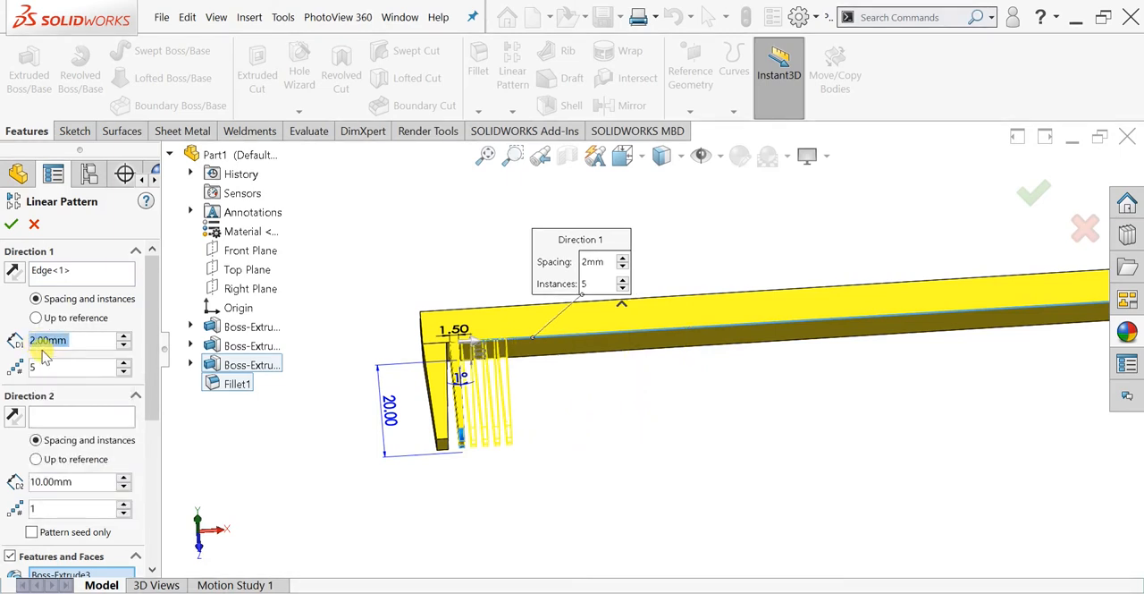
- Raise the Direction 1 instances to 71 so the teeth fill the bar, and complete the linear pattern
{"action": "mouse_move", "coordinate": [565, 415]}
{"action": "middle_mouse_down"}
{"action": "mouse_move", "coordinate": [539, 359]}
{"action": "mouse_move", "coordinate": [531, 414]}
{"action": "mouse_move", "coordinate": [813, 359]}
{"action": "mouse_move", "coordinate": [830, 341]}
{"action": "middle_mouse_up"}
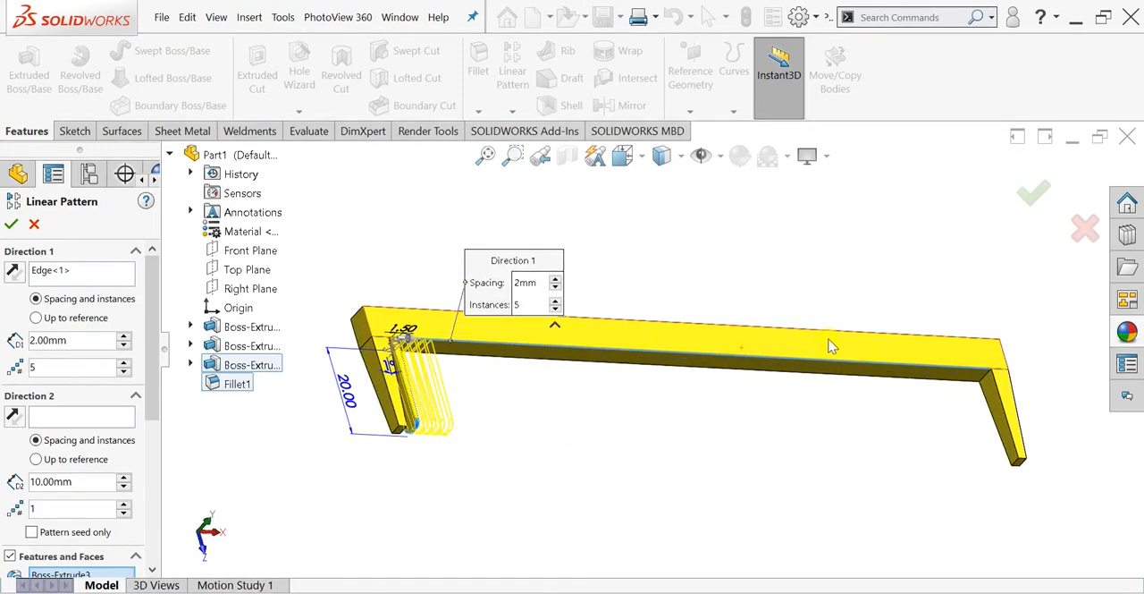
{"action": "left_click", "coordinate": [125, 363]}
{"action": "left_click", "coordinate": [126, 363]}
{"action": "left_click", "coordinate": [125, 363]}
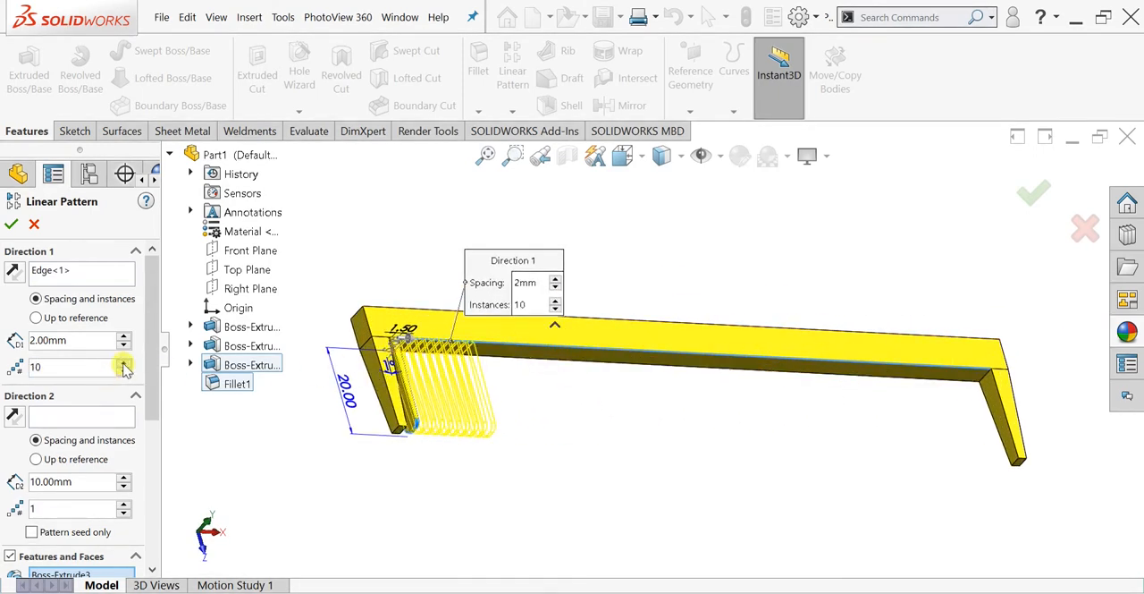
{"action": "left_click", "coordinate": [125, 363]}
{"action": "left_click_drag", "start_coordinate": [124, 363], "coordinate": [125, 366]}
{"action": "middle_click_drag", "start_coordinate": [788, 433], "coordinate": [750, 428]}
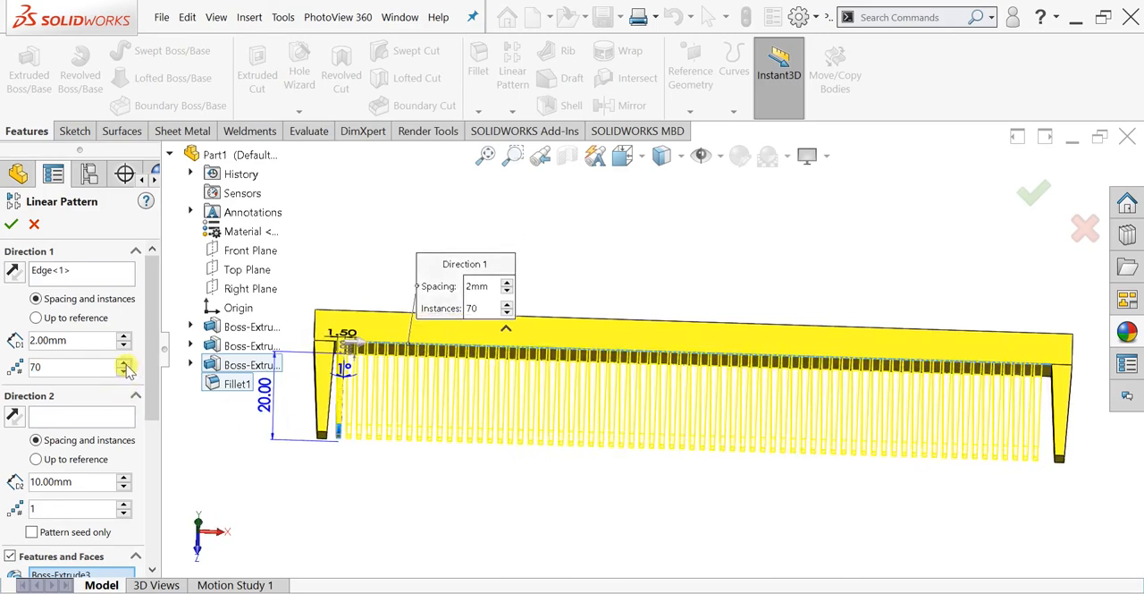
{"action": "scroll", "coordinate": [696, 438], "scroll_direction": "up", "scroll_amount": 4}
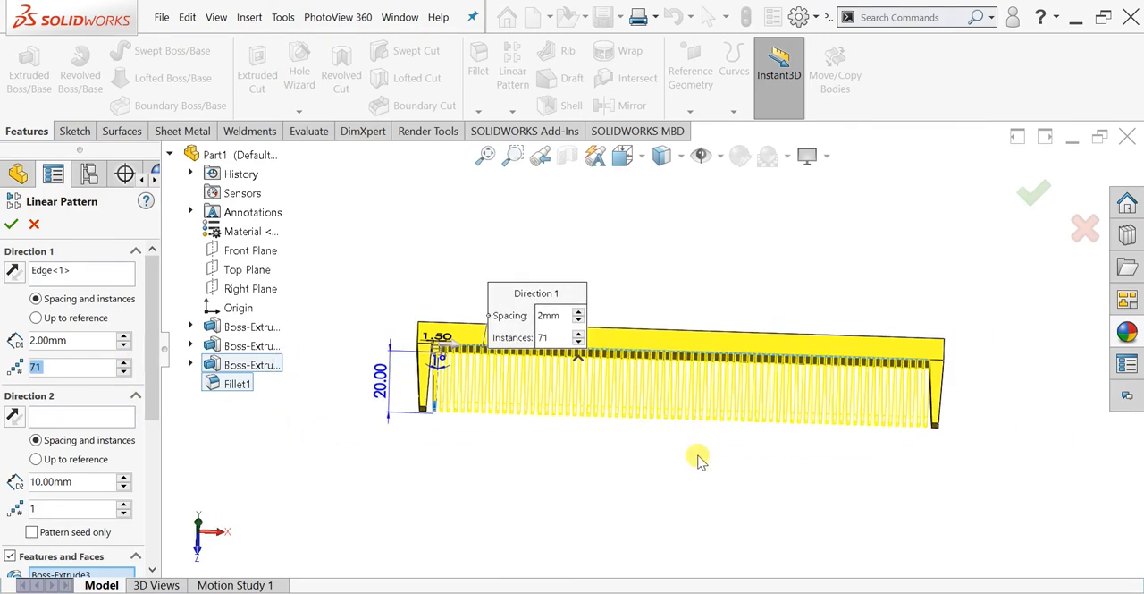
{"action": "left_click", "coordinate": [10, 225]}
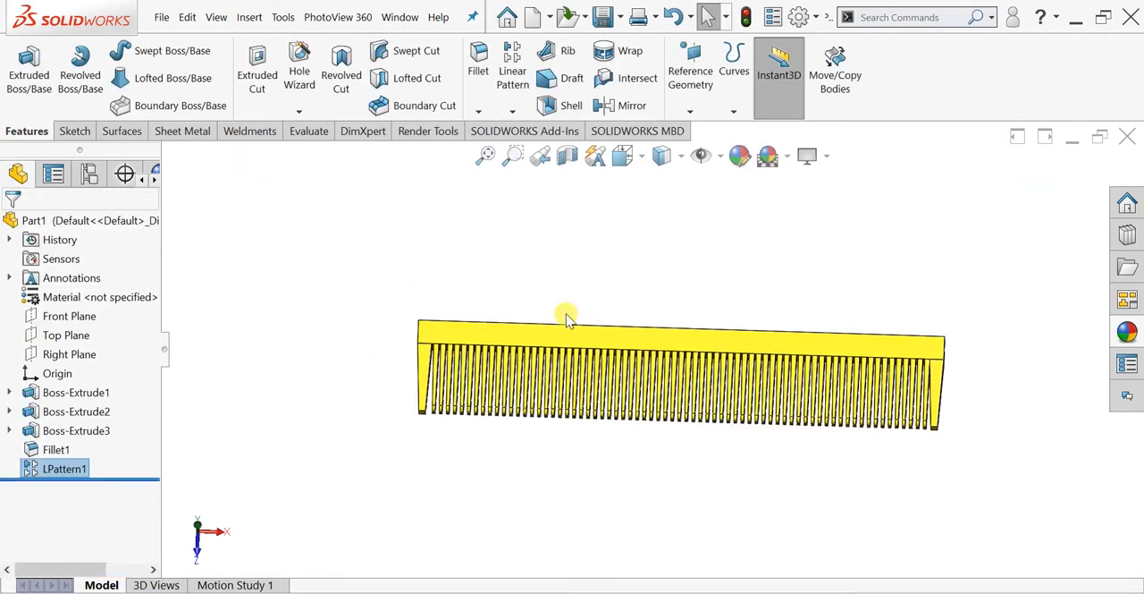
- Start a fillet on the two short edges at the outer corners of the comb's back, one at each end
{"action": "scroll", "coordinate": [629, 286], "scroll_direction": "up", "scroll_amount": 3}
{"action": "middle_click_drag", "start_coordinate": [631, 309], "coordinate": [633, 438]}
{"action": "left_click", "coordinate": [483, 71]}
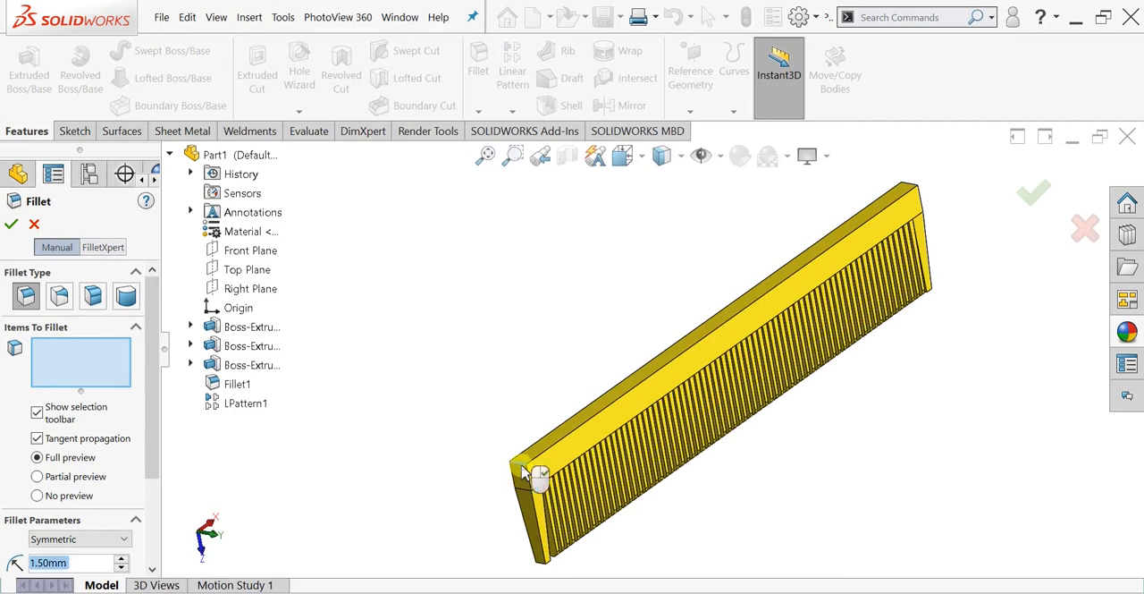
{"action": "left_click", "coordinate": [523, 472]}
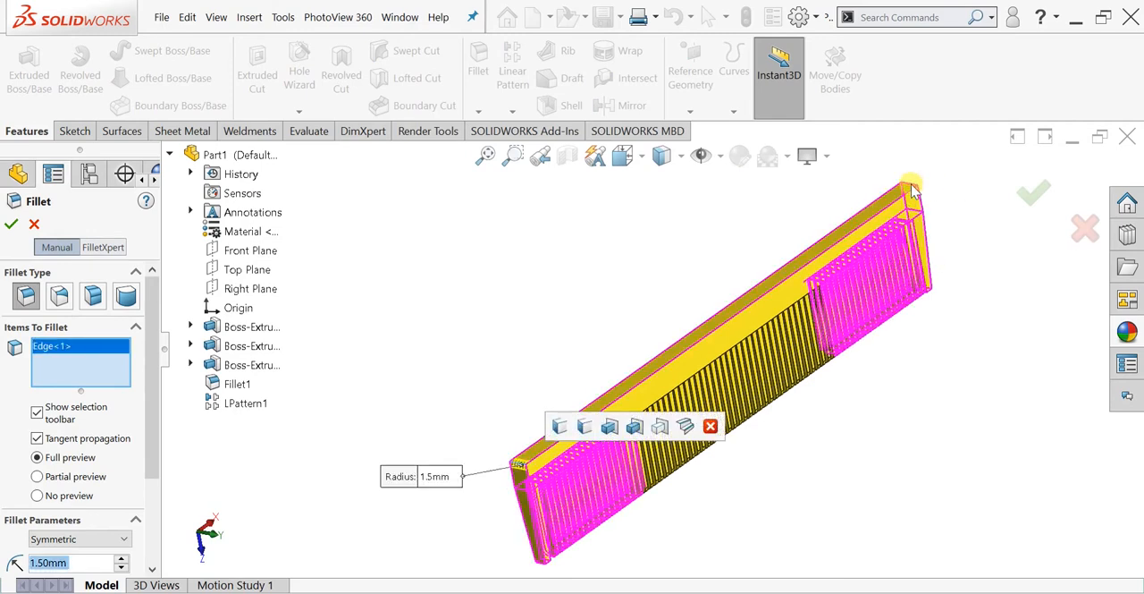
{"action": "left_click", "coordinate": [39, 563]}
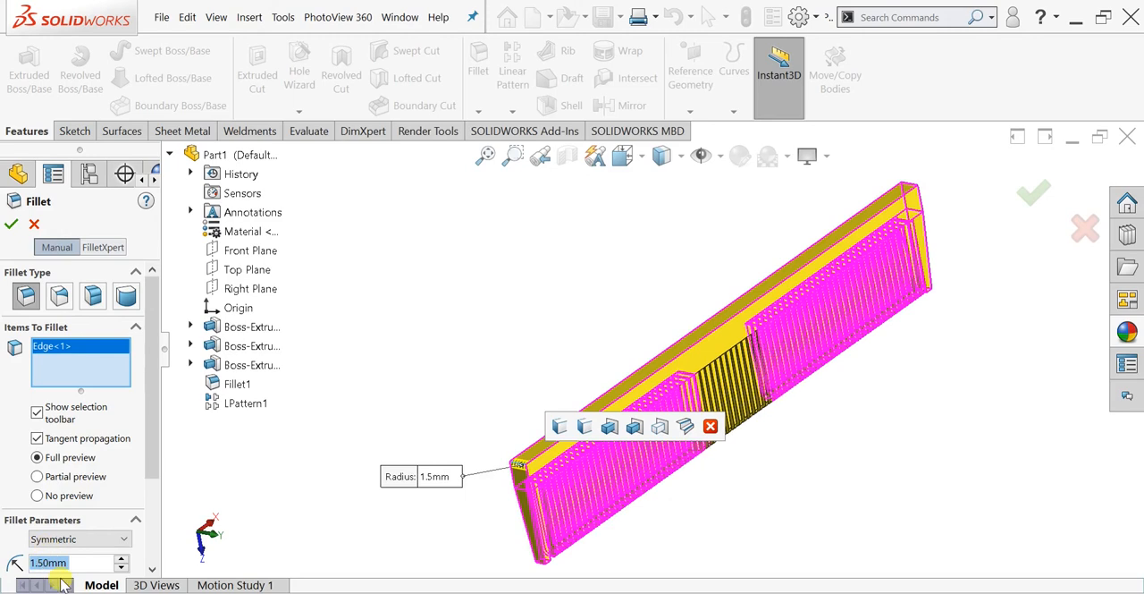
{"action": "left_click", "coordinate": [898, 196]}
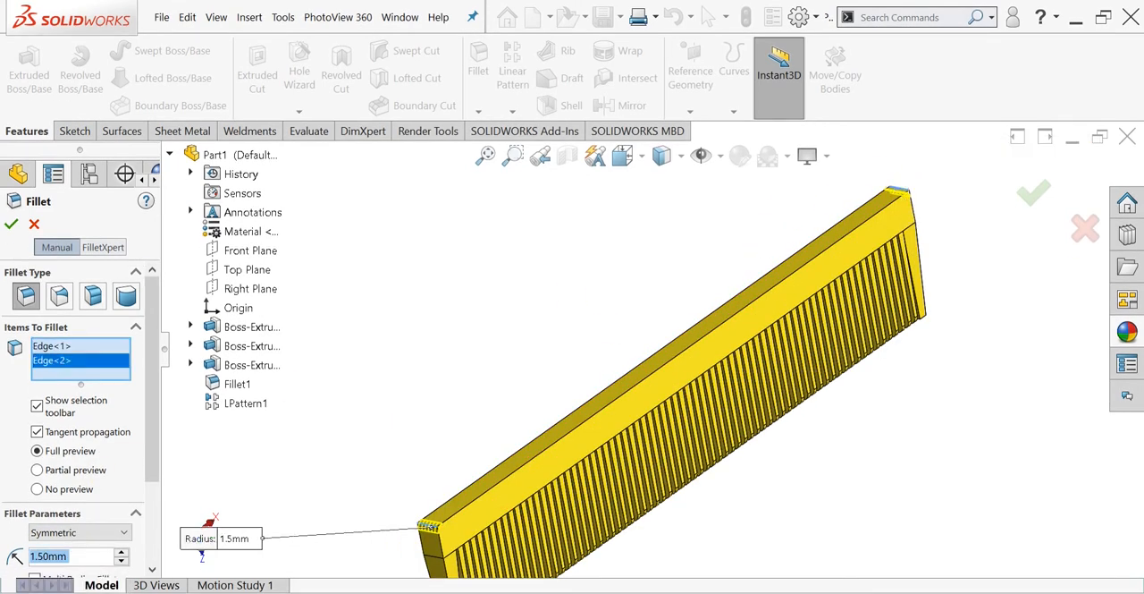
- Set the radius of the fillet on the two back corner edges to 3 mm
{"action": "left_click", "coordinate": [40, 563]}
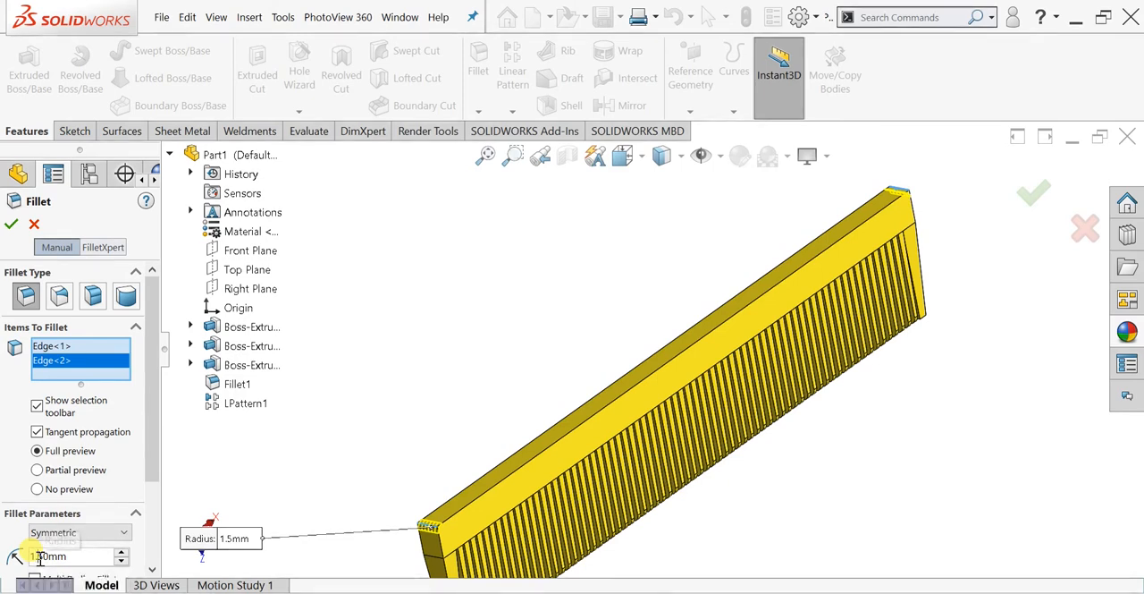
{"action": "double_click", "coordinate": [40, 558]}
{"action": "type", "text": "3"}
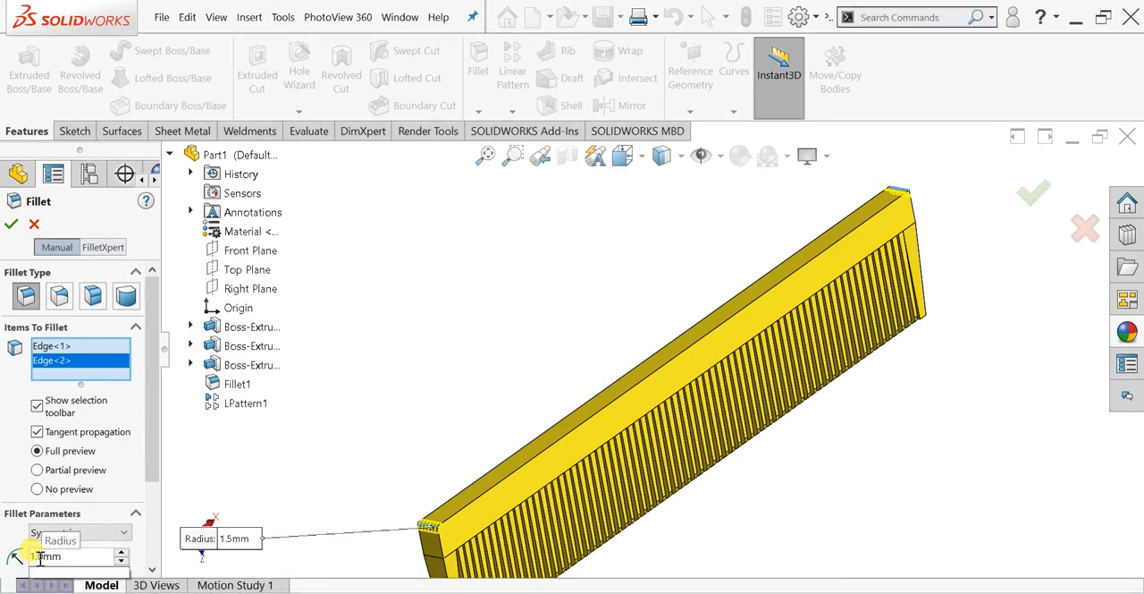
{"action": "key", "text": "Return"}
{"action": "scroll", "coordinate": [599, 473], "scroll_direction": "up", "scroll_amount": 1}
{"action": "middle_click_drag", "start_coordinate": [600, 473], "coordinate": [462, 343]}
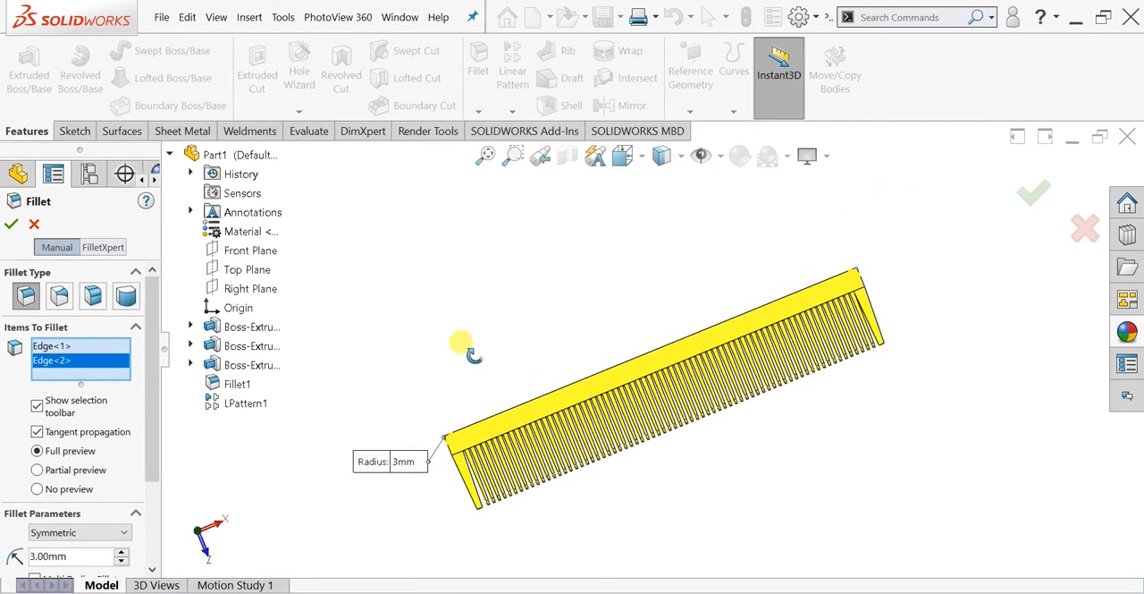
- Set the radius of the two back corners to 5 mm and complete the fillet
{"action": "left_click", "coordinate": [33, 558]}
{"action": "key", "text": "Right"}
{"action": "key", "text": "BackSpace"}
{"action": "type", "text": "5"}
{"action": "key", "text": "Return"}
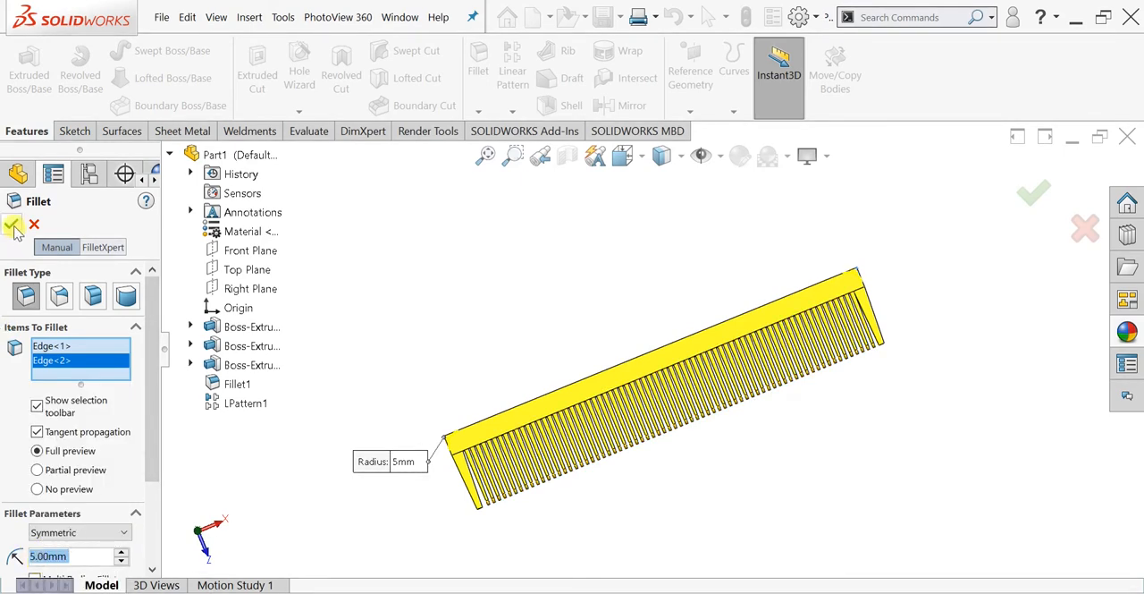
{"action": "middle_click_drag", "start_coordinate": [465, 310], "coordinate": [429, 294]}
- Start a fillet with a 1 mm radius on one edge of an end leg's tip
{"action": "left_click", "coordinate": [479, 86]}
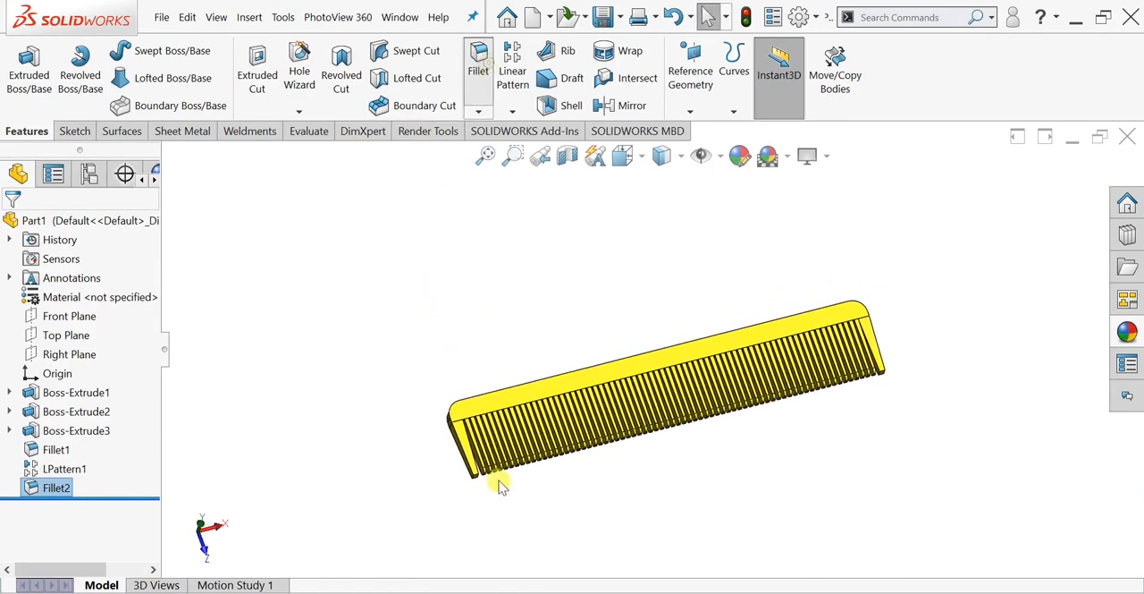
{"action": "scroll", "coordinate": [514, 357], "scroll_direction": "down", "scroll_amount": 4}
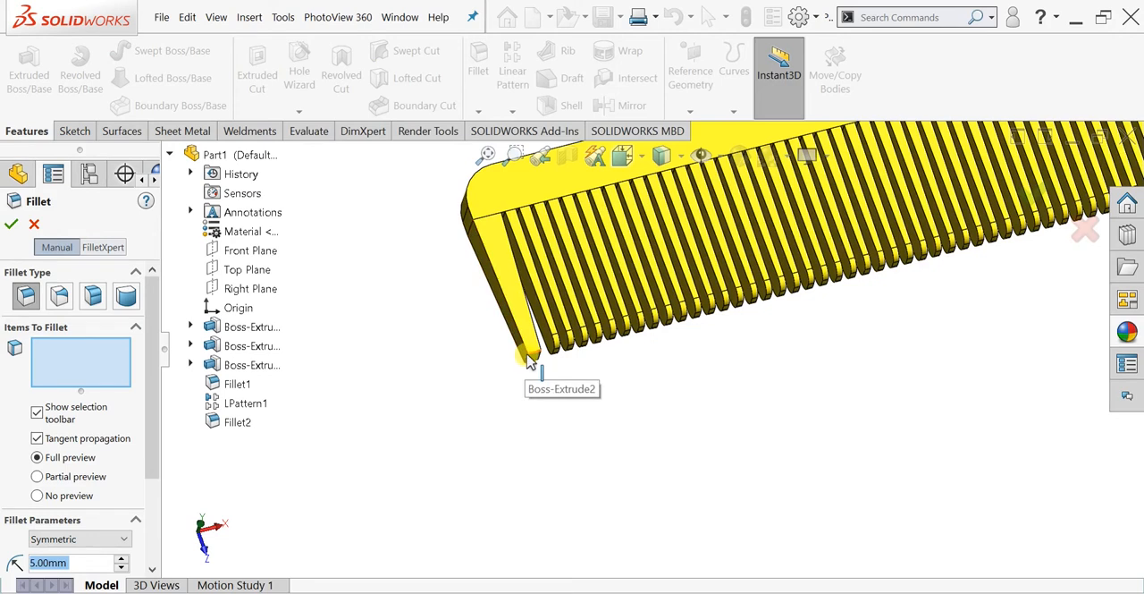
{"action": "left_click", "coordinate": [529, 357]}
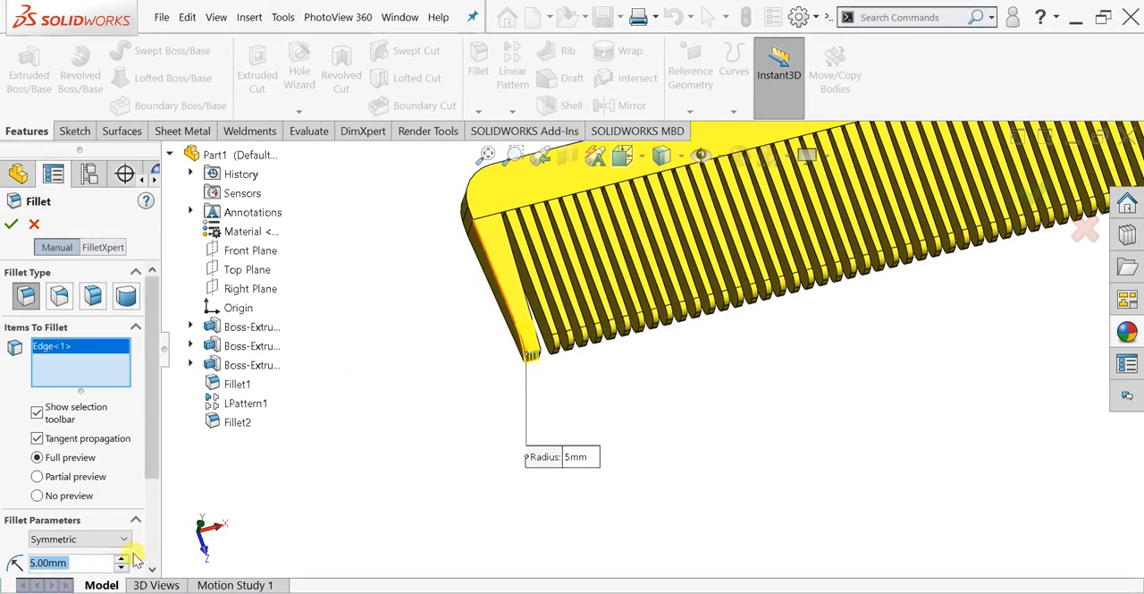
{"action": "right_click", "coordinate": [34, 563]}
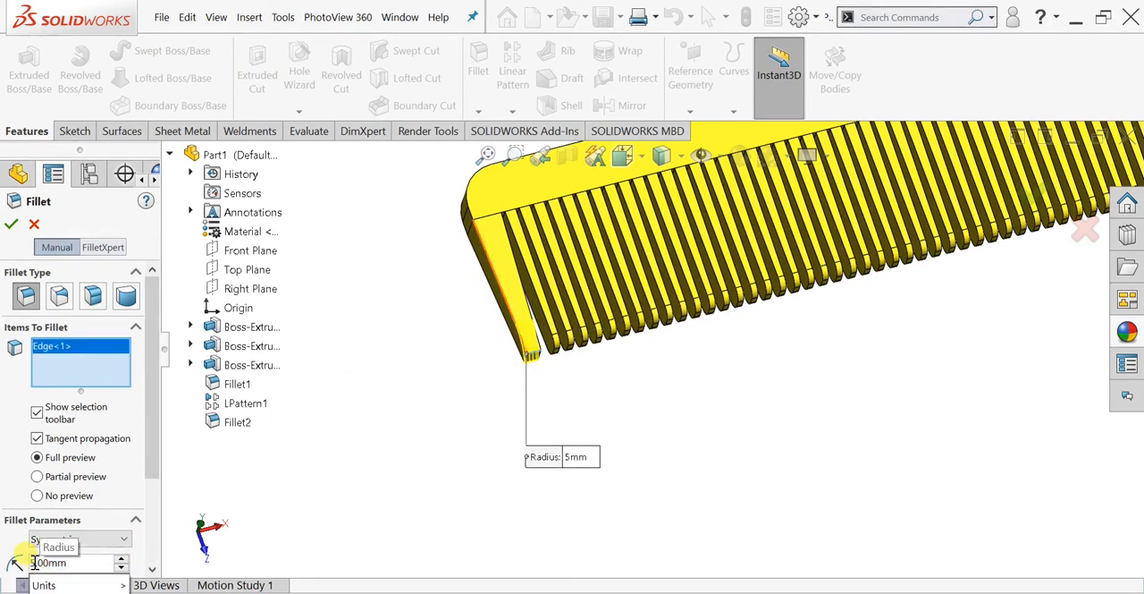
{"action": "key", "text": "BackSpace"}
{"action": "type", "text": "1"}
{"action": "key", "text": "Return"}
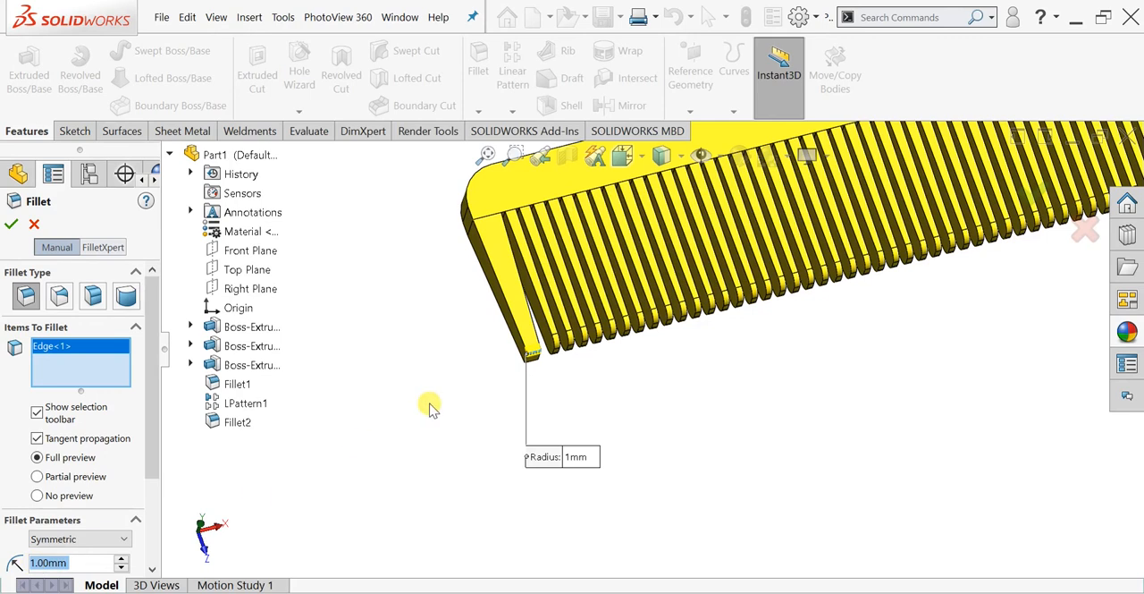
- Add the other three edges around the end leg's tip face to the fillet selection
{"action": "middle_click_drag", "start_coordinate": [435, 396], "coordinate": [523, 367]}
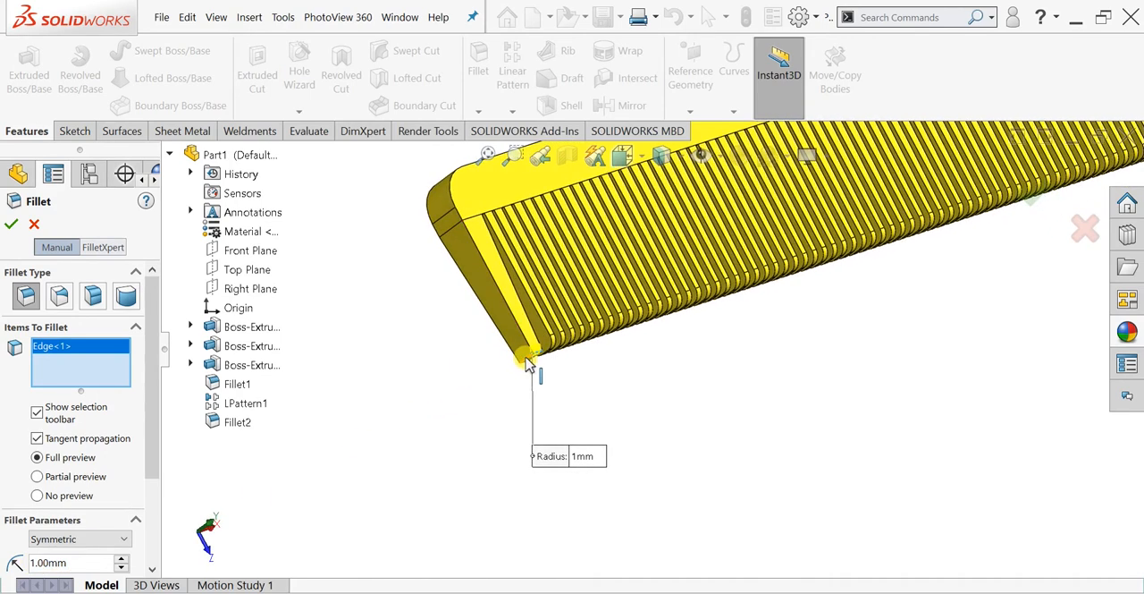
{"action": "left_click", "coordinate": [529, 365]}
{"action": "middle_click_drag", "start_coordinate": [563, 330], "coordinate": [555, 367]}
{"action": "left_click", "coordinate": [550, 361]}
{"action": "left_click", "coordinate": [543, 384]}
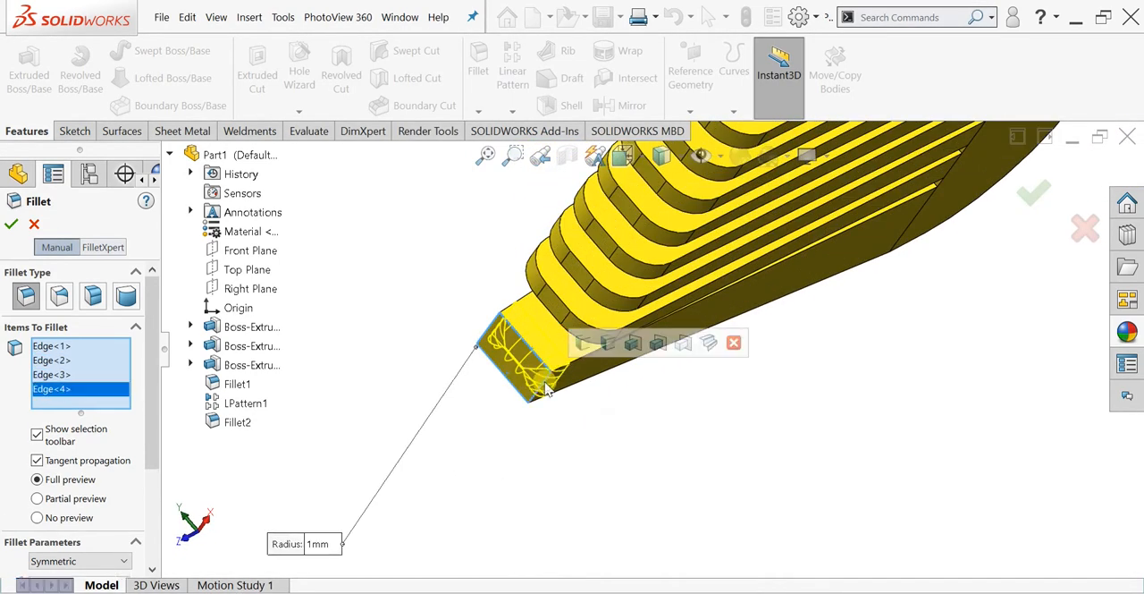
- Set the radius of the leg tip fillet to 0.5 mm and complete it
{"action": "middle_click_drag", "start_coordinate": [531, 402], "coordinate": [607, 341]}
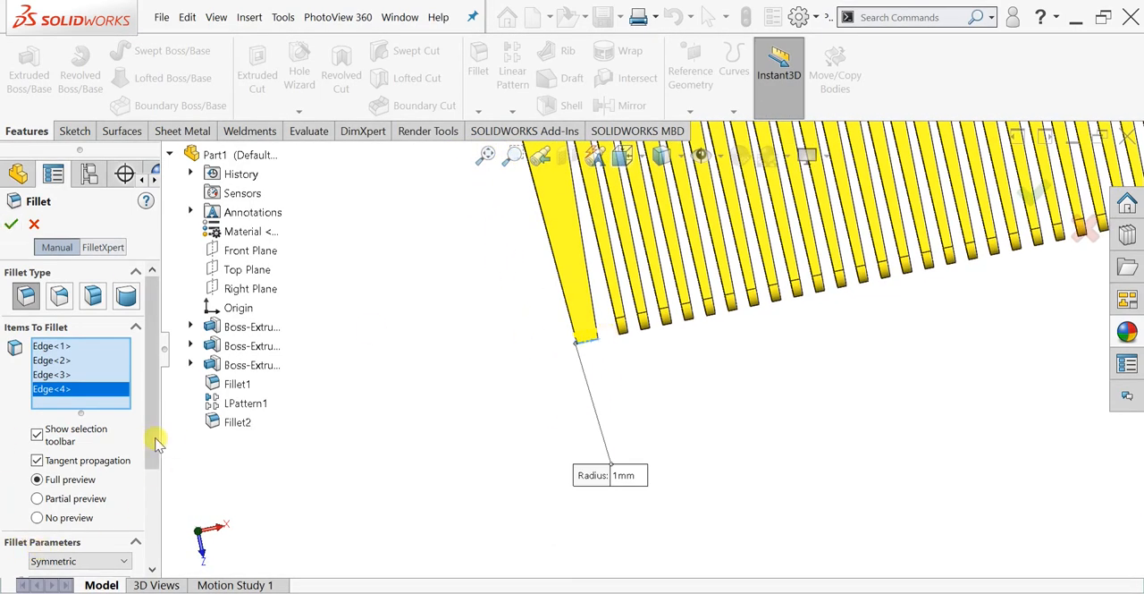
{"action": "scroll", "coordinate": [158, 442], "scroll_direction": "down", "scroll_amount": 3}
{"action": "left_click", "coordinate": [36, 495]}
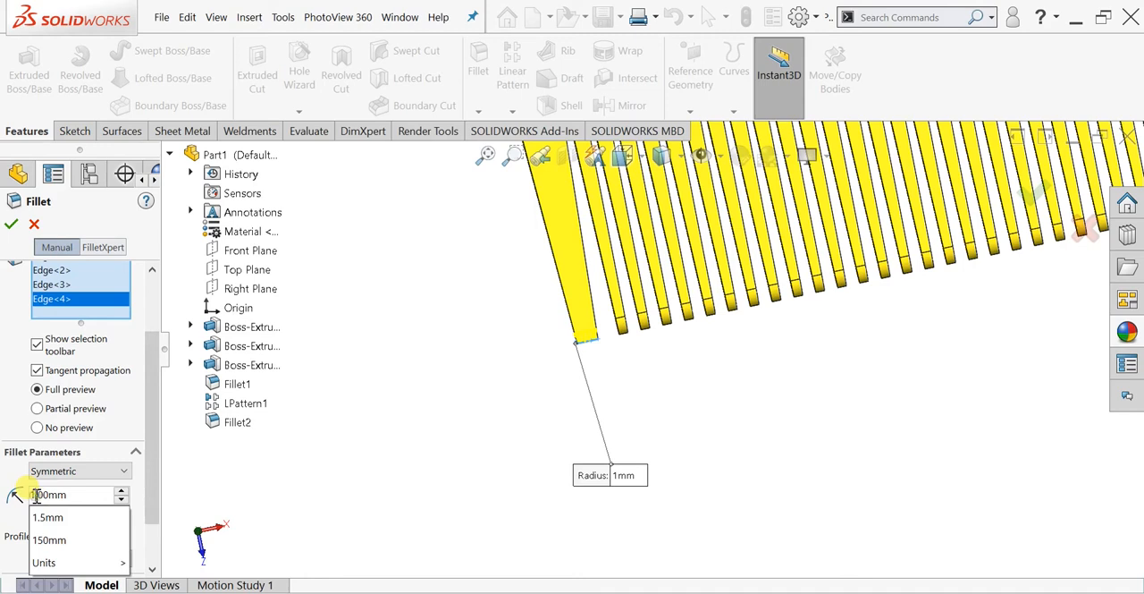
{"action": "key", "text": "BackSpace"}
{"action": "key", "text": "Right"}
{"action": "type", "text": "5"}
{"action": "key", "text": "Return"}
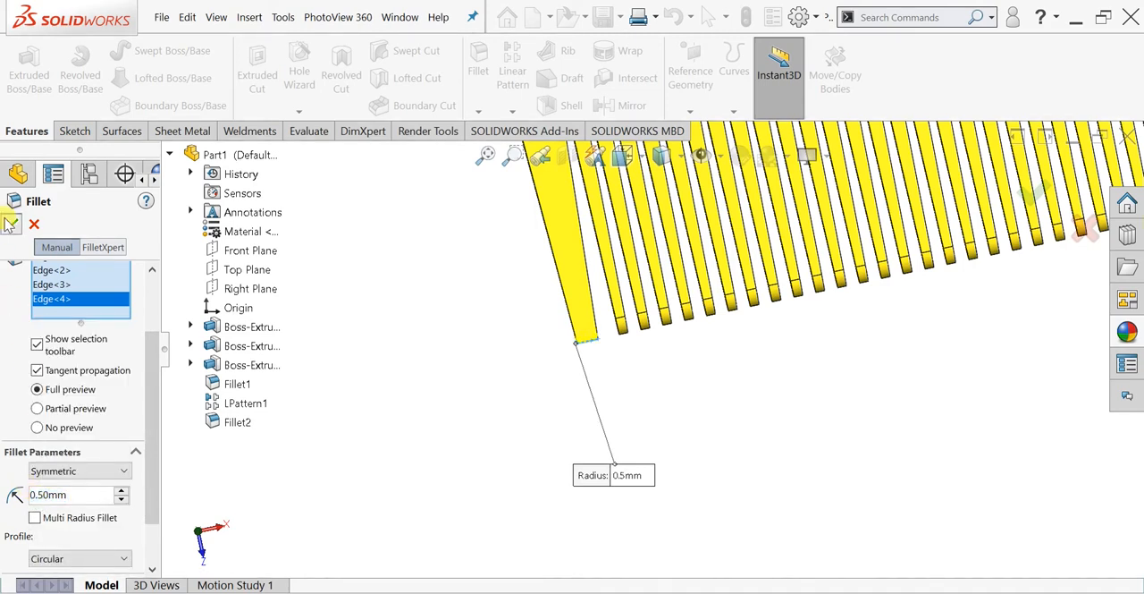
{"action": "left_click", "coordinate": [11, 224]}
- Fillet the four edges around the opposite end leg's tip face with a 0.5 mm radius
{"action": "scroll", "coordinate": [795, 331], "scroll_direction": "down", "scroll_amount": 5}
{"action": "scroll", "coordinate": [912, 255], "scroll_direction": "down", "scroll_amount": 4}
{"action": "scroll", "coordinate": [722, 402], "scroll_direction": "down", "scroll_amount": 6}
{"action": "middle_click_drag", "start_coordinate": [733, 360], "coordinate": [554, 223]}
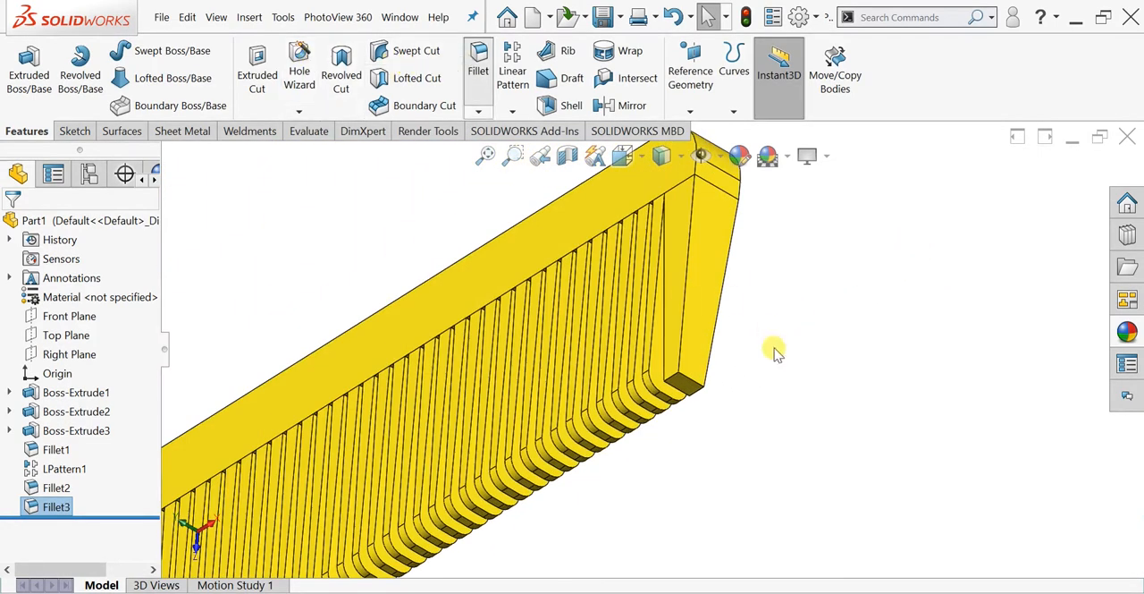
{"action": "key", "text": "Return"}
{"action": "scroll", "coordinate": [776, 353], "scroll_direction": "down", "scroll_amount": 5}
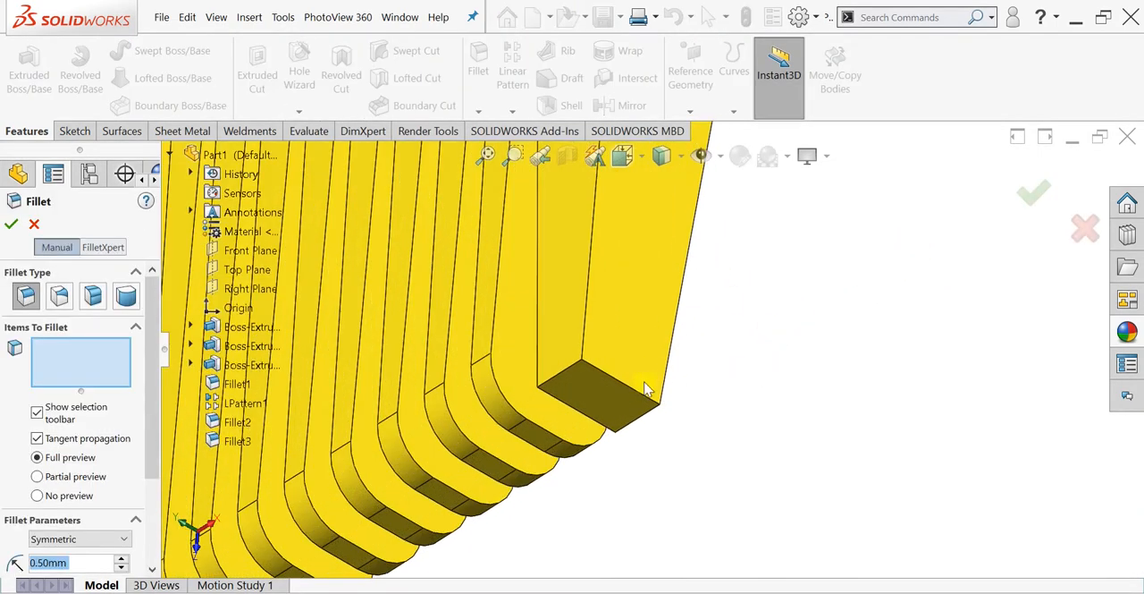
{"action": "left_click", "coordinate": [582, 378]}
{"action": "left_click", "coordinate": [640, 406]}
{"action": "left_click", "coordinate": [597, 436]}
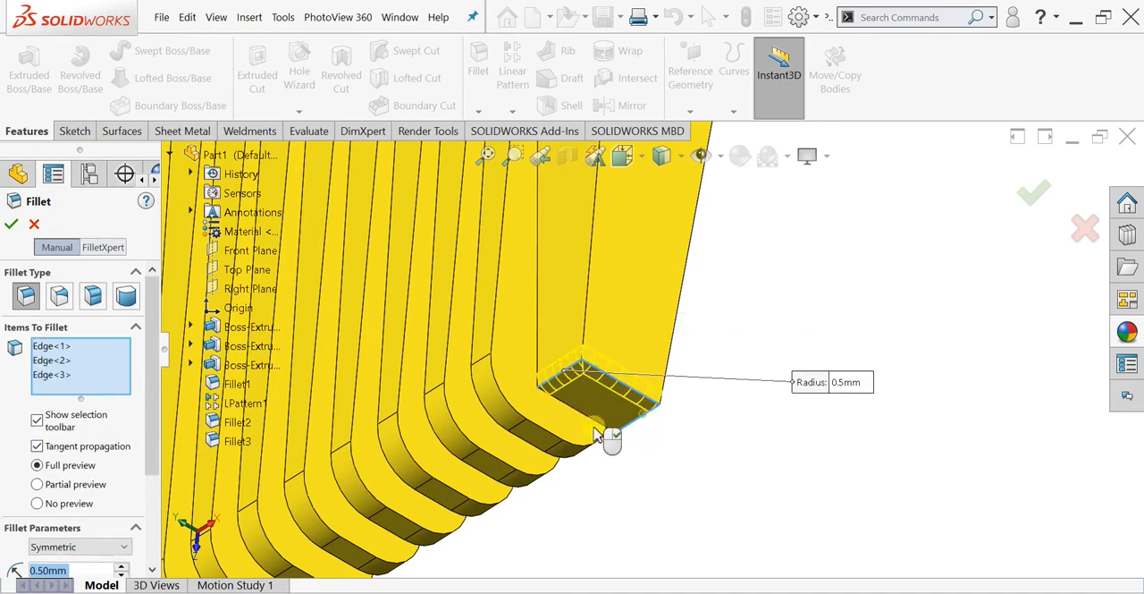
{"action": "left_click", "coordinate": [604, 425]}
{"action": "key", "text": "Return"}
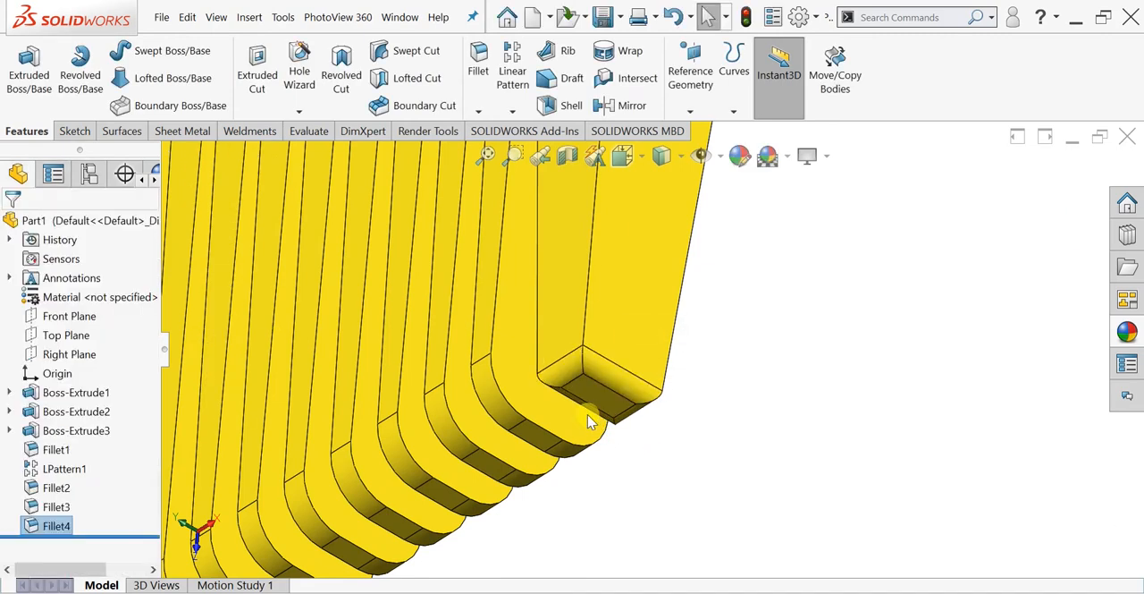
- Start a new sketch on the wide flat face of the comb's bar
{"action": "scroll", "coordinate": [590, 423], "scroll_direction": "up", "scroll_amount": 3}
{"action": "scroll", "coordinate": [599, 432], "scroll_direction": "up", "scroll_amount": 3}
{"action": "middle_click_drag", "start_coordinate": [570, 429], "coordinate": [329, 225]}
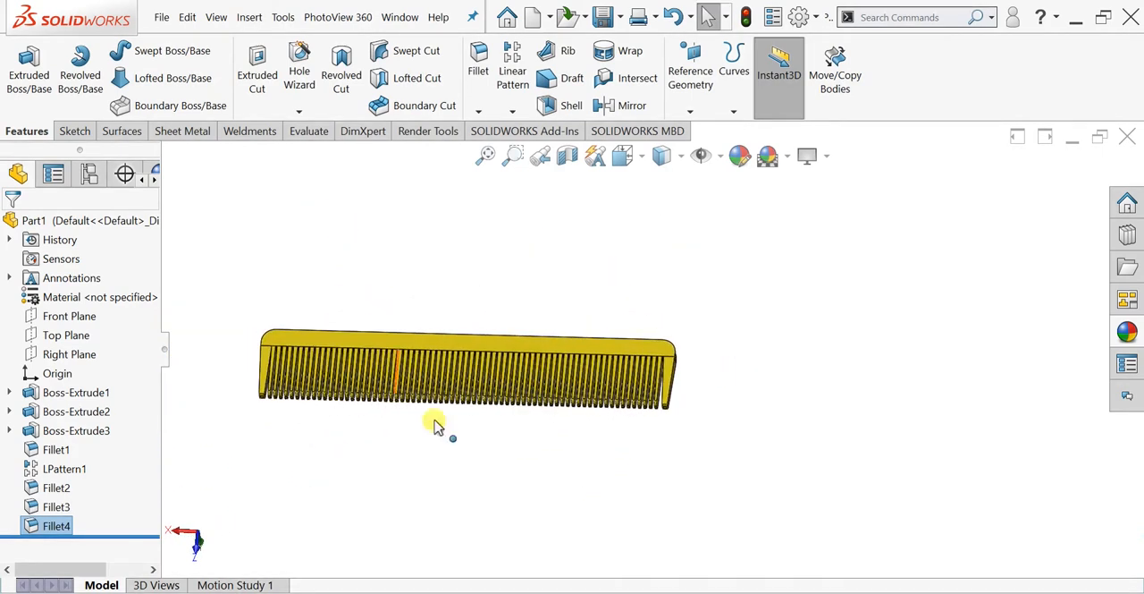
{"action": "key", "text": "space"}
{"action": "left_click", "coordinate": [398, 427]}
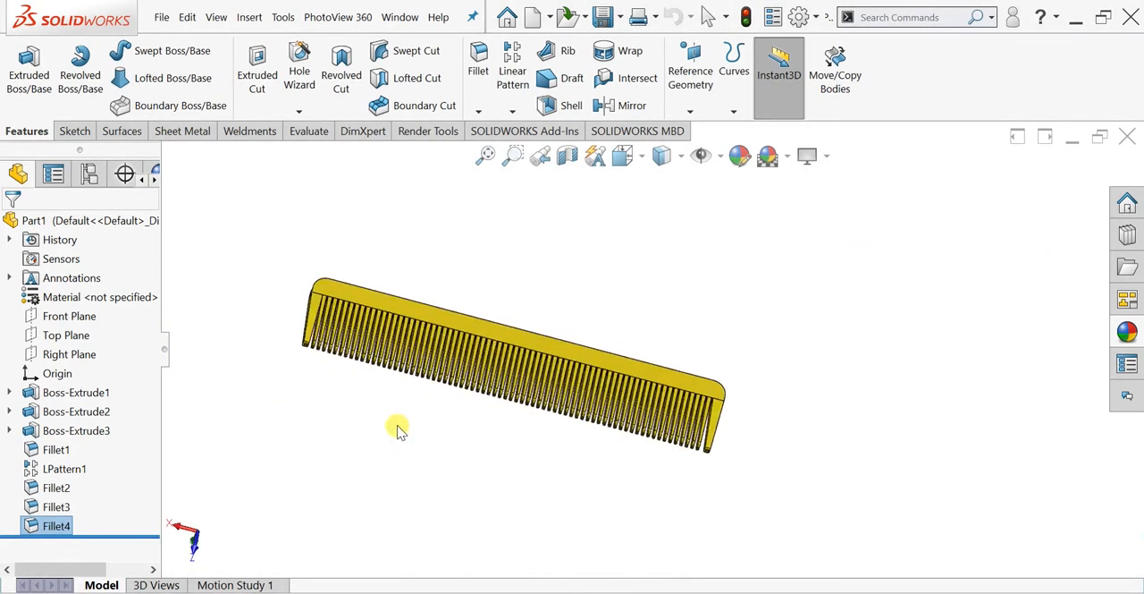
{"action": "middle_click_drag", "start_coordinate": [505, 317], "coordinate": [396, 314]}
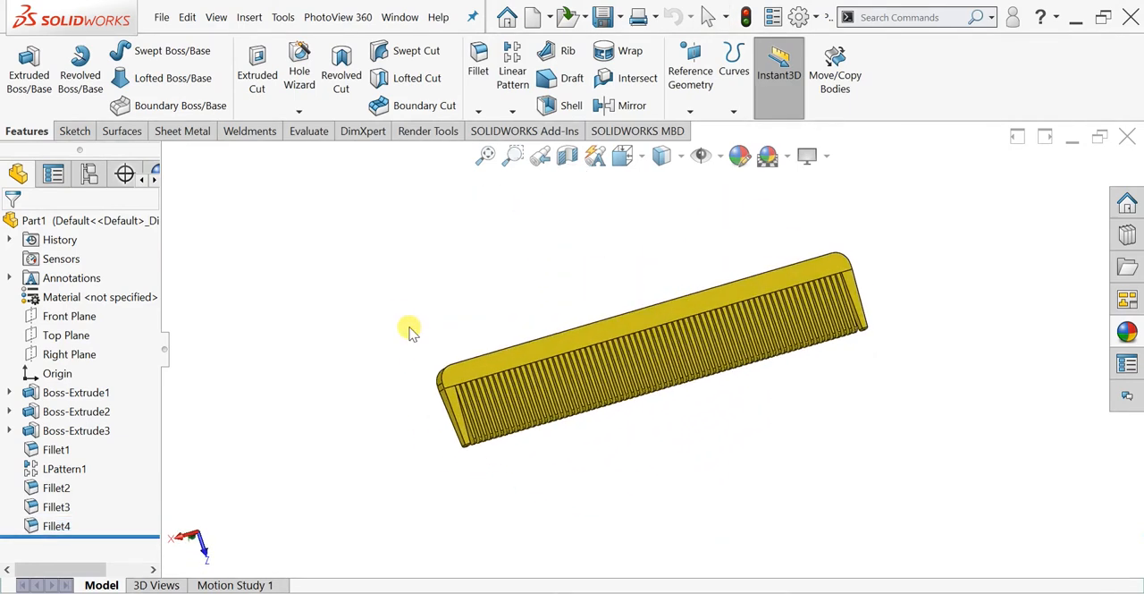
{"action": "scroll", "coordinate": [615, 308], "scroll_direction": "down", "scroll_amount": 5}
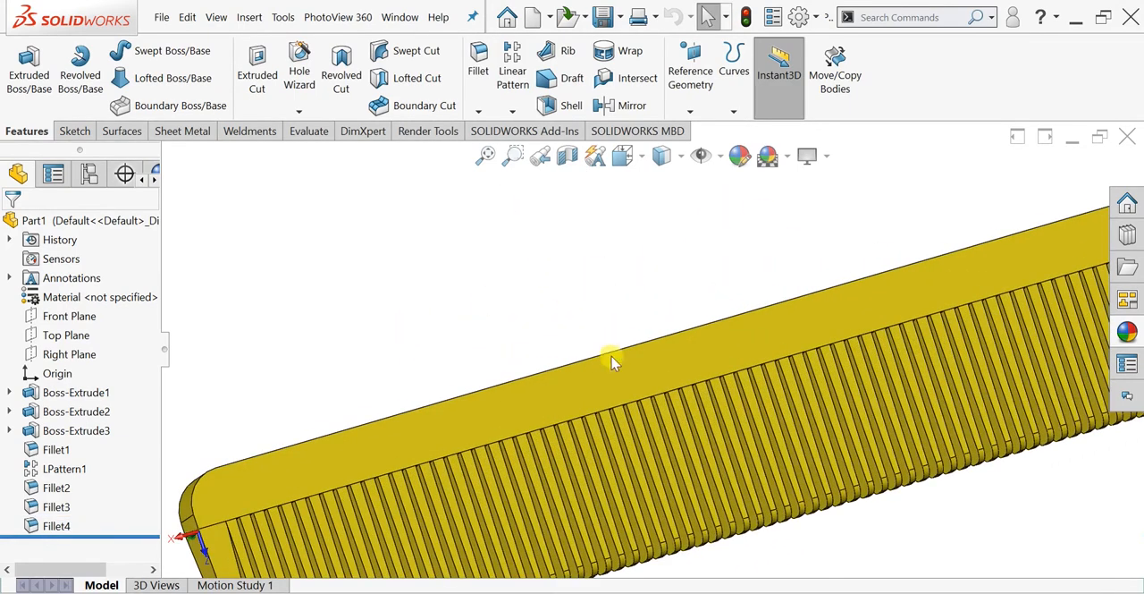
{"action": "left_click", "coordinate": [615, 362]}
{"action": "left_click", "coordinate": [687, 335]}
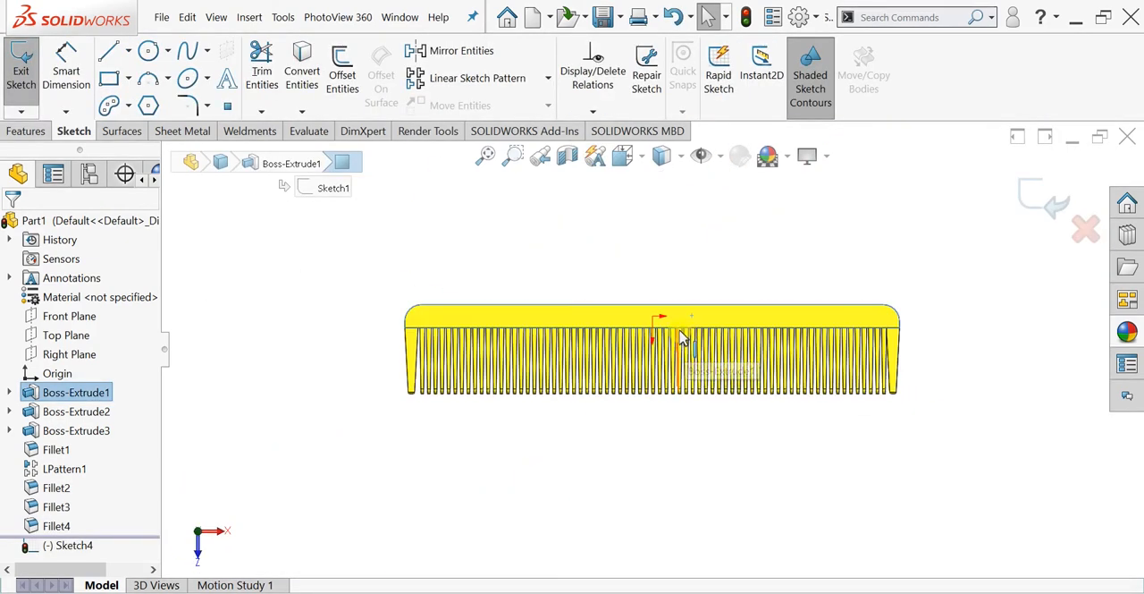
- Sketch a horizontal construction centerline about 36 mm long along the middle of the bar, across the origin
{"action": "middle_click_drag", "start_coordinate": [616, 376], "coordinate": [756, 392]}
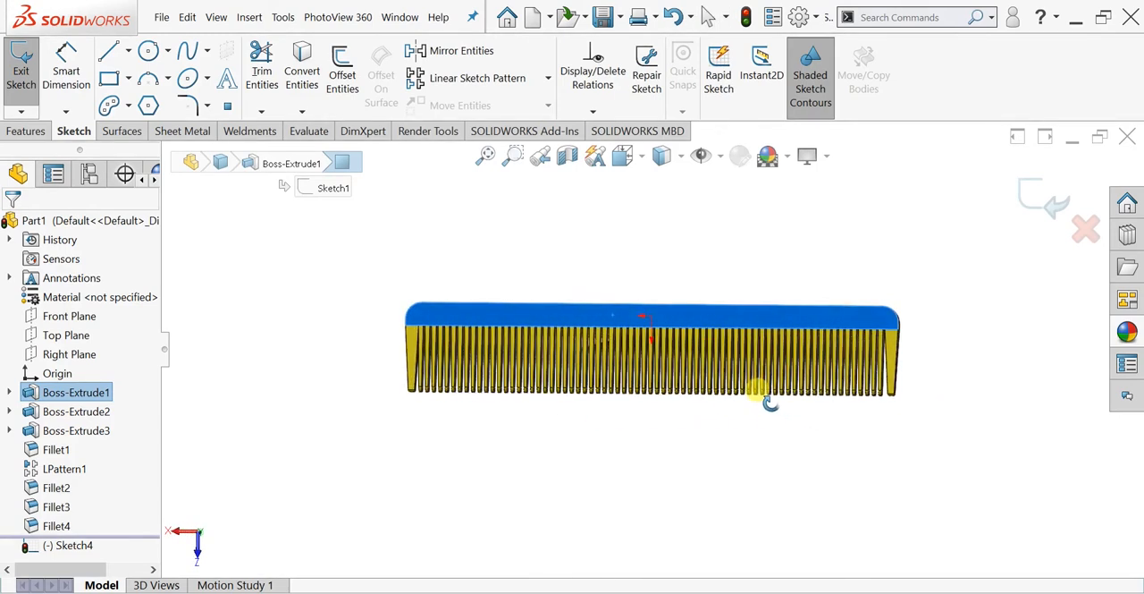
{"action": "scroll", "coordinate": [650, 291], "scroll_direction": "down", "scroll_amount": 4}
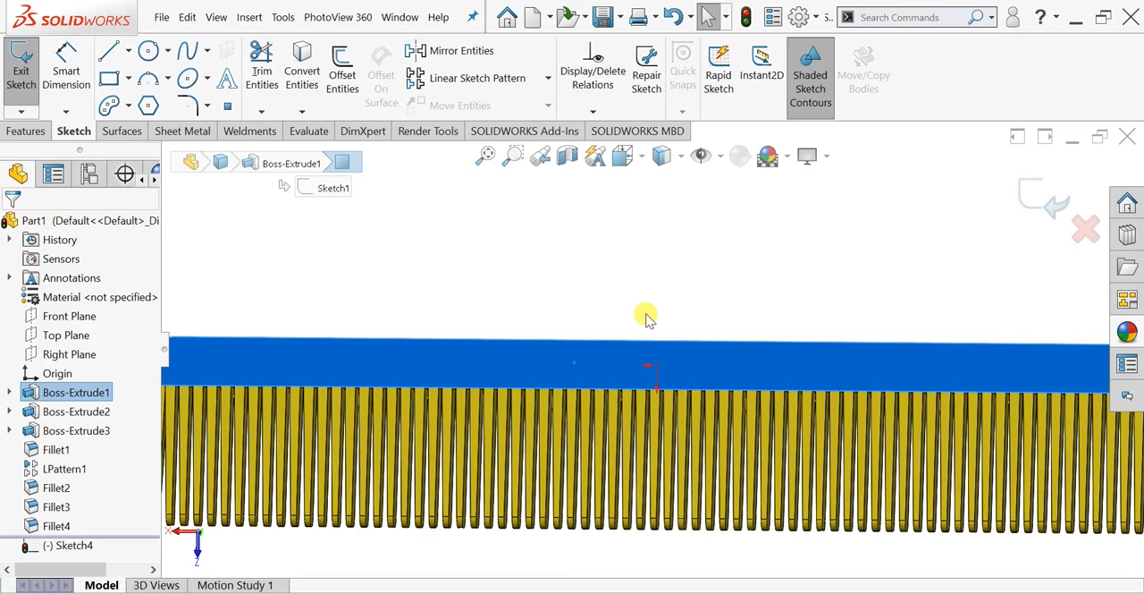
{"action": "left_click", "coordinate": [128, 51]}
{"action": "left_click", "coordinate": [157, 96]}
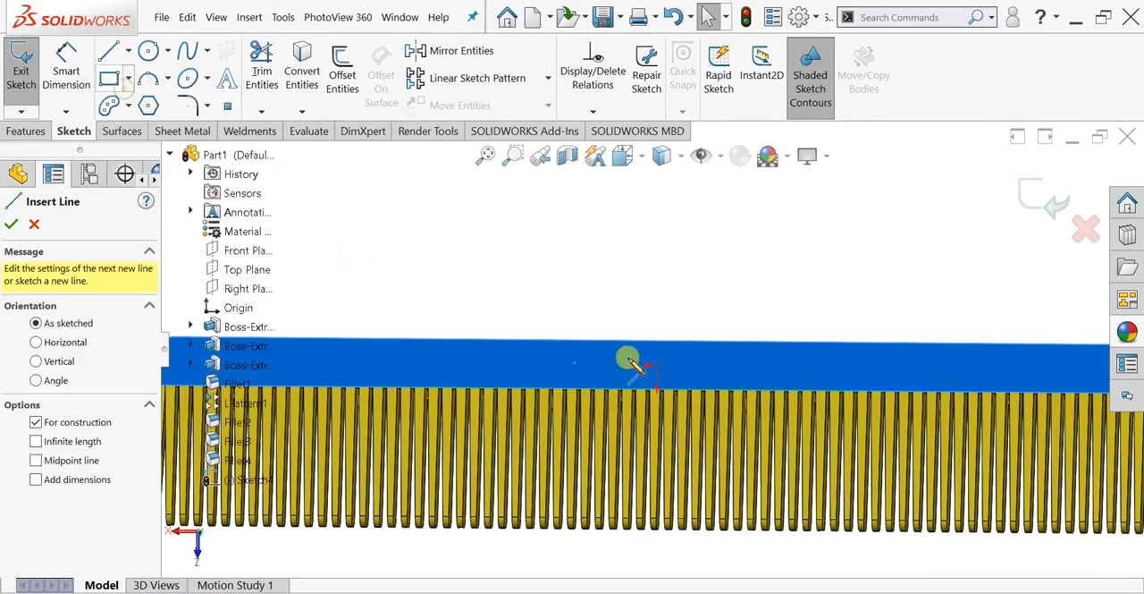
{"action": "left_click", "coordinate": [566, 365]}
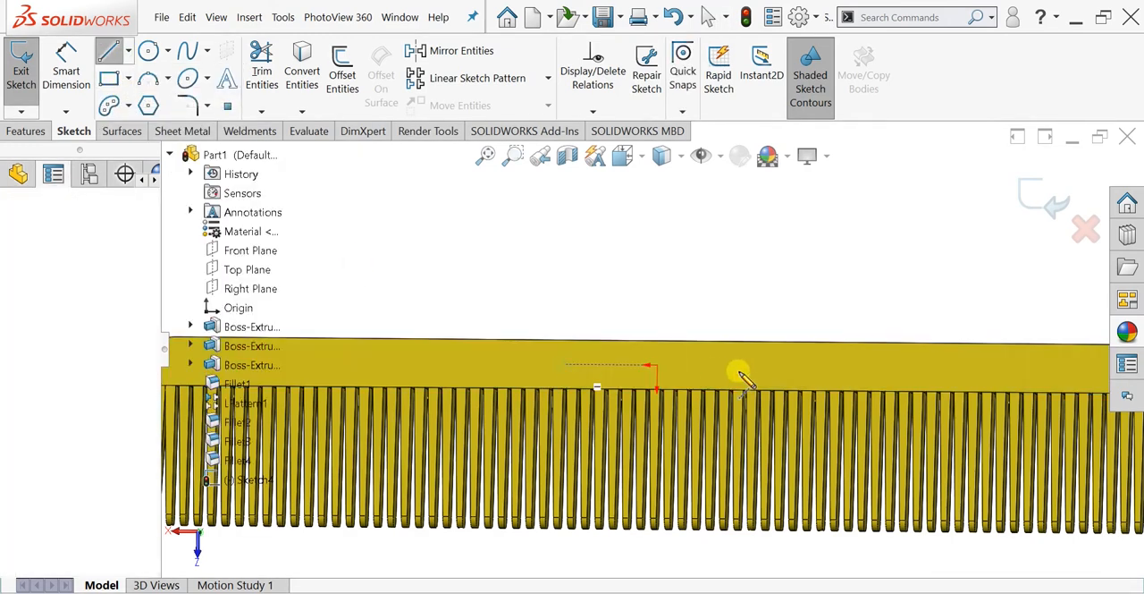
{"action": "left_click", "coordinate": [816, 366]}
{"action": "key", "text": "Escape"}
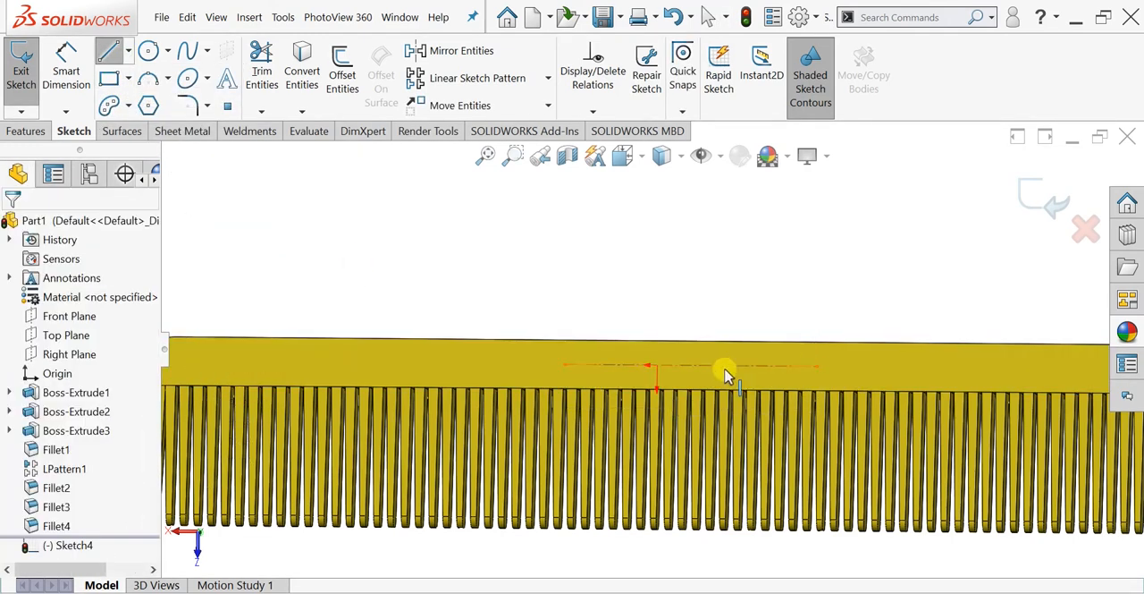
- Make the centerline's midpoint coincident with the origin
{"action": "left_click", "coordinate": [686, 365]}
{"action": "left_click", "coordinate": [690, 366]}
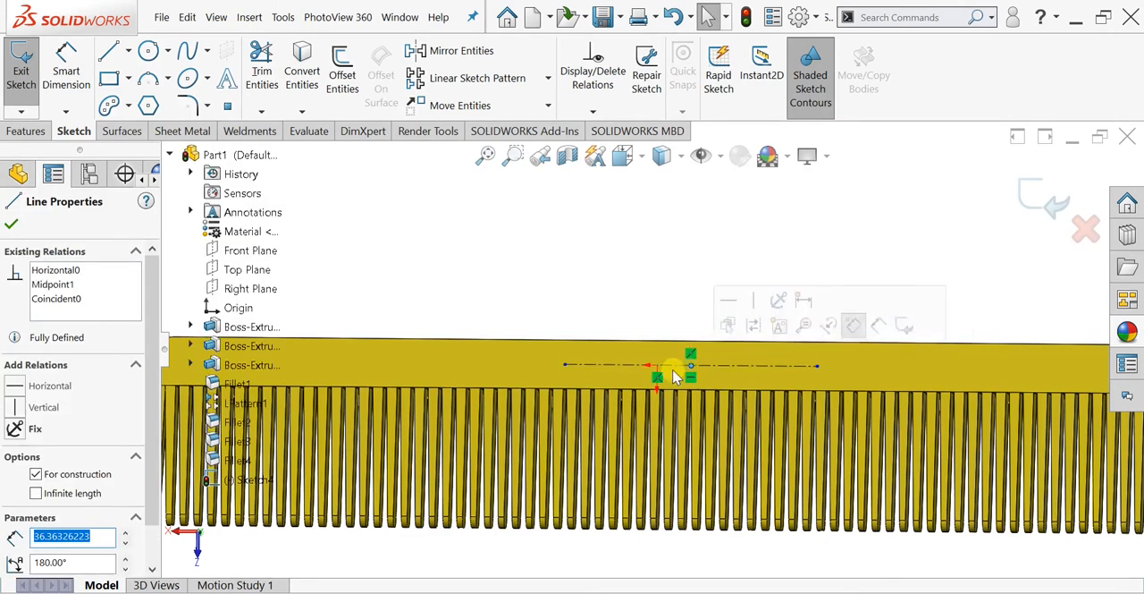
{"action": "left_click", "coordinate": [659, 365], "text": "ctrl"}
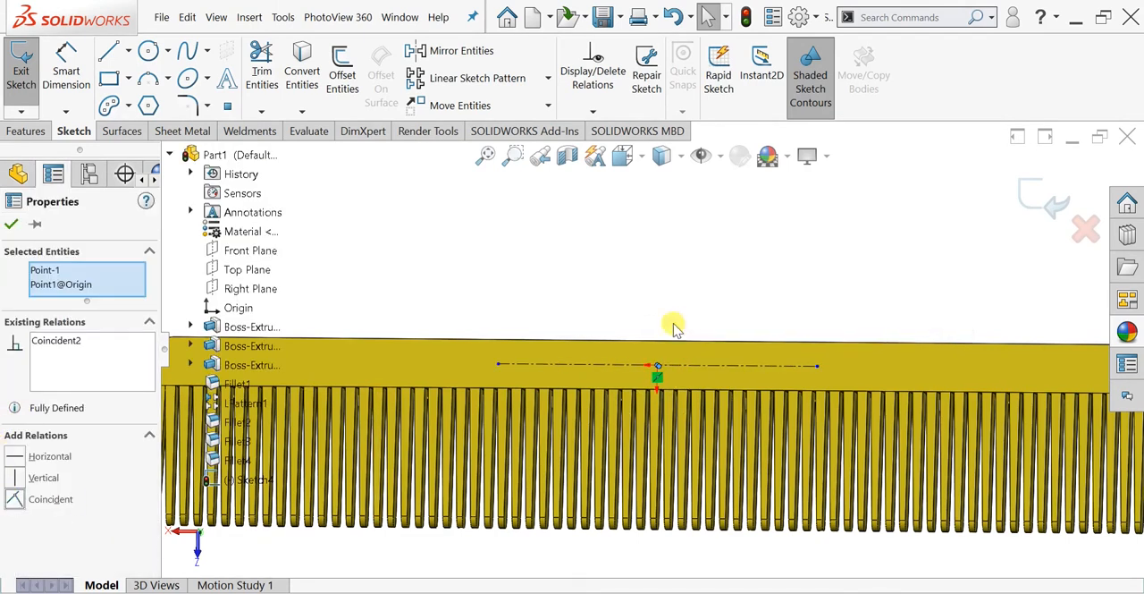
{"action": "key", "text": "Escape"}
{"action": "scroll", "coordinate": [659, 373], "scroll_direction": "down", "scroll_amount": 3}
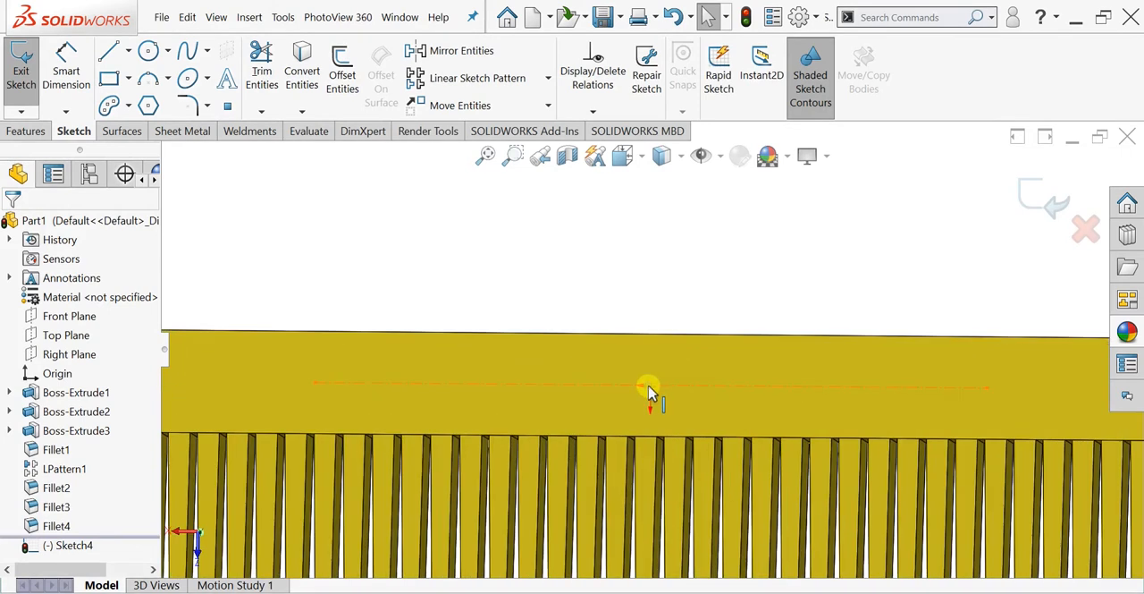
{"action": "left_click", "coordinate": [650, 391]}
{"action": "key", "text": "Escape"}
- Add sketch text reading "Solidworks Comb" on the bar
{"action": "scroll", "coordinate": [626, 286], "scroll_direction": "up", "scroll_amount": 2}
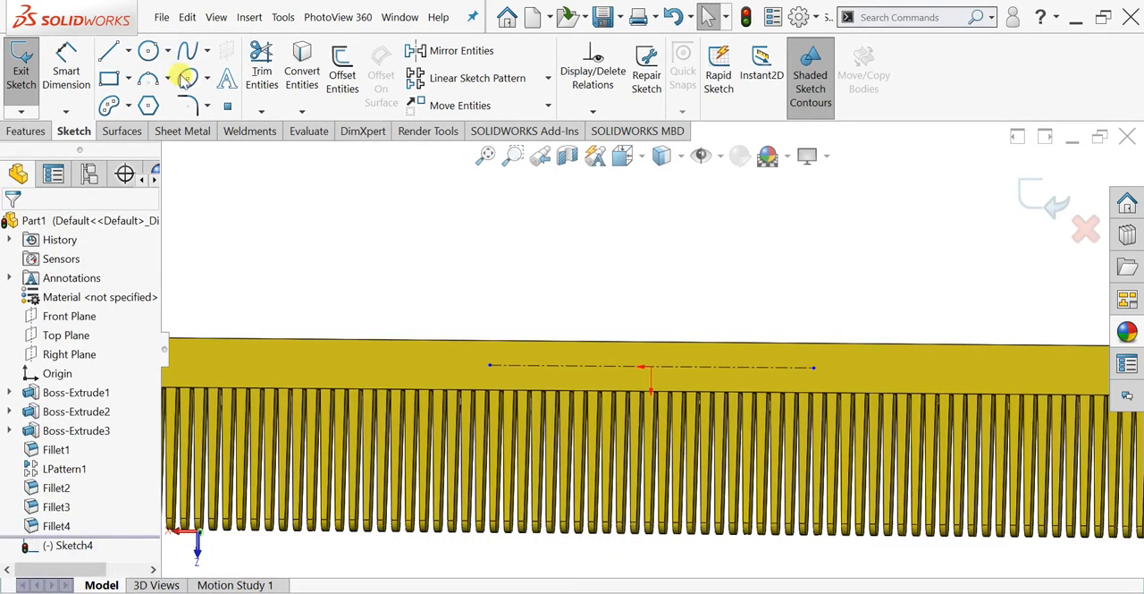
{"action": "left_click", "coordinate": [225, 78]}
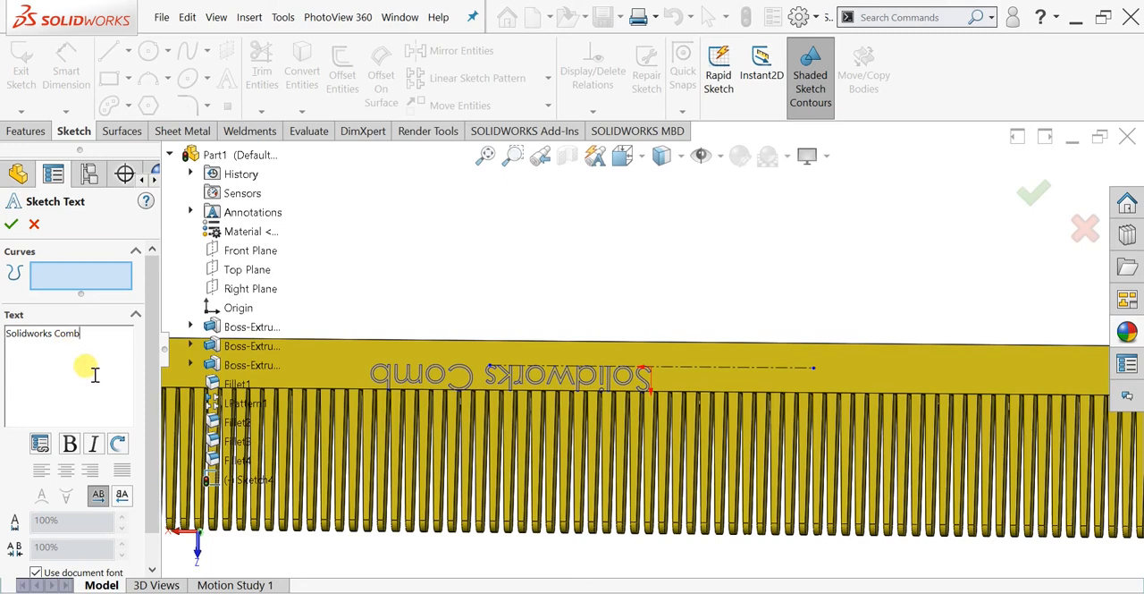
{"action": "scroll", "coordinate": [503, 407], "scroll_direction": "up", "scroll_amount": 1}
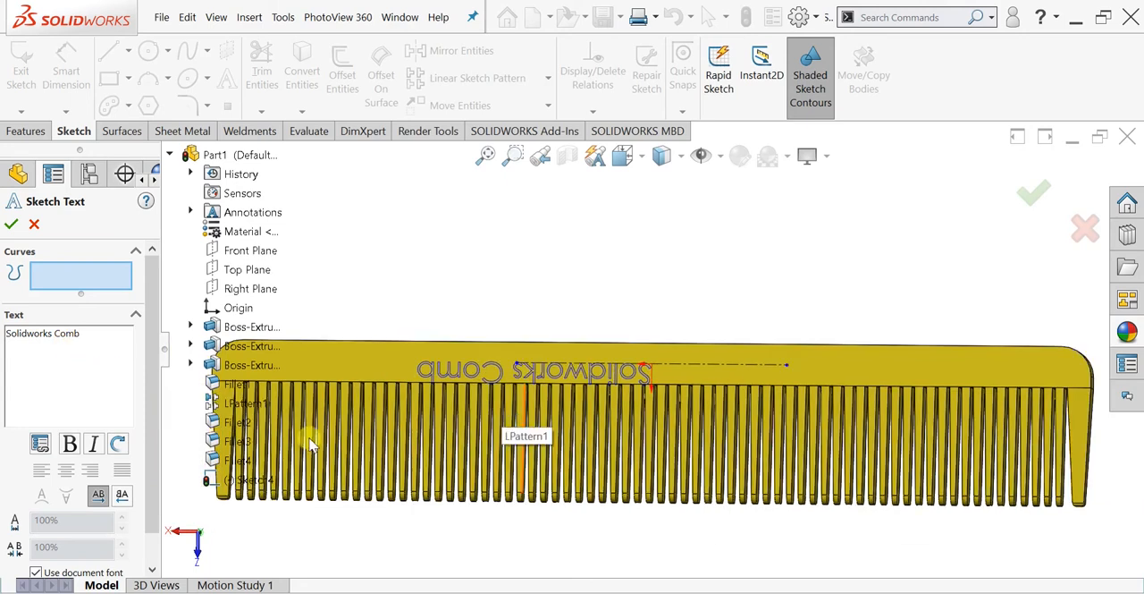
- Try rotating the characters of the "Solidworks Comb" sketch text by 30 degrees
{"action": "left_click_drag", "start_coordinate": [85, 331], "coordinate": [7, 348]}
{"action": "left_click", "coordinate": [117, 447]}
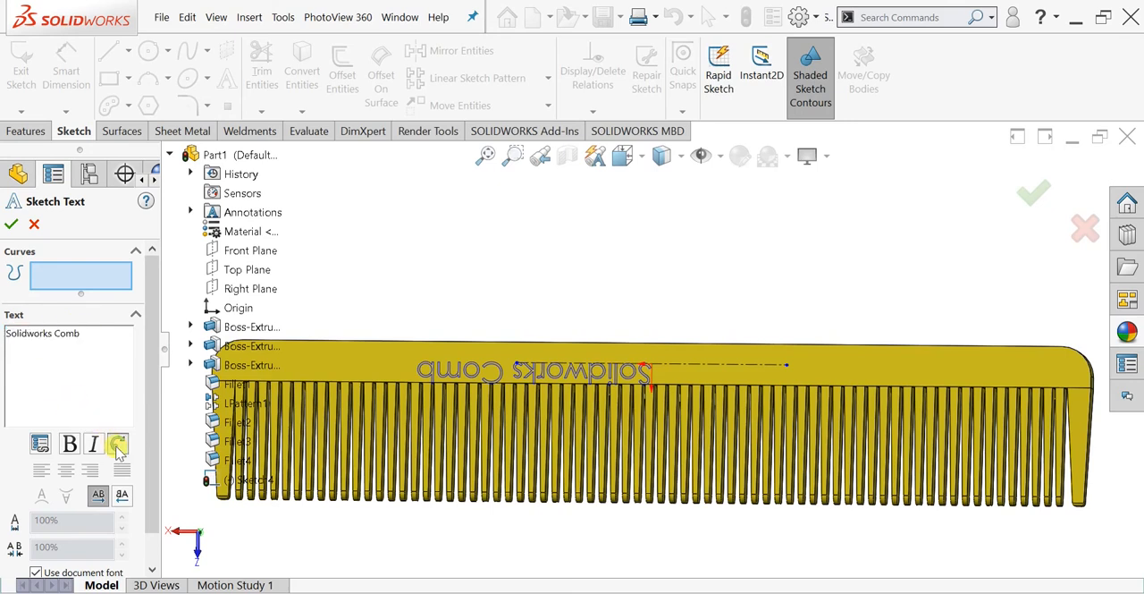
{"action": "left_click", "coordinate": [117, 446]}
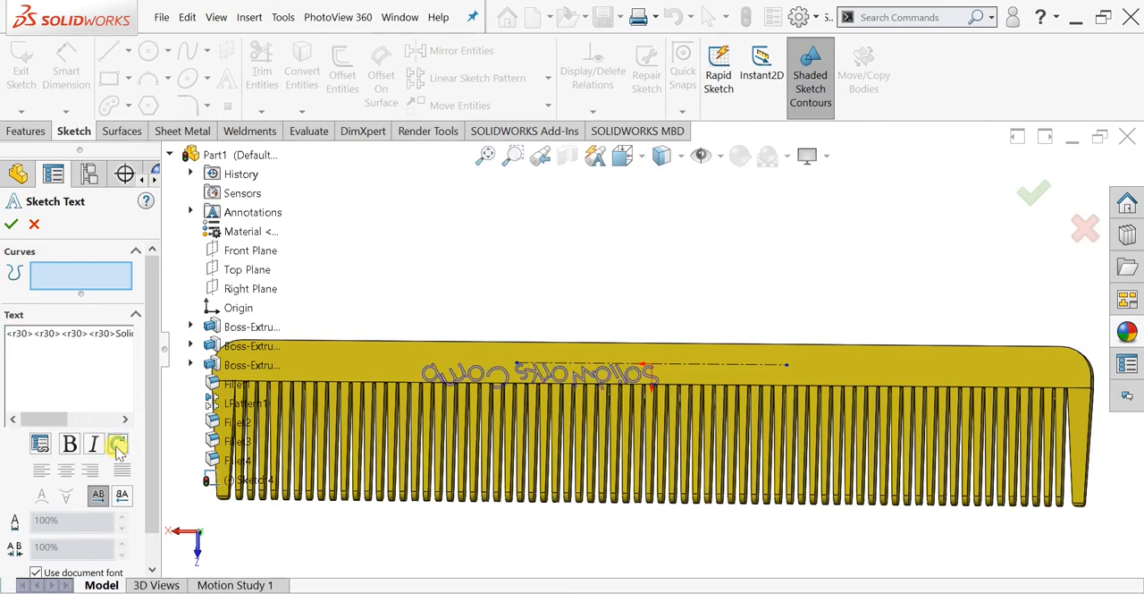
- Make the sketch text follow the construction centerline, checking the horizontal flip and restoring the normal reading direction
{"action": "left_click", "coordinate": [617, 365]}
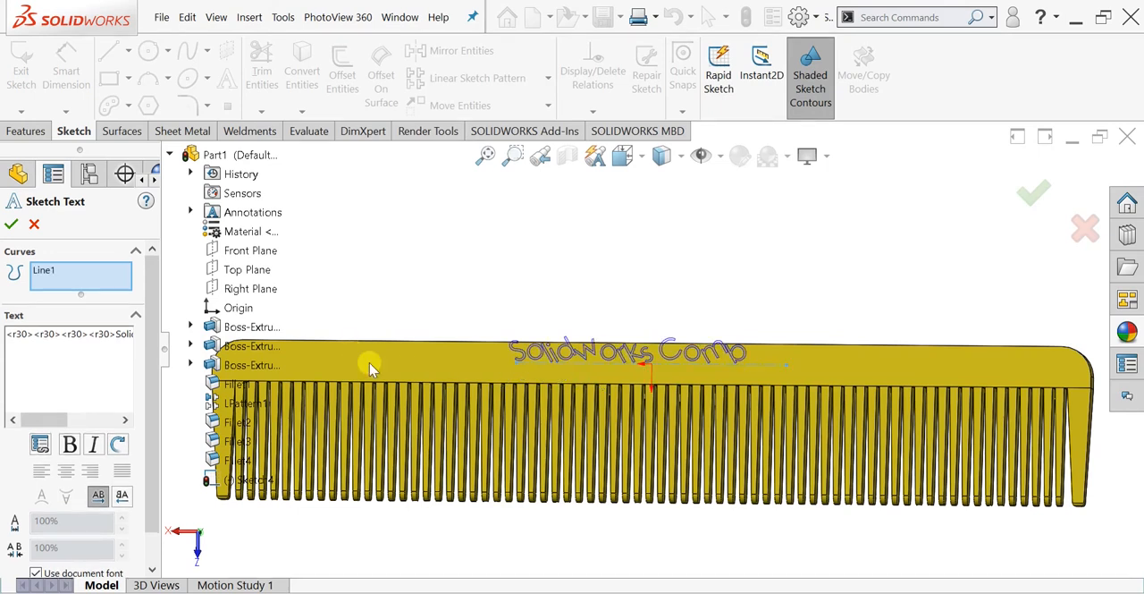
{"action": "left_click", "coordinate": [123, 497]}
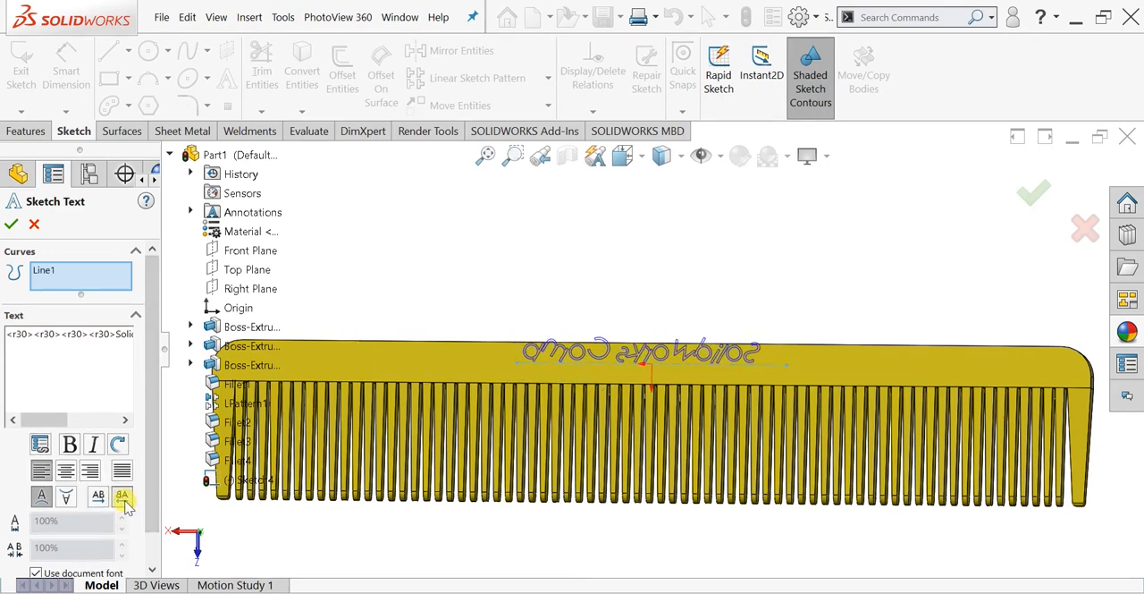
{"action": "left_click", "coordinate": [100, 498]}
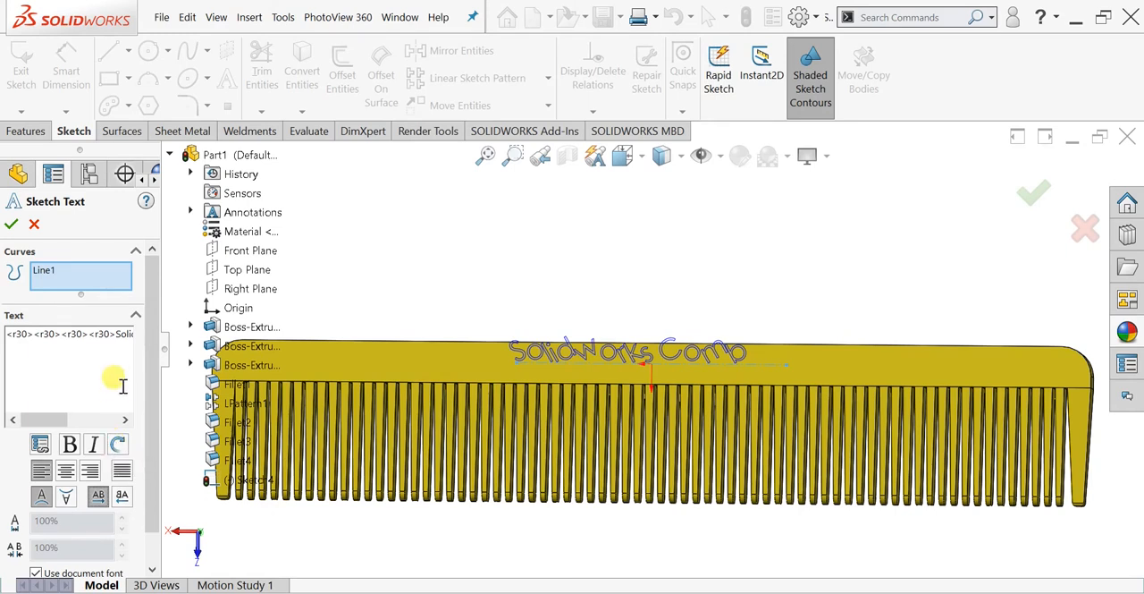
- Make the sketch text bold and try applying a further 30-degree rotation to it
{"action": "key", "text": "ctrl+shift+Left"}
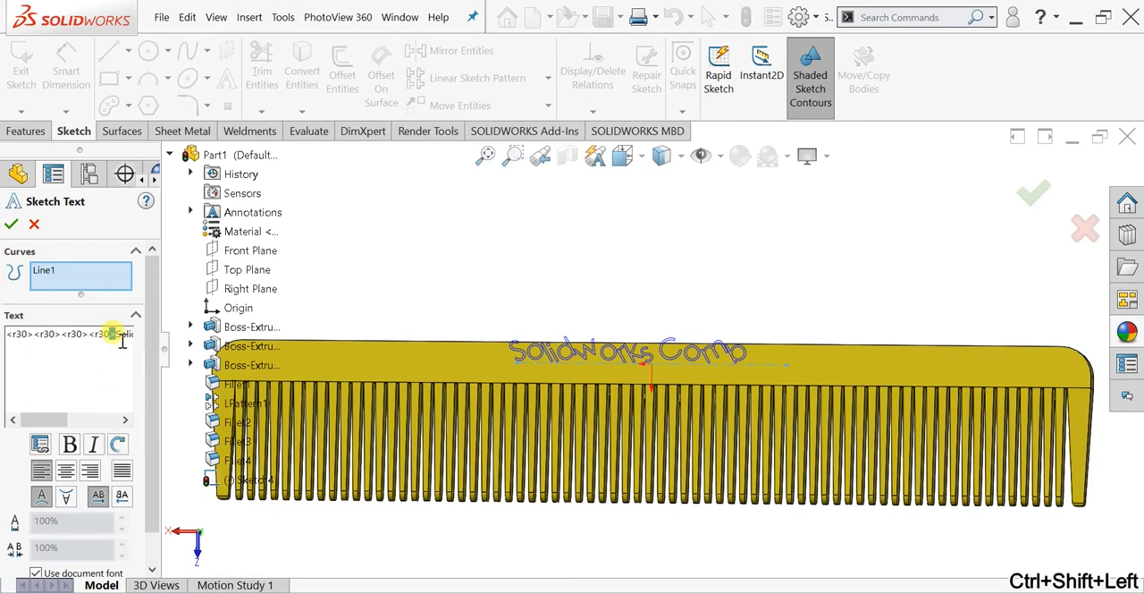
{"action": "key", "text": "Delete"}
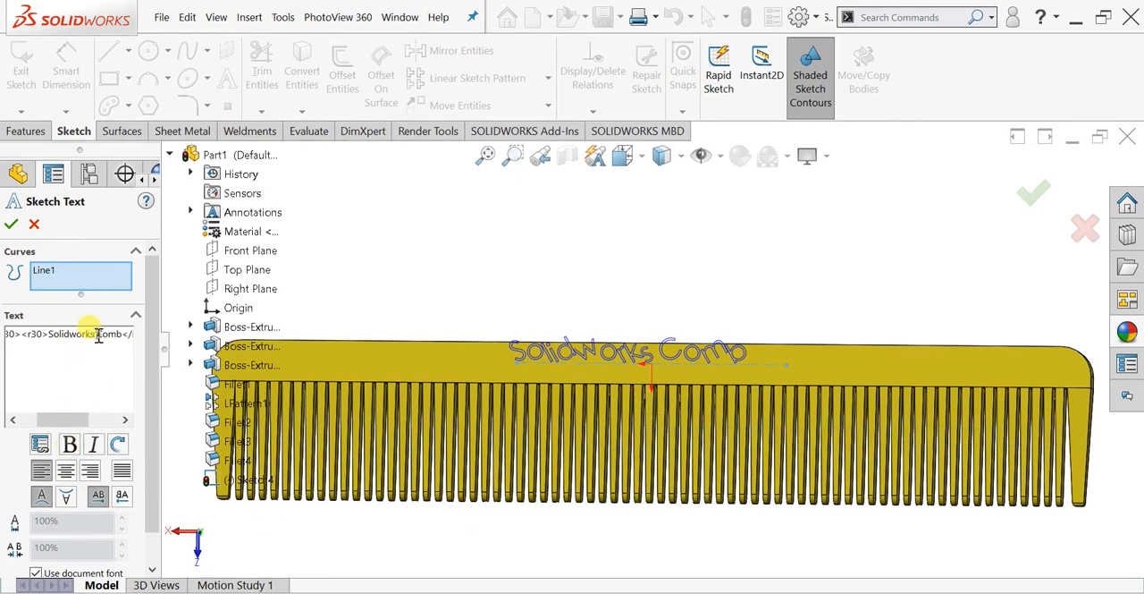
{"action": "key", "text": "ctrl+a"}
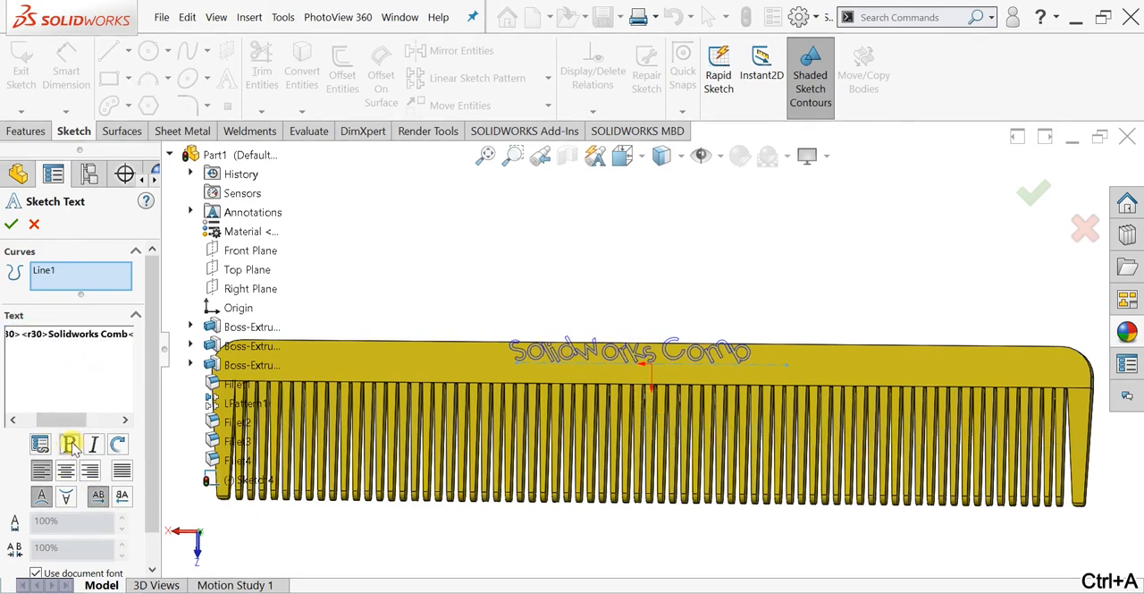
{"action": "left_click", "coordinate": [118, 445]}
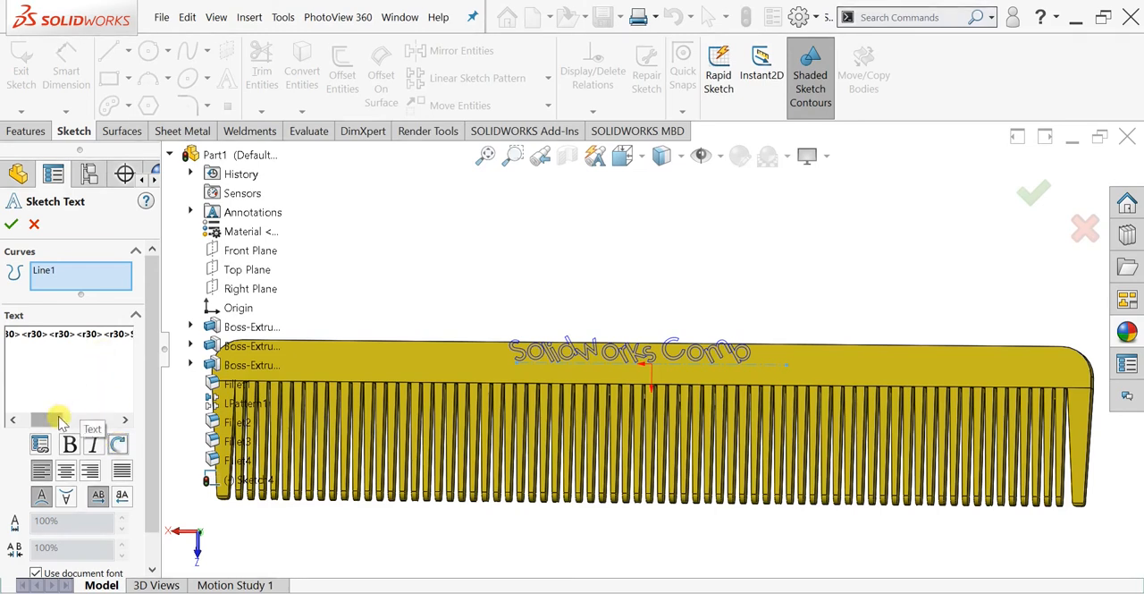
- Remove all <r30> rotation tags in front of "Solidworks Comb" in the sketch text
{"action": "left_click", "coordinate": [24, 419]}
{"action": "left_click_drag", "start_coordinate": [7, 334], "coordinate": [40, 334]}
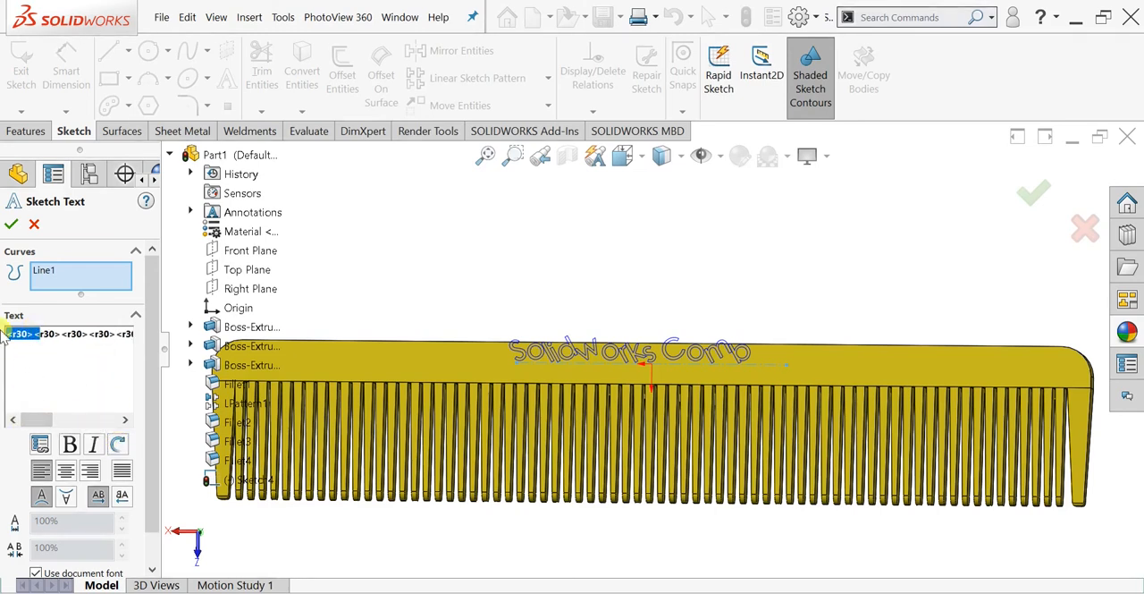
{"action": "key", "text": "BackSpace"}
{"action": "key", "text": "ctrl+shift+Right"}
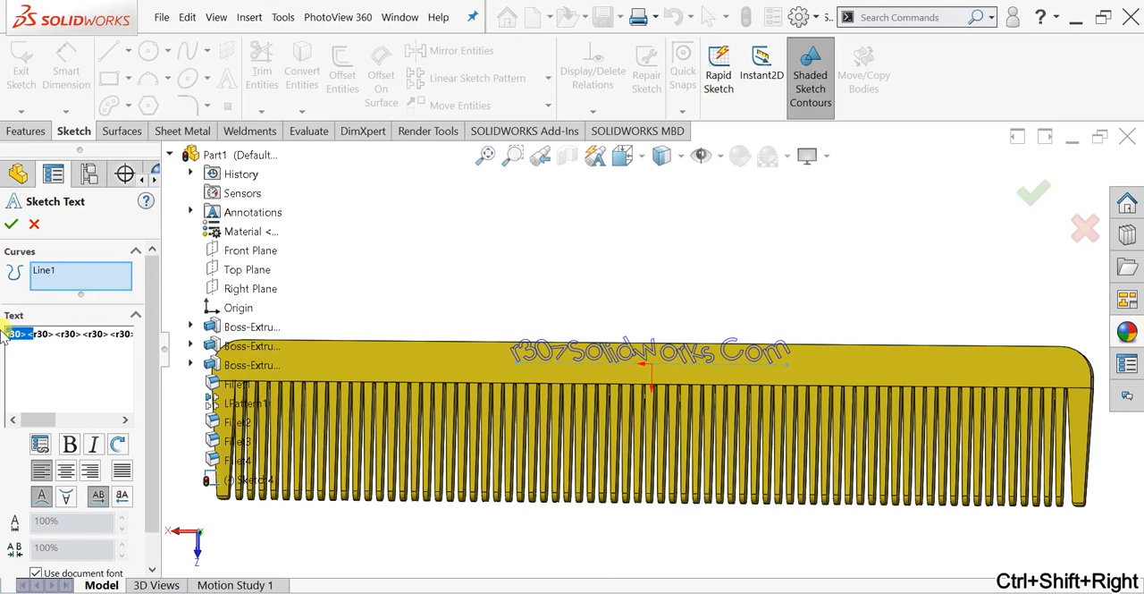
{"action": "key", "text": "BackSpace"}
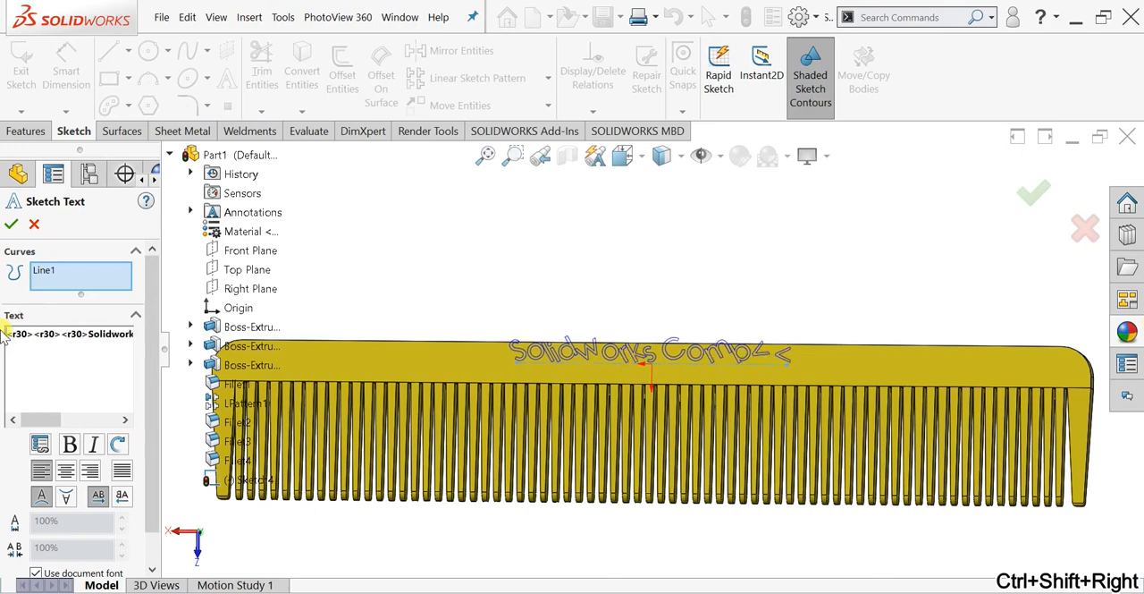
{"action": "key", "text": "ctrl+shift+Right"}
{"action": "key", "text": "BackSpace"}
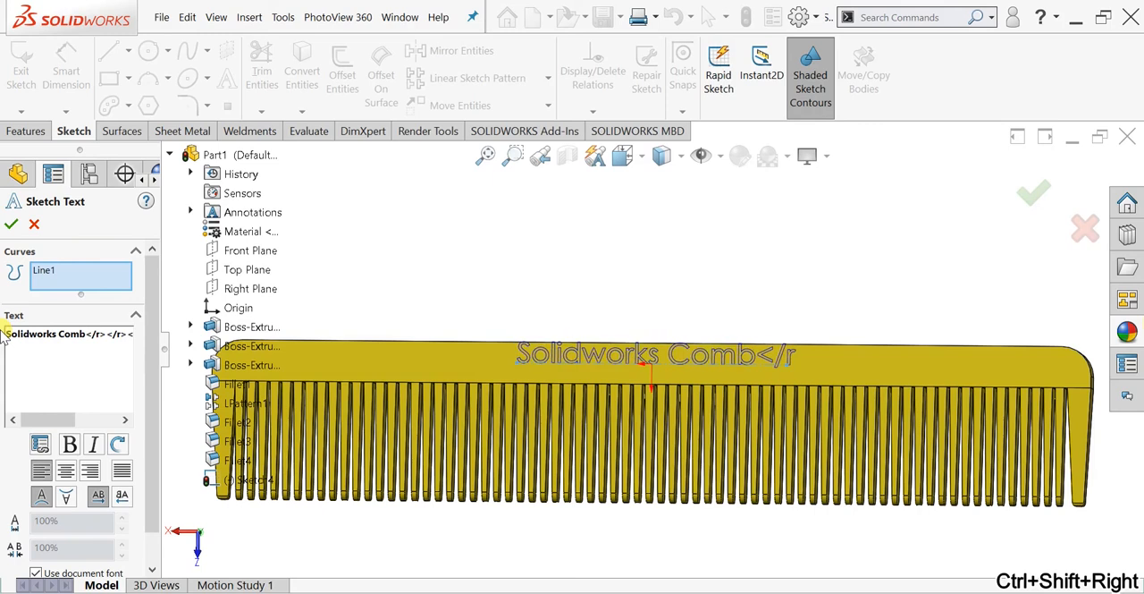
- Delete the </r> tags following "Solidworks Comb" and accept the sketch text
{"action": "key", "text": "ctrl+Right"}
{"action": "key", "text": "ctrl+shift+Right"}
{"action": "key", "text": "ctrl+shift+Right"}
{"action": "key", "text": "ctrl+shift+Right"}
{"action": "key", "text": "ctrl+shift+Right"}
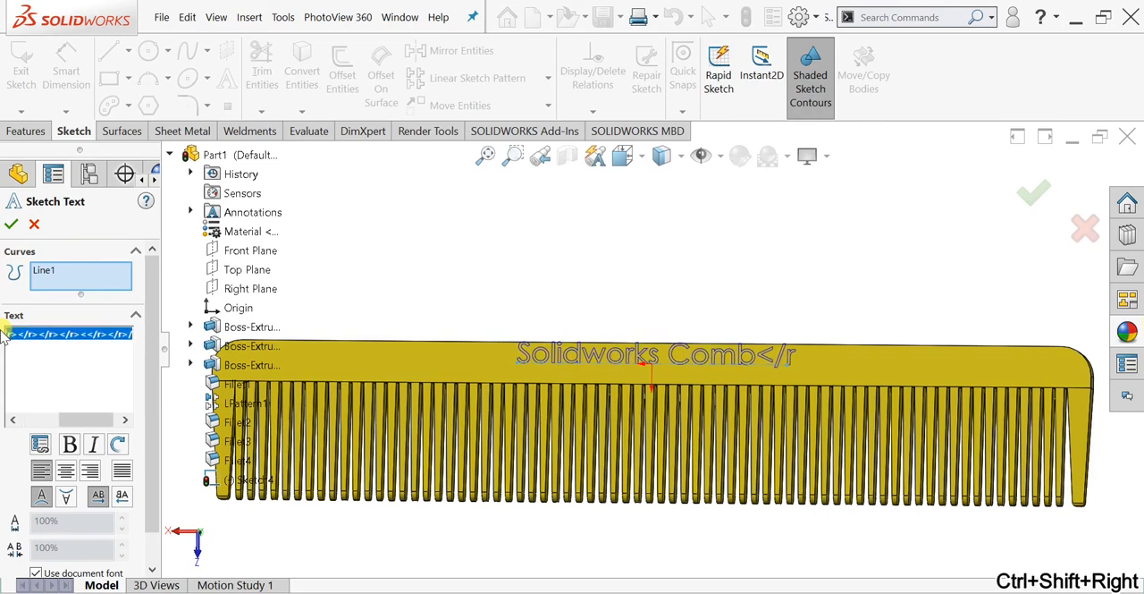
{"action": "key", "text": "BackSpace"}
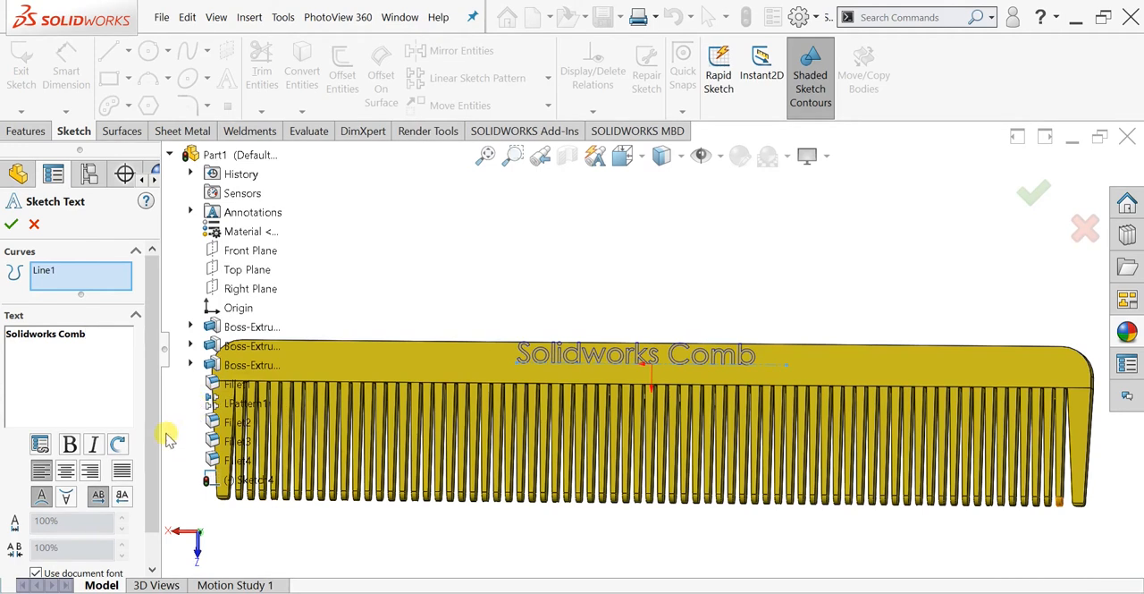
{"action": "scroll", "coordinate": [149, 420], "scroll_direction": "down", "scroll_amount": 1}
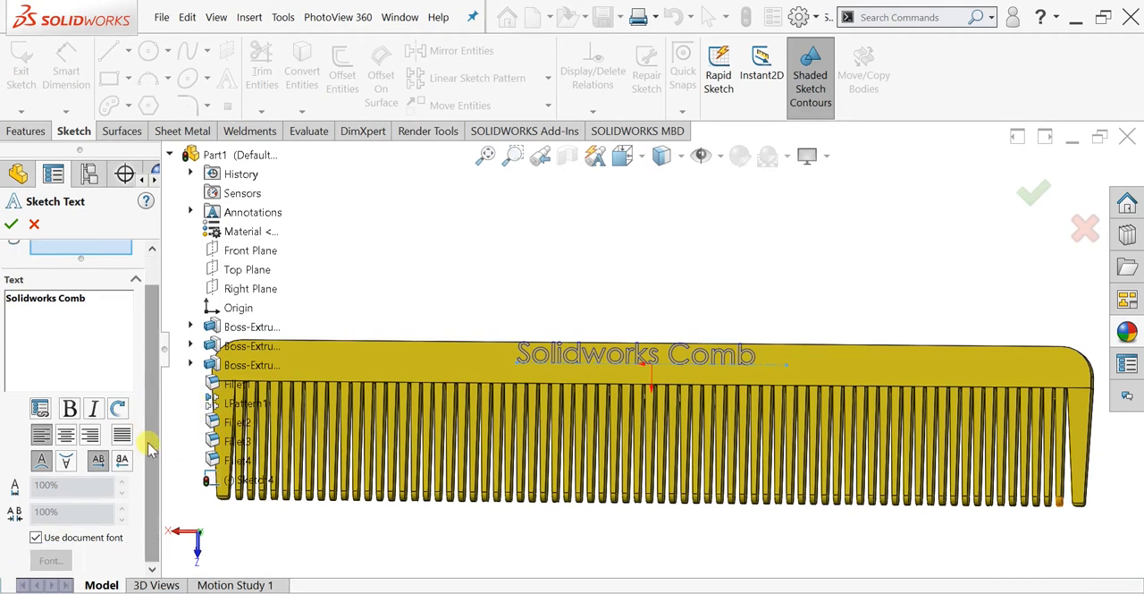
{"action": "scroll", "coordinate": [149, 353], "scroll_direction": "up", "scroll_amount": 1}
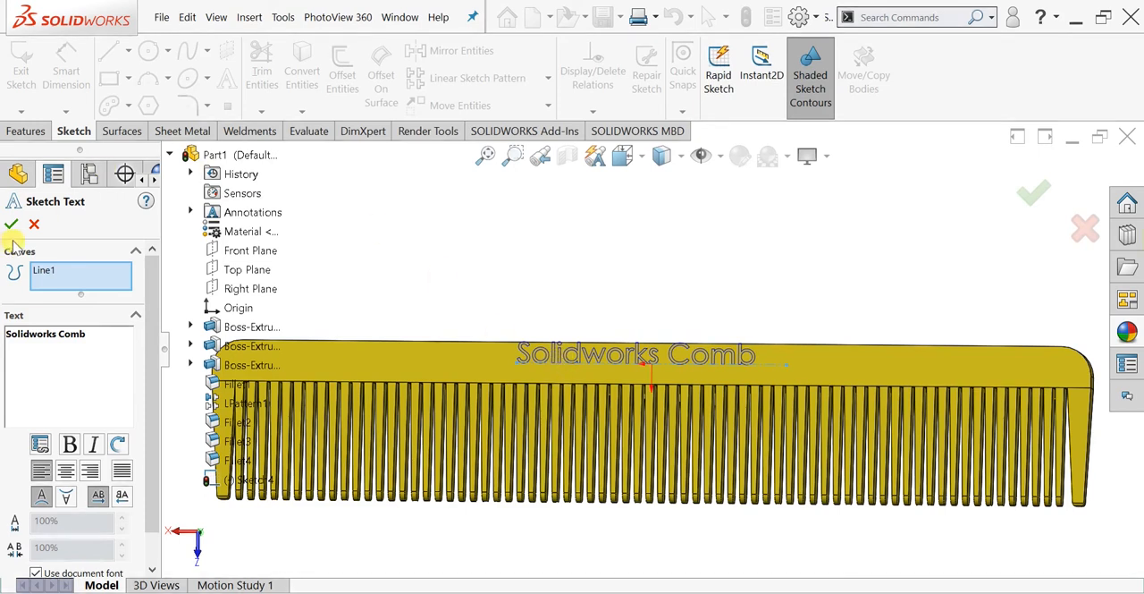
{"action": "scroll", "coordinate": [152, 384], "scroll_direction": "down", "scroll_amount": 1}
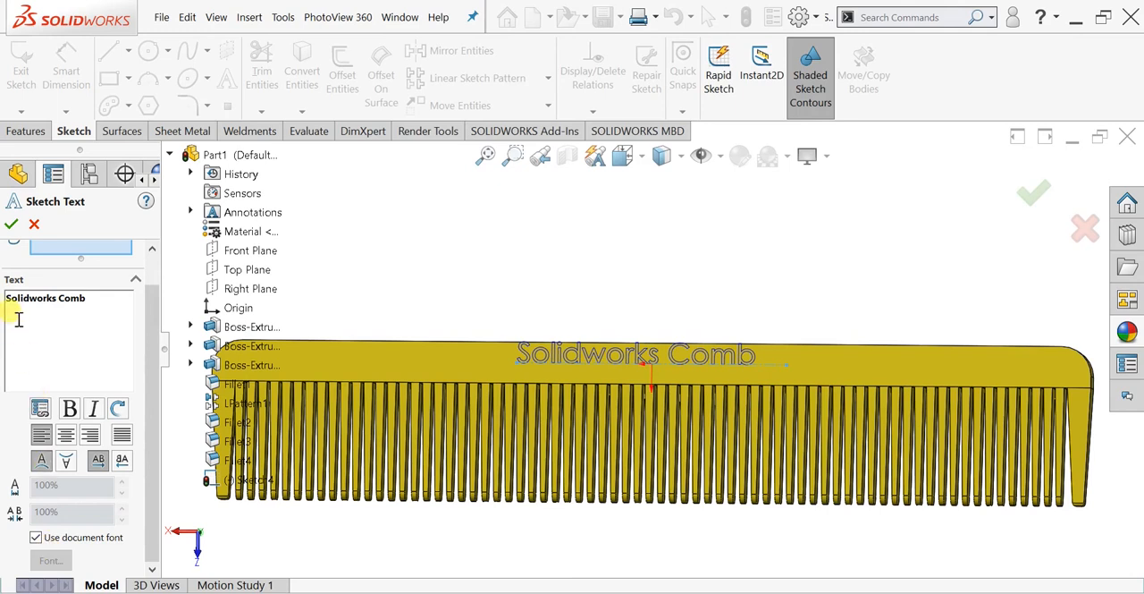
{"action": "left_click", "coordinate": [11, 224]}
- Engrave the sketch text into the comb's bar with a blind Extruded Cut 1 mm deep
{"action": "left_click", "coordinate": [26, 131]}
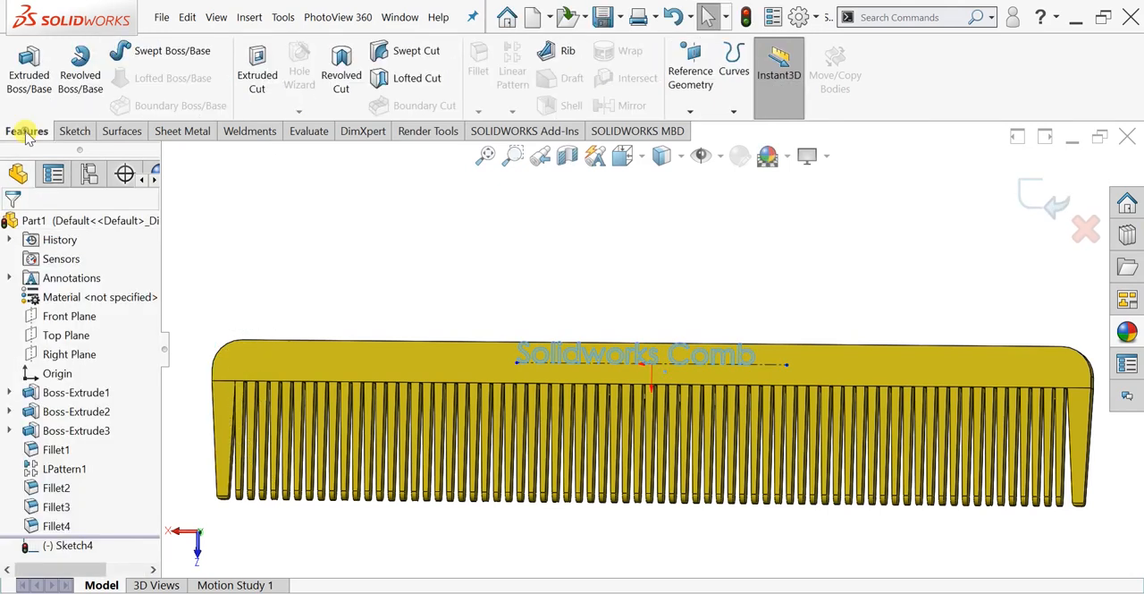
{"action": "left_click", "coordinate": [257, 71]}
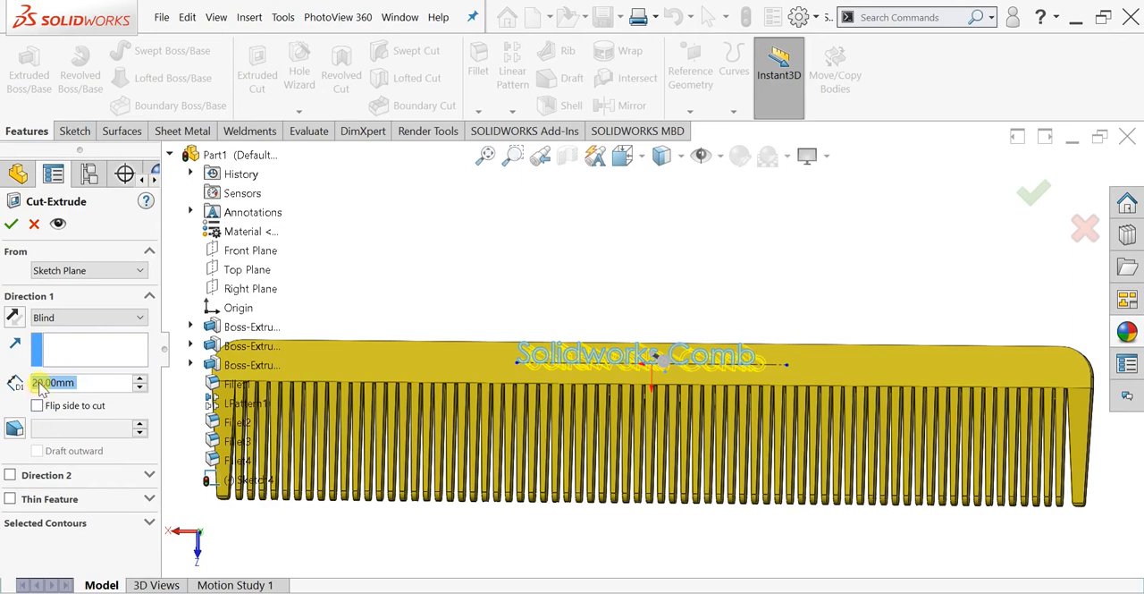
{"action": "left_click", "coordinate": [40, 384]}
{"action": "key", "text": "BackSpace"}
{"action": "key", "text": "BackSpace"}
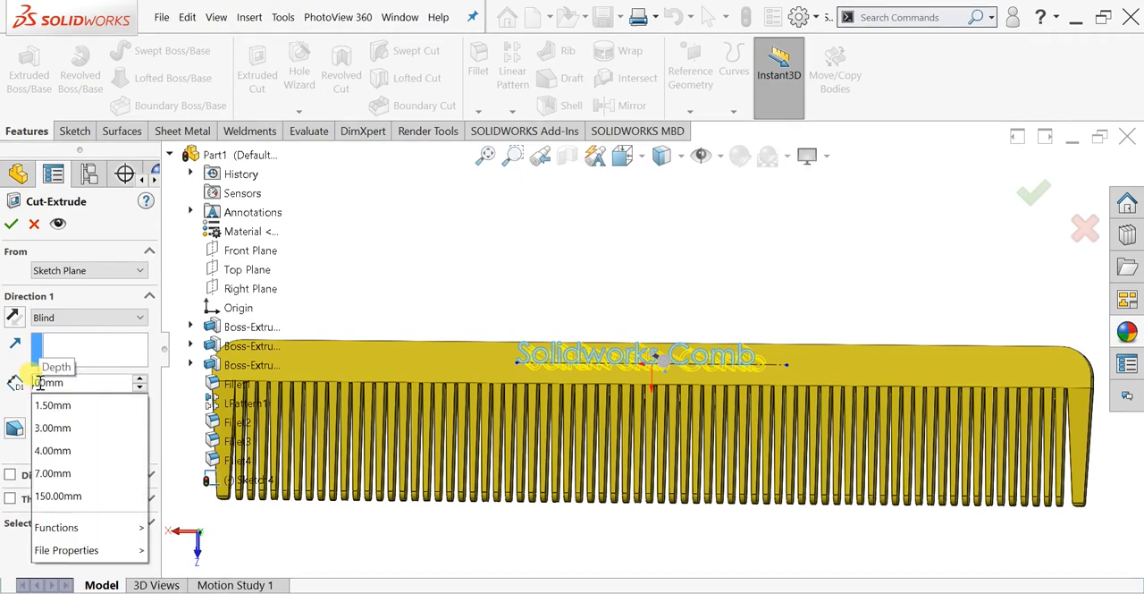
{"action": "type", "text": "1"}
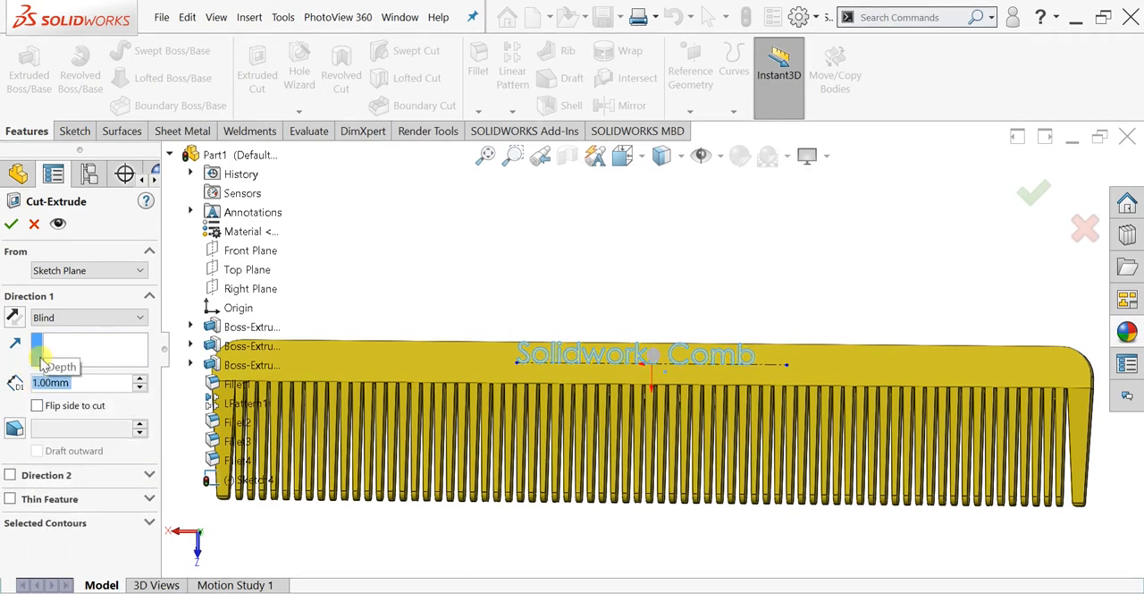
{"action": "left_click", "coordinate": [11, 223]}
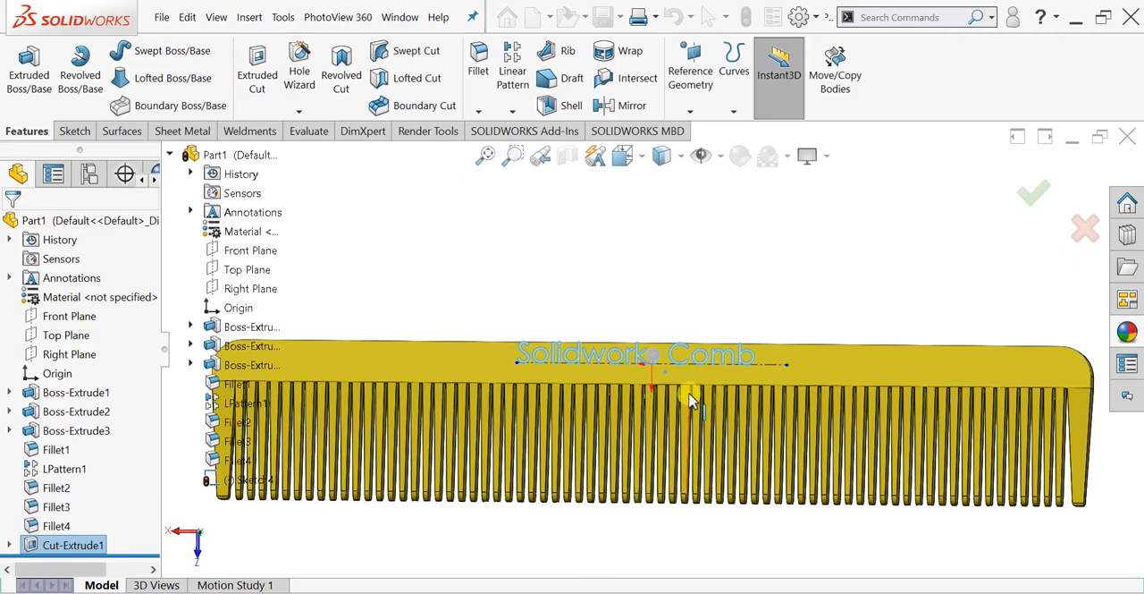
- Apply the red medium gloss plastic appearance to the engraved text cut
{"action": "scroll", "coordinate": [669, 289], "scroll_direction": "up", "scroll_amount": 2}
{"action": "mouse_move", "coordinate": [667, 287]}
{"action": "middle_mouse_down"}
{"action": "mouse_move", "coordinate": [670, 296]}
{"action": "mouse_move", "coordinate": [660, 288]}
{"action": "middle_mouse_up"}
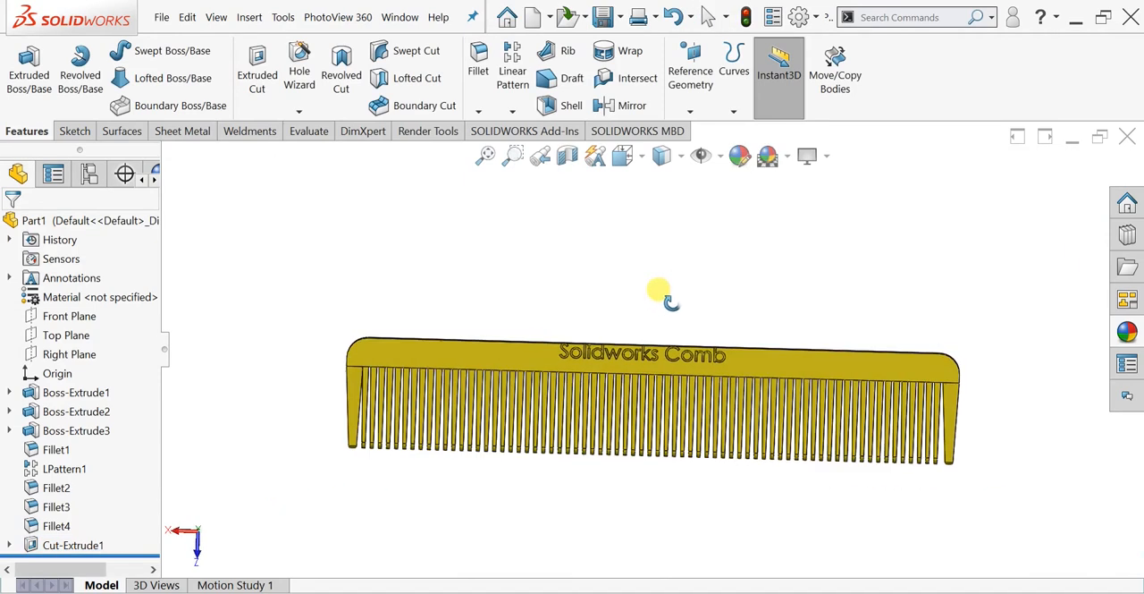
{"action": "left_click", "coordinate": [75, 546]}
{"action": "left_click", "coordinate": [1128, 333]}
{"action": "left_click", "coordinate": [953, 422]}
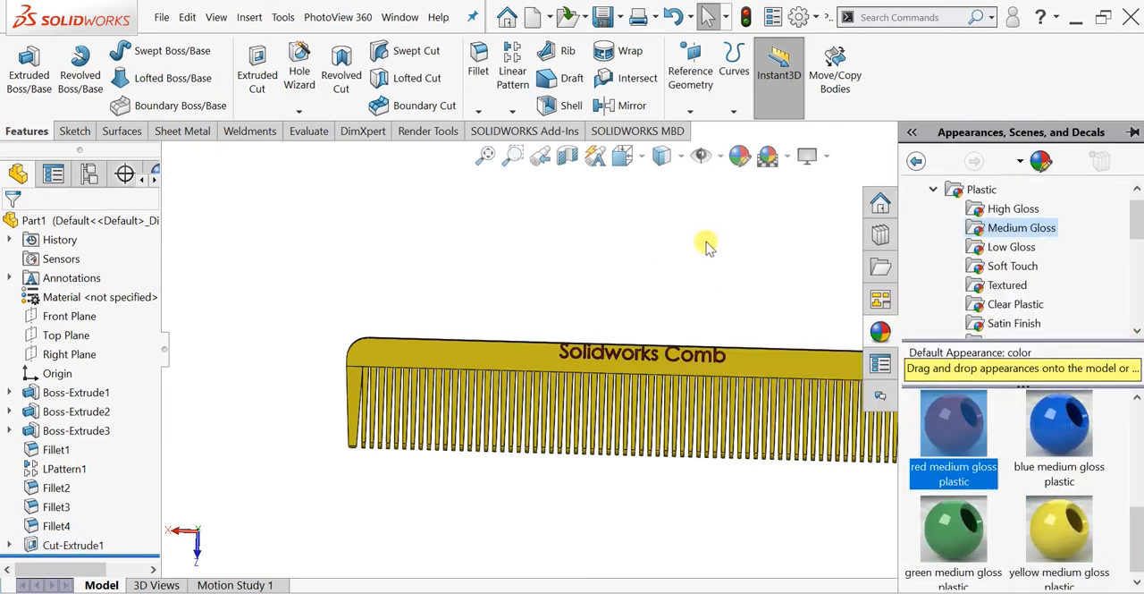
{"action": "left_click", "coordinate": [706, 245]}
- Examine the comb and its coloured engraved text from several angles
{"action": "middle_click_drag", "start_coordinate": [698, 286], "coordinate": [695, 243]}
{"action": "key", "text": "ctrl+8"}
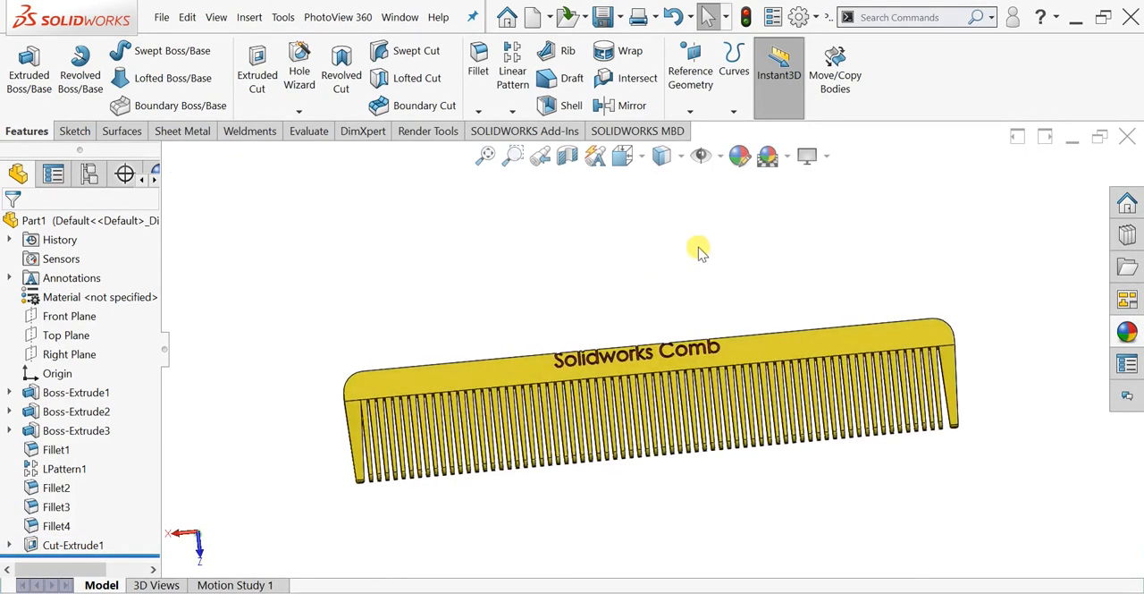
{"action": "scroll", "coordinate": [648, 481], "scroll_direction": "down", "scroll_amount": 3}
{"action": "scroll", "coordinate": [644, 463], "scroll_direction": "up", "scroll_amount": 2}
{"action": "middle_click_drag", "start_coordinate": [632, 449], "coordinate": [658, 343]}
{"action": "key", "text": "ctrl+8"}
{"action": "middle_click_drag", "start_coordinate": [651, 243], "coordinate": [552, 208]}
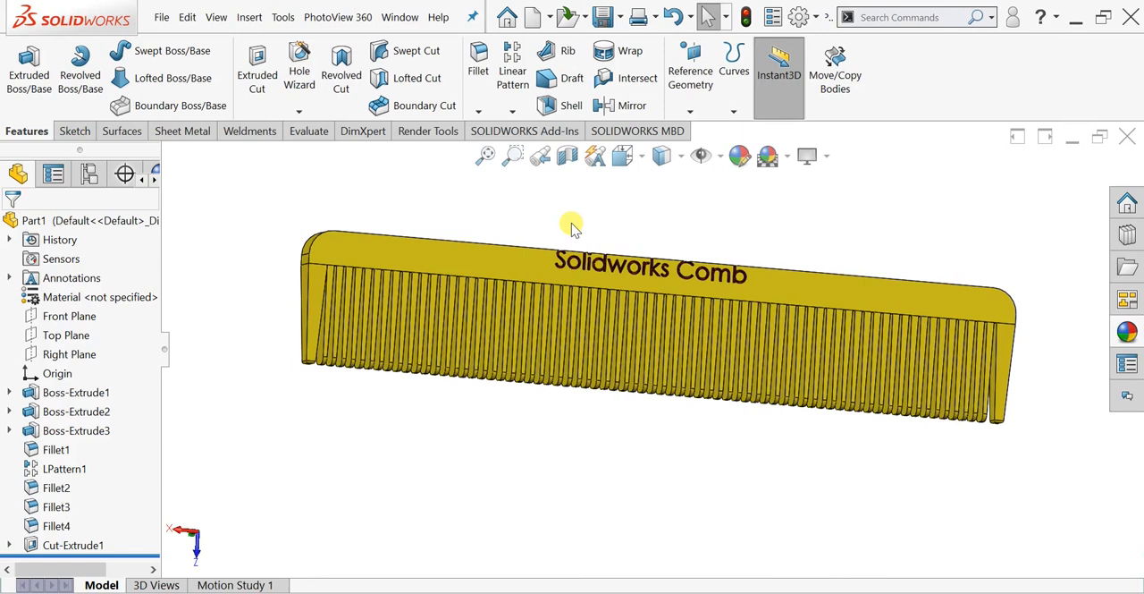
- Orient the model to the Top view and turn it 180 degrees to face the engraved text squarely
{"action": "key", "text": "space"}
{"action": "left_click", "coordinate": [273, 470]}
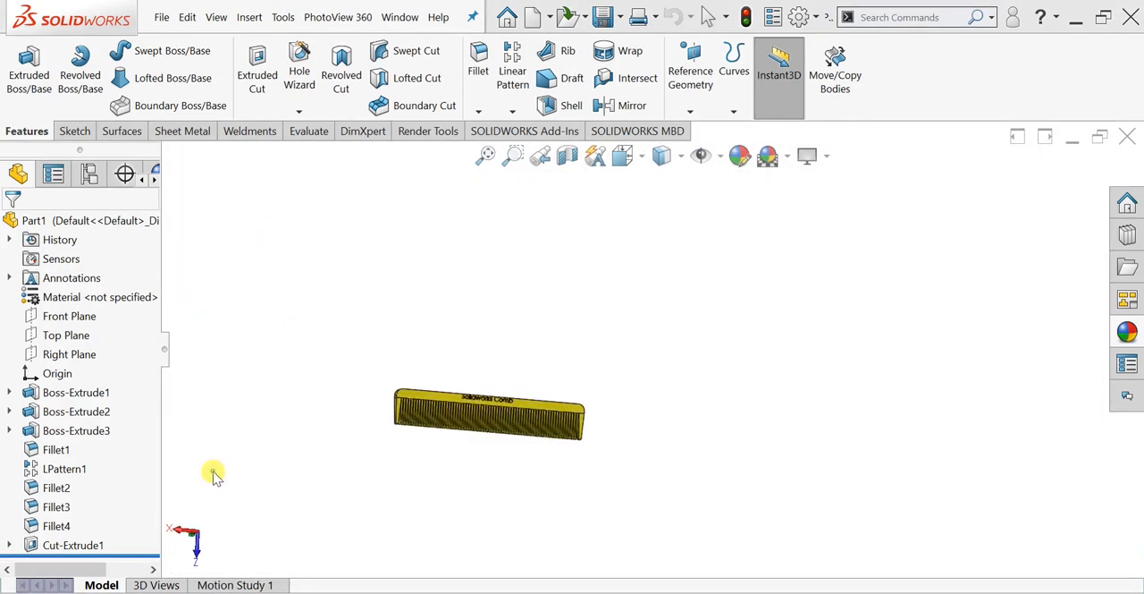
{"action": "key", "text": "space"}
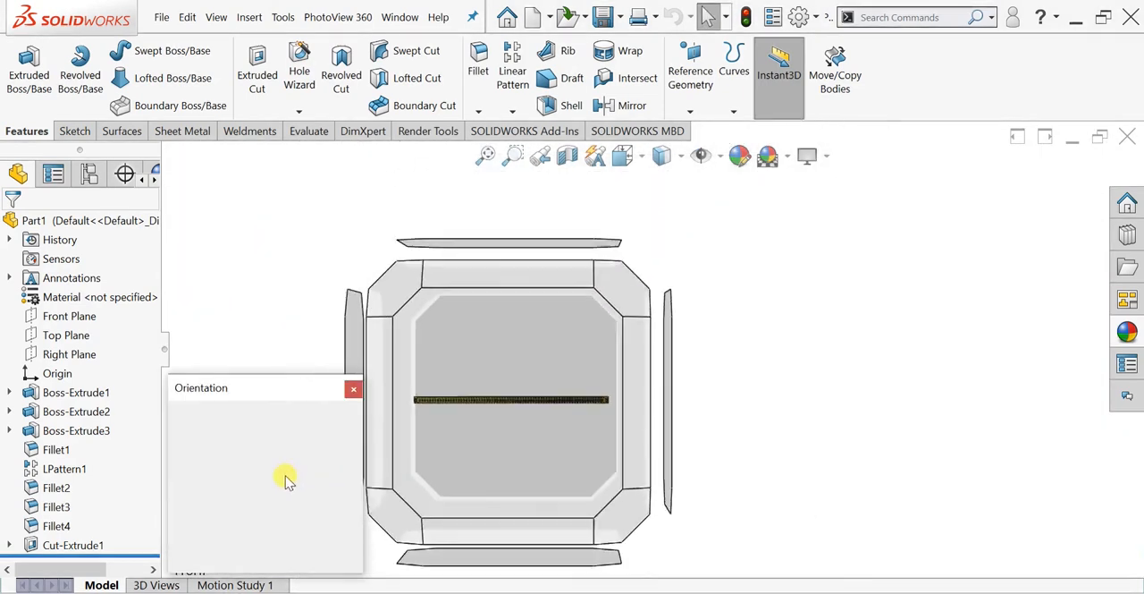
{"action": "left_click", "coordinate": [216, 453]}
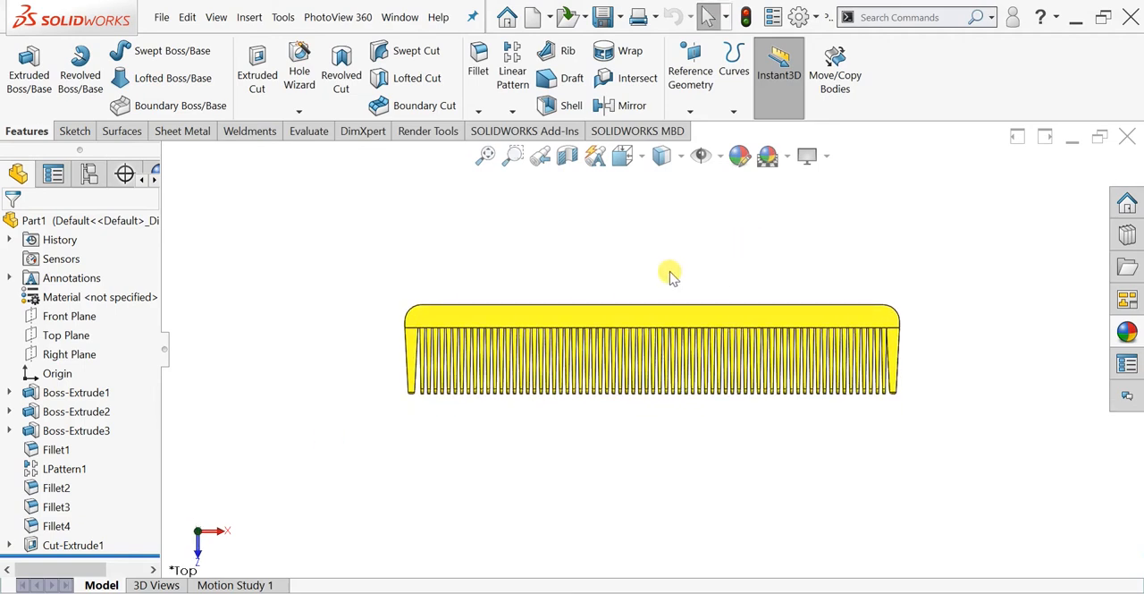
{"action": "key", "text": "shift+Right"}
{"action": "key", "text": "shift+Right"}
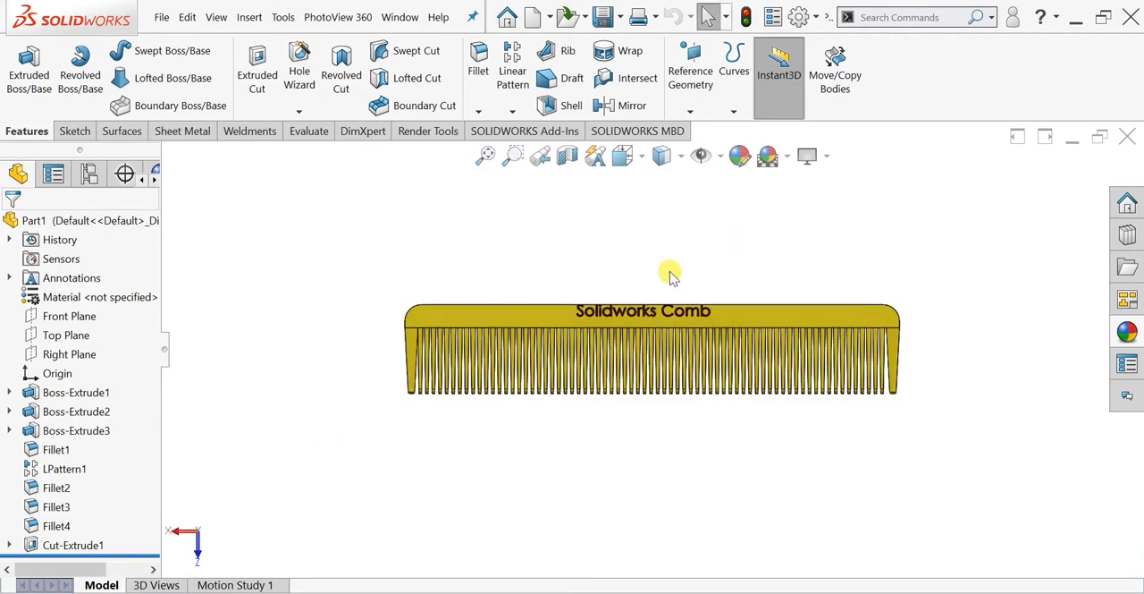
{"action": "scroll", "coordinate": [670, 272], "scroll_direction": "down", "scroll_amount": 2}
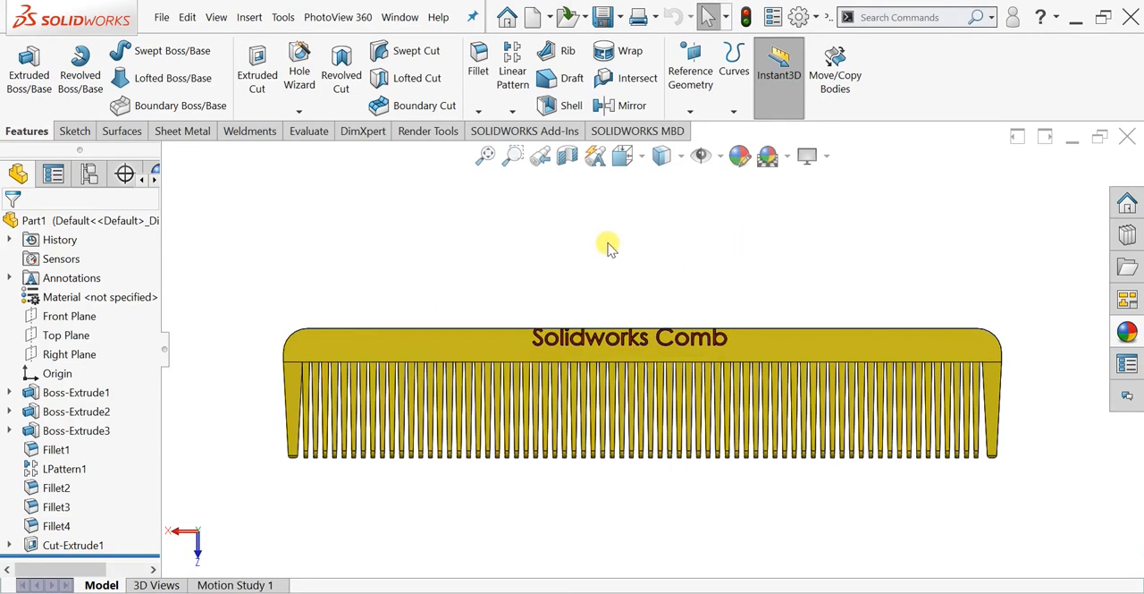
- Render the lettered comb in the PhotoView 360 preview window, and repeat the preview with the whole comb in frame
{"action": "left_click", "coordinate": [436, 133]}
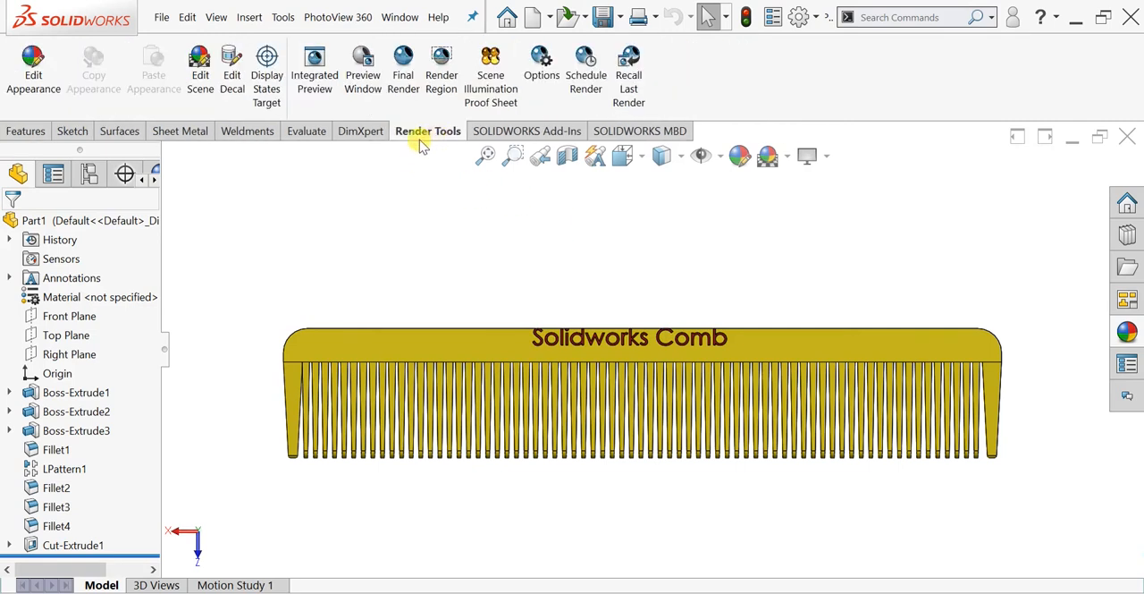
{"action": "left_click", "coordinate": [380, 97]}
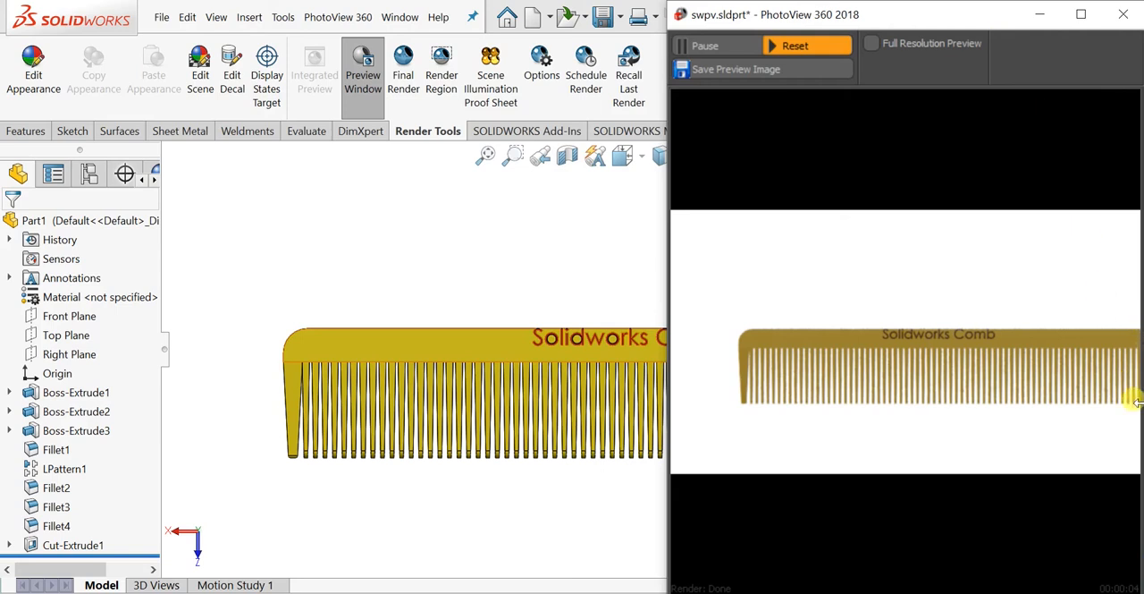
{"action": "left_click", "coordinate": [1111, 30]}
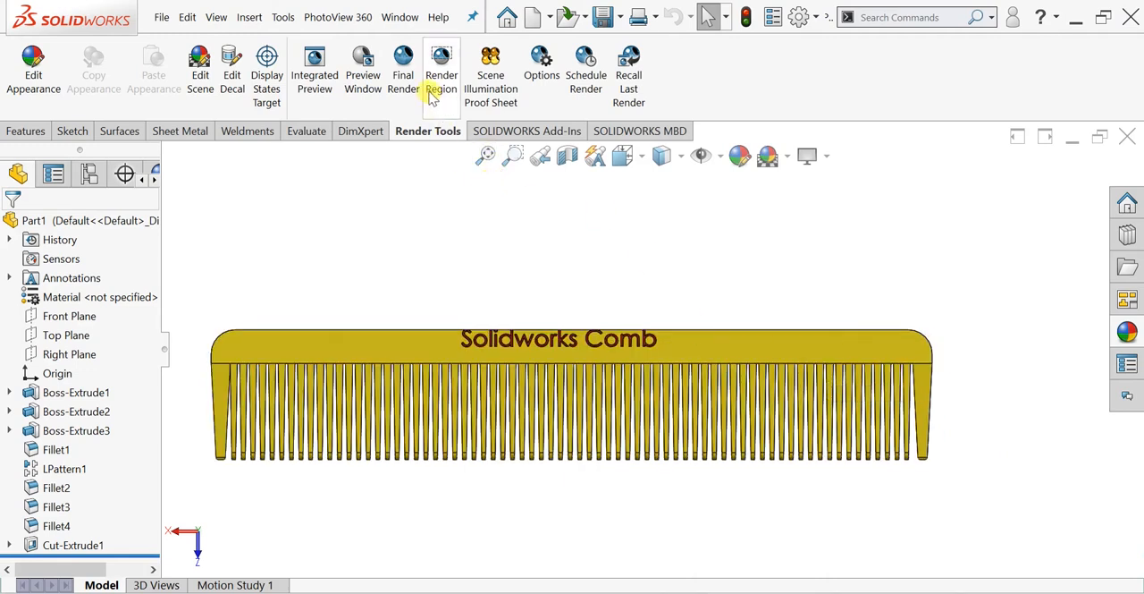
{"action": "left_click", "coordinate": [367, 78]}
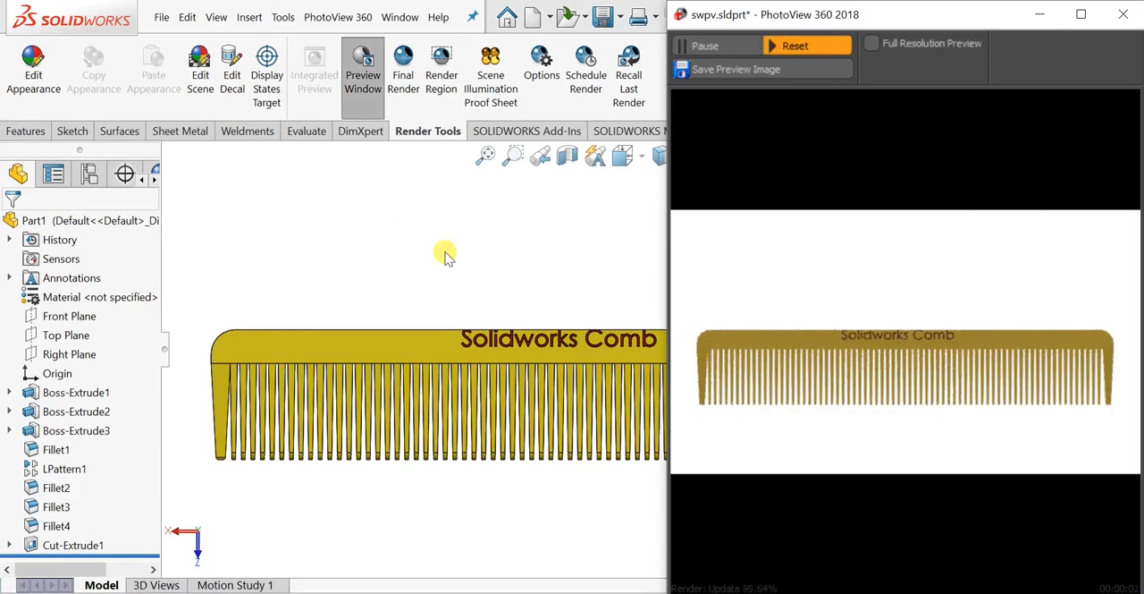
- Close the preview window and run a full PhotoView 360 final render of the lettered comb in the current view
{"action": "left_click", "coordinate": [1123, 14]}
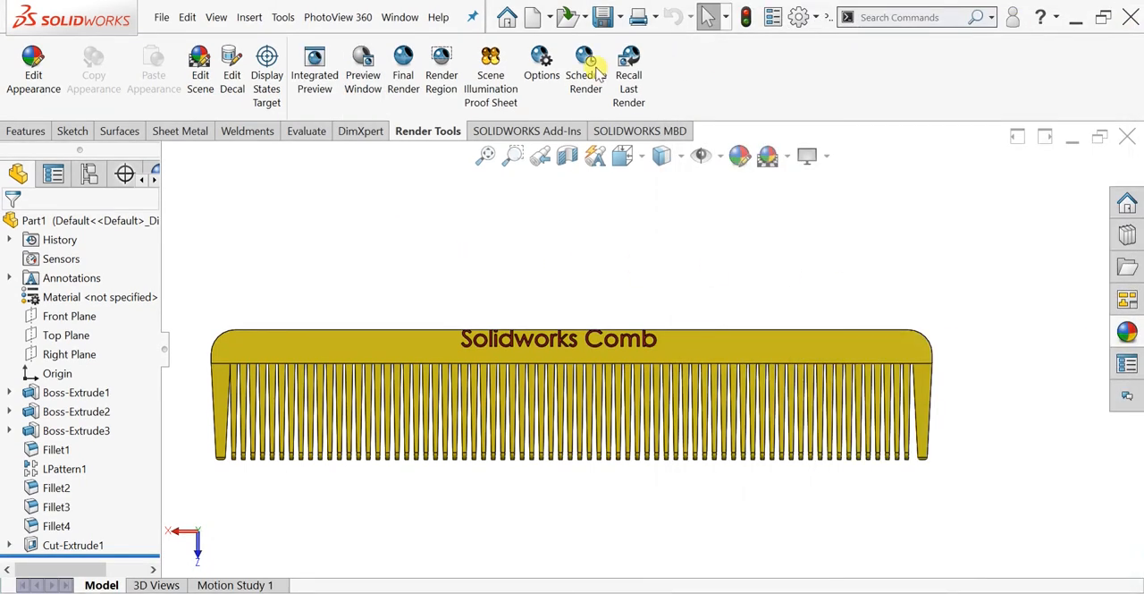
{"action": "left_click", "coordinate": [399, 86]}
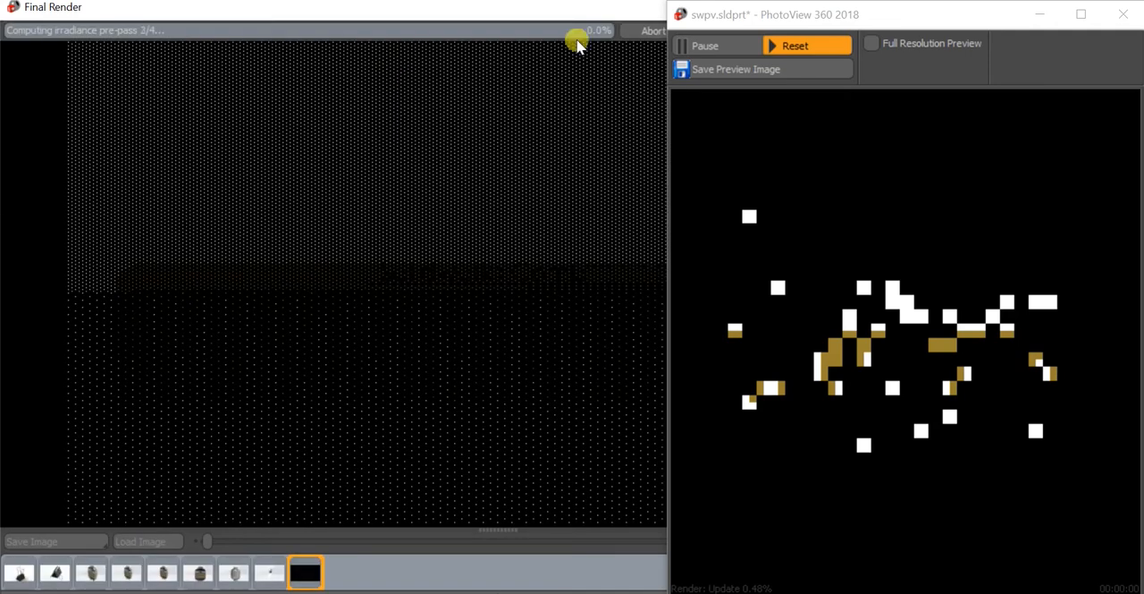
{"action": "left_click", "coordinate": [749, 20]}
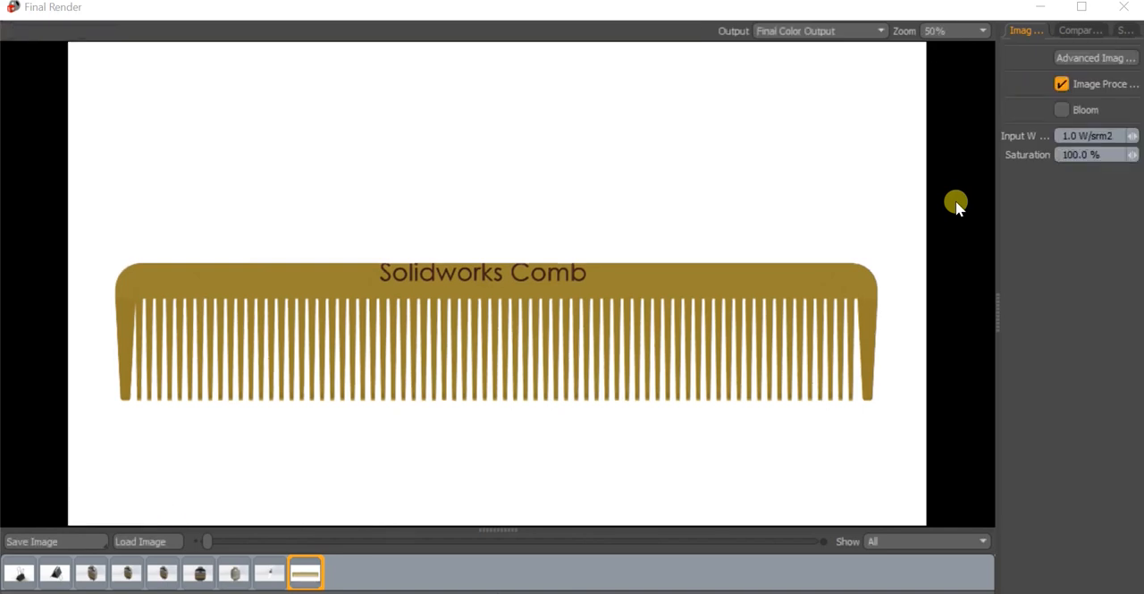
- Save the final render as a JPEG in the My Portfolio folder with a file name ending in 2, and close the render windows
{"action": "left_click", "coordinate": [91, 545]}
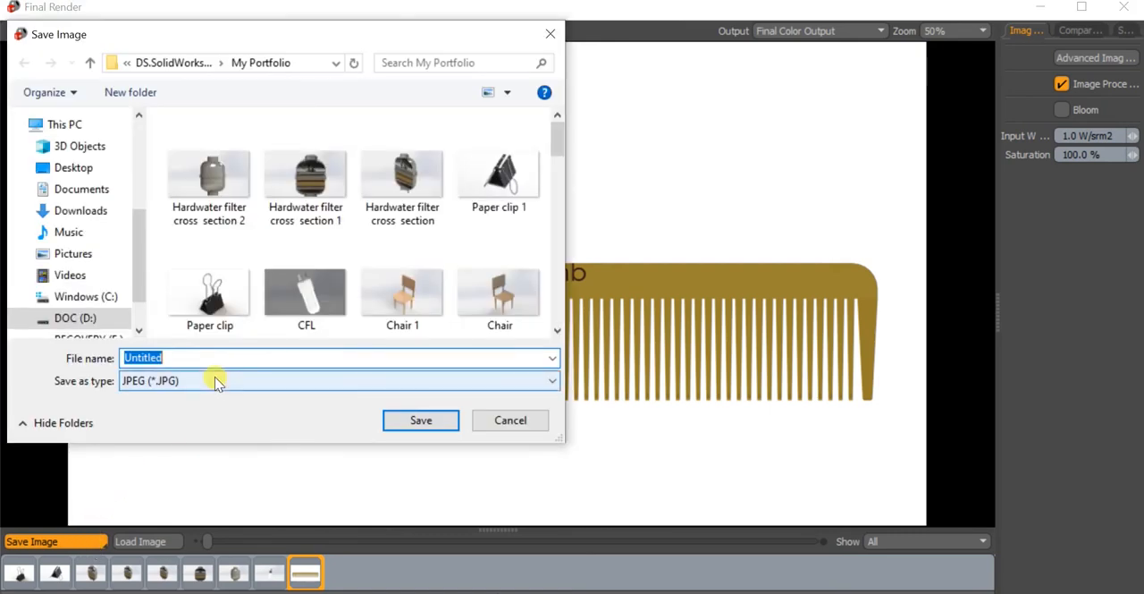
{"action": "scroll", "coordinate": [275, 293], "scroll_direction": "down", "scroll_amount": 1}
{"action": "scroll", "coordinate": [275, 294], "scroll_direction": "down", "scroll_amount": 2}
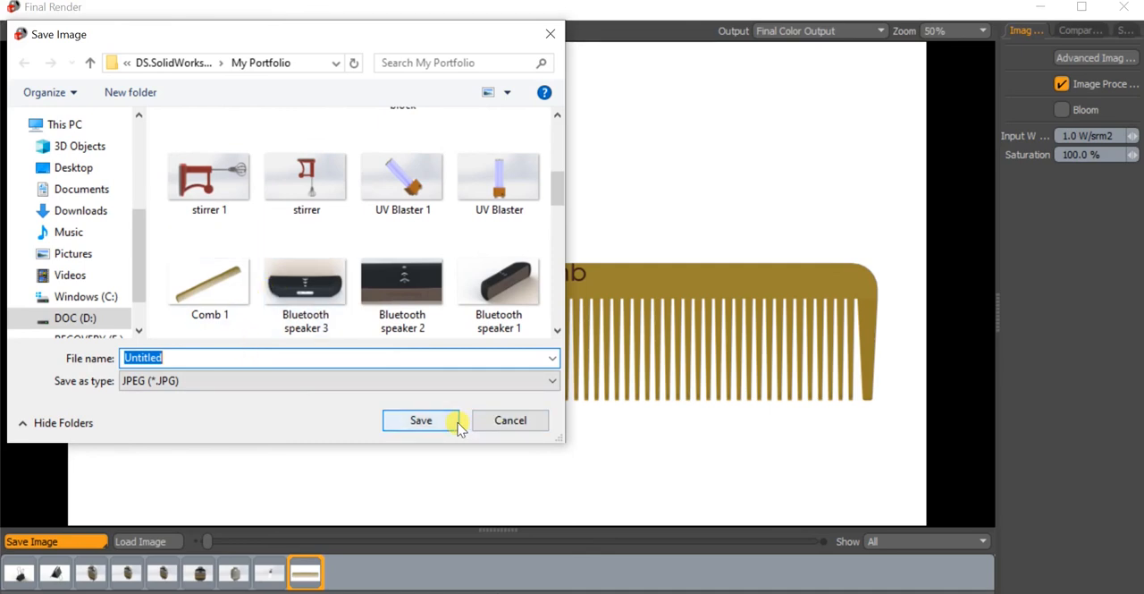
{"action": "left_click", "coordinate": [212, 360]}
{"action": "key", "text": "BackSpace"}
{"action": "type", "text": "2"}
{"action": "left_click", "coordinate": [416, 426]}
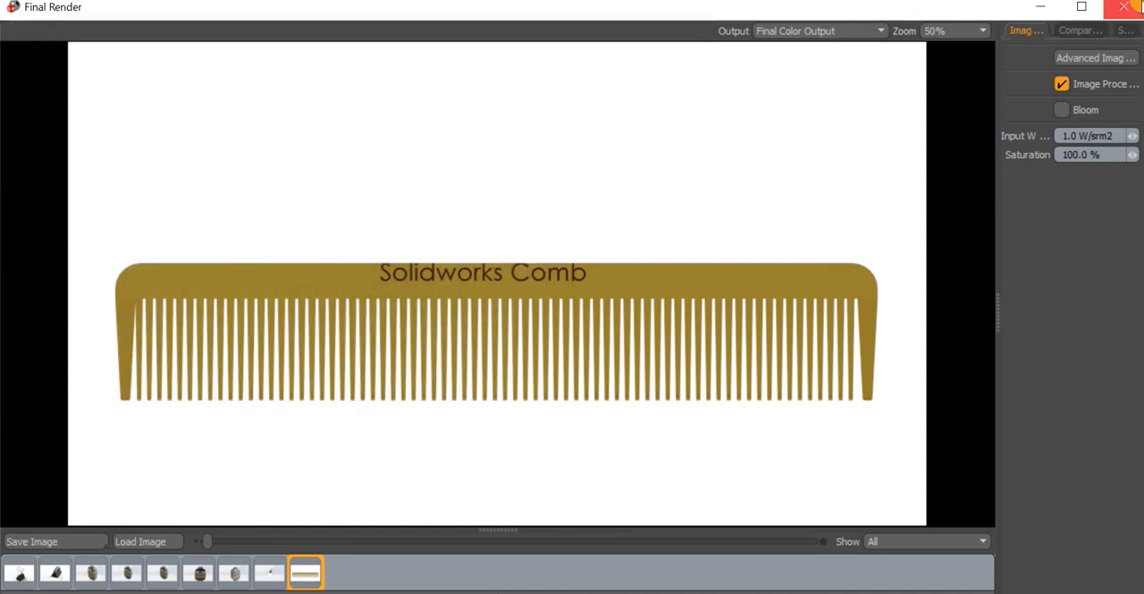
{"action": "left_click", "coordinate": [1131, 9]}
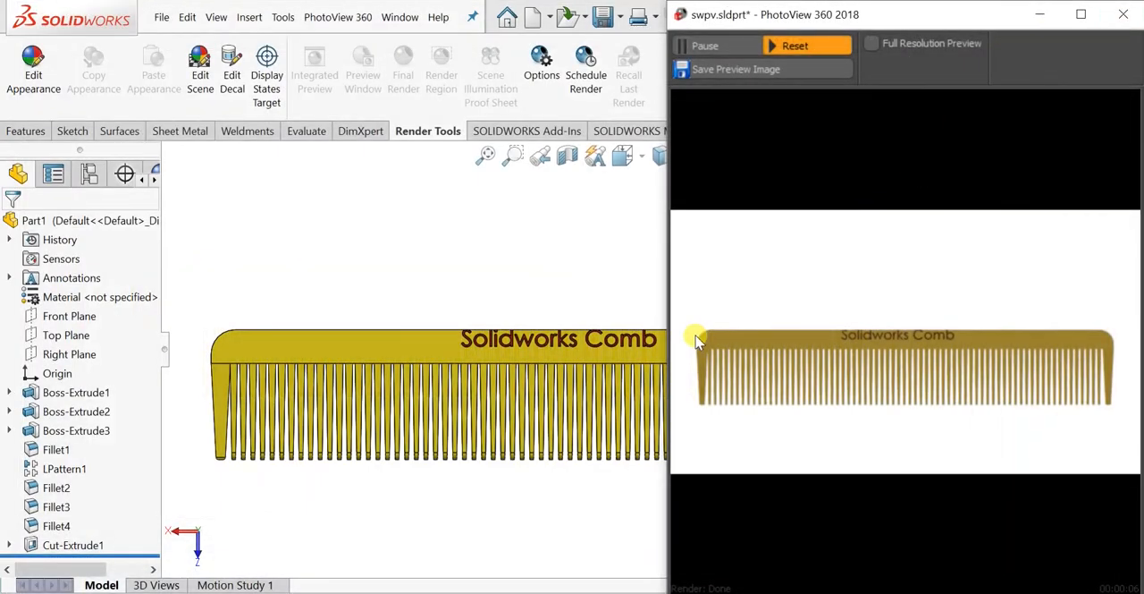
{"action": "left_click", "coordinate": [1129, 20]}
- Examine the finished comb and its engraved text from several angles, including an angled standard view and close-ups
{"action": "middle_click_drag", "start_coordinate": [581, 314], "coordinate": [611, 417]}
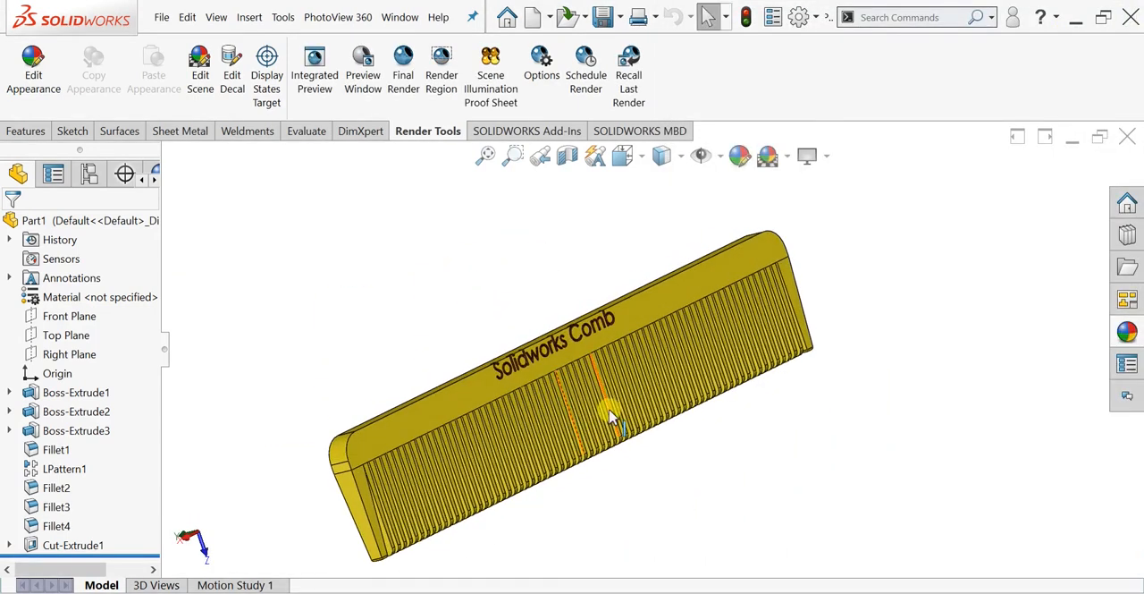
{"action": "key", "text": "space"}
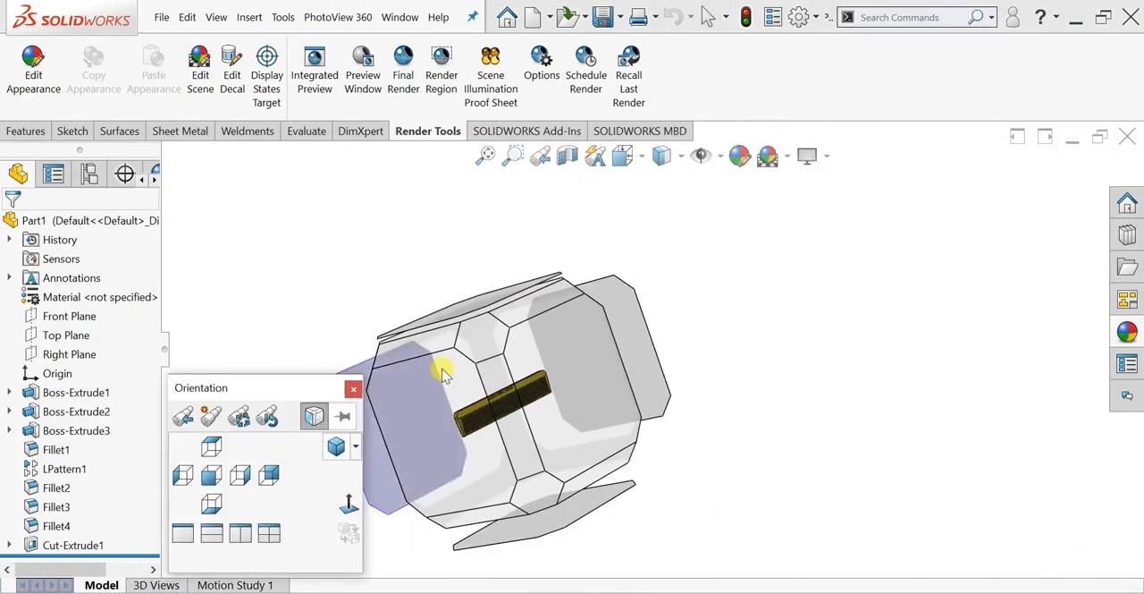
{"action": "left_click", "coordinate": [478, 341]}
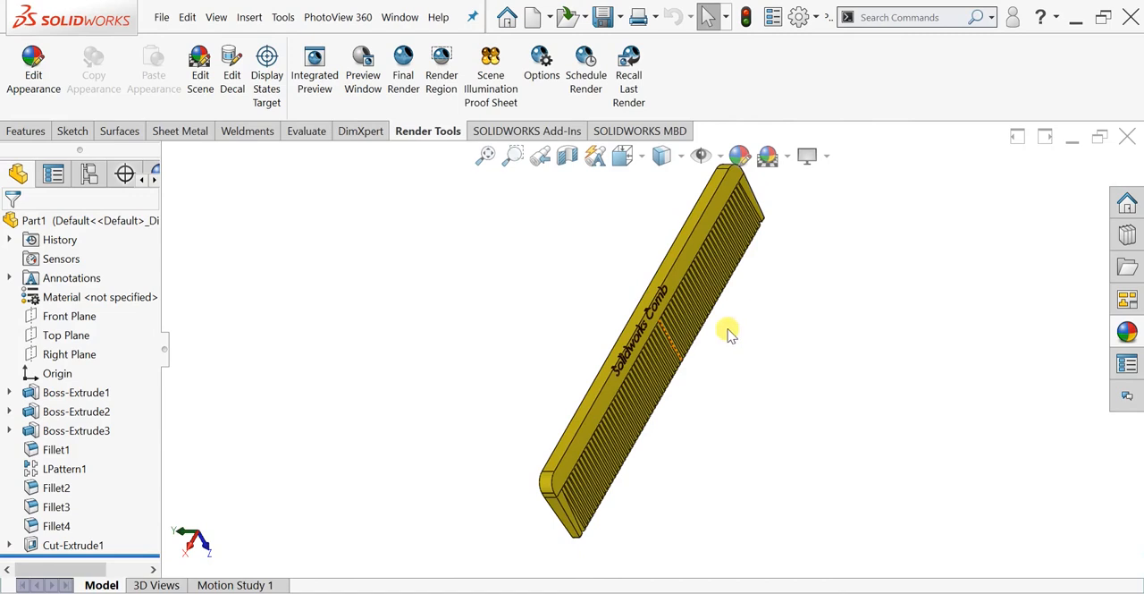
{"action": "scroll", "coordinate": [605, 449], "scroll_direction": "down", "scroll_amount": 5}
{"action": "middle_click_drag", "start_coordinate": [587, 487], "coordinate": [537, 420]}
{"action": "scroll", "coordinate": [537, 485], "scroll_direction": "down", "scroll_amount": 3}
{"action": "middle_click_drag", "start_coordinate": [536, 484], "coordinate": [704, 313]}
{"action": "scroll", "coordinate": [493, 462], "scroll_direction": "up", "scroll_amount": 3}
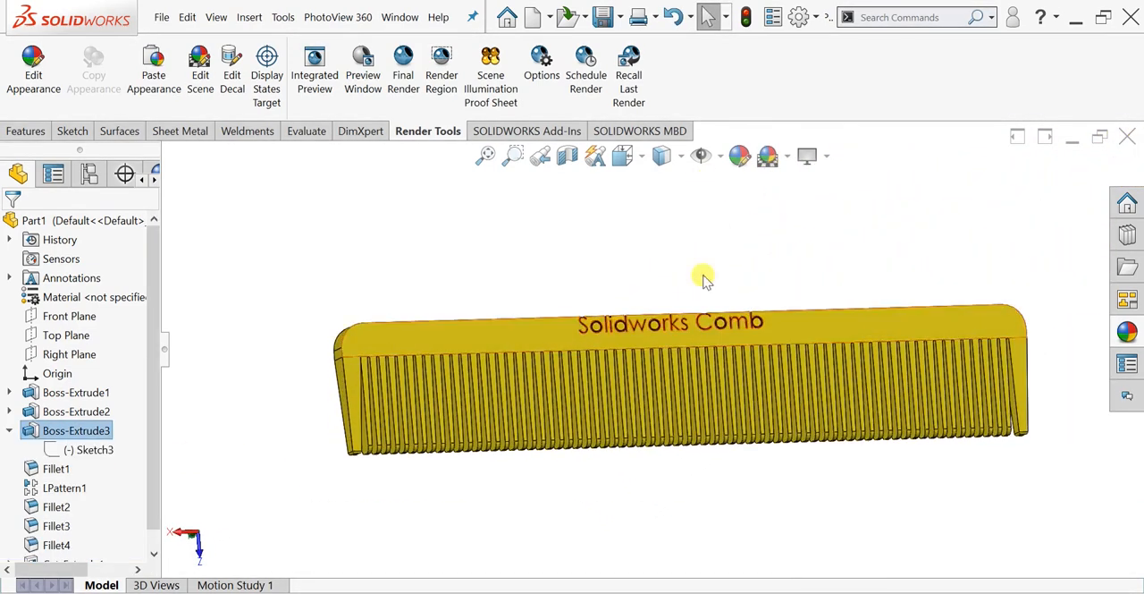
{"action": "middle_click_drag", "start_coordinate": [704, 275], "coordinate": [679, 289]}
{"action": "scroll", "coordinate": [684, 289], "scroll_direction": "down", "scroll_amount": 2}
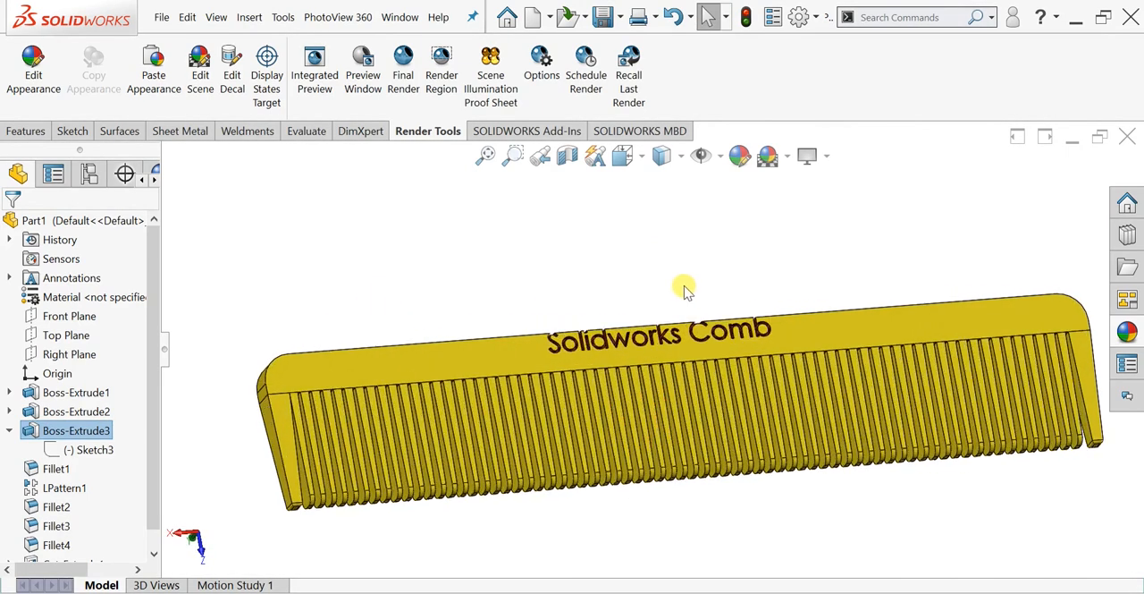